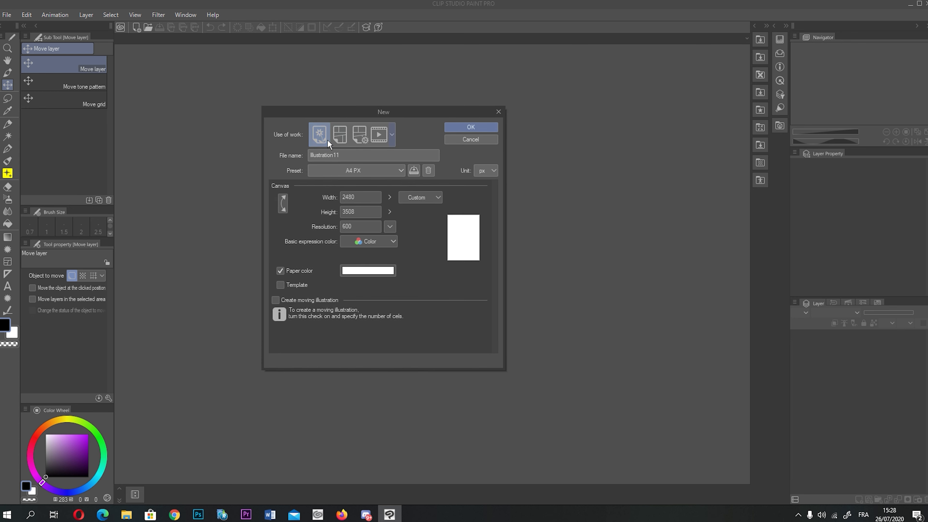
- Compare the Comic, Animation and Illustration canvas types, settling on Illustration
click(357, 135)
click(378, 135)
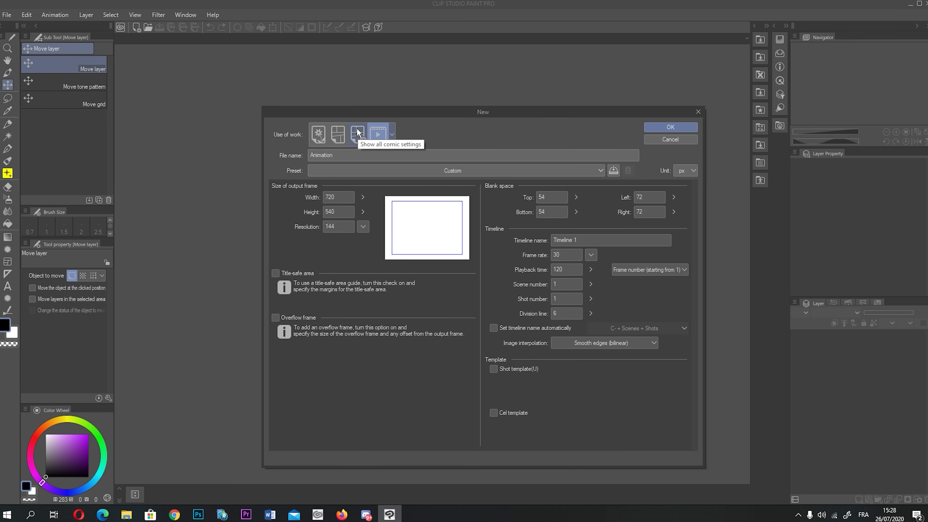
click(351, 134)
click(338, 135)
click(358, 135)
click(335, 134)
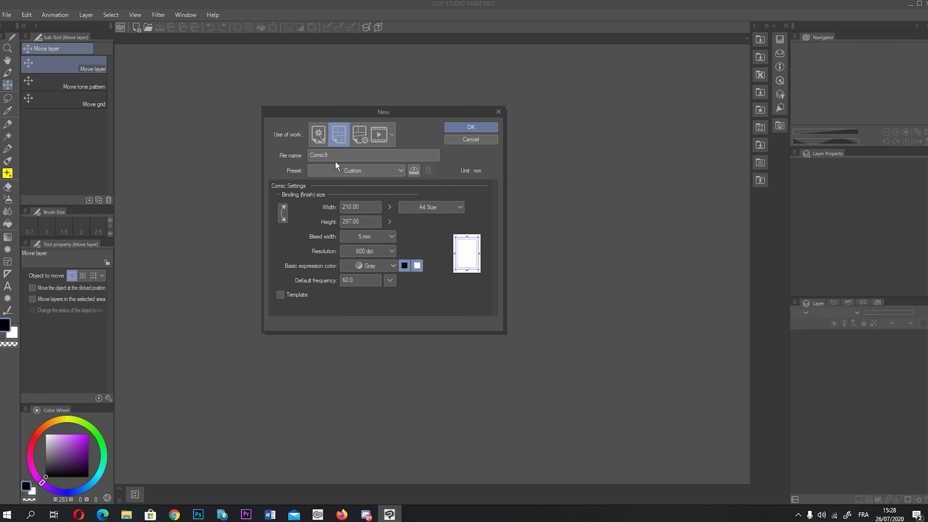
click(320, 134)
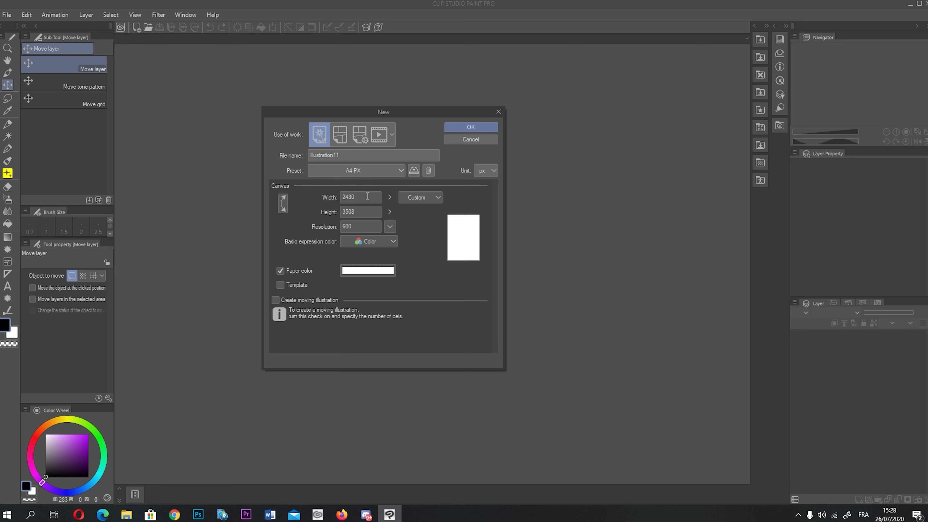
- Keep portrait orientation, Custom size, Color mode and no template, then create the 2480 × 3508 canvas
click(284, 203)
click(285, 205)
click(420, 201)
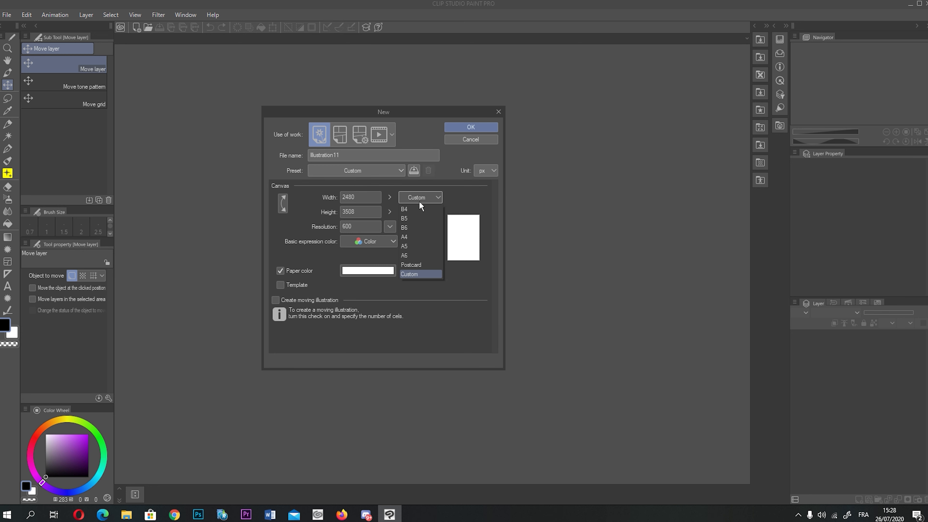
click(417, 197)
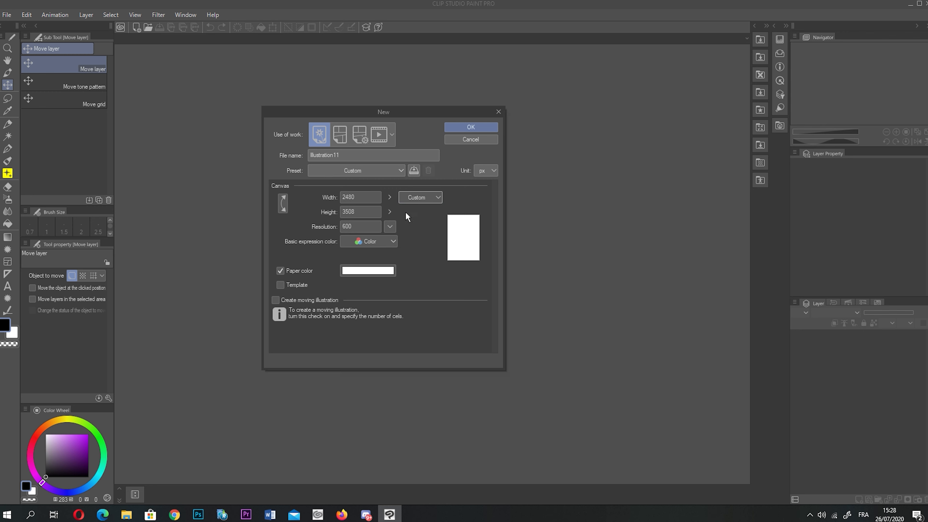
click(378, 242)
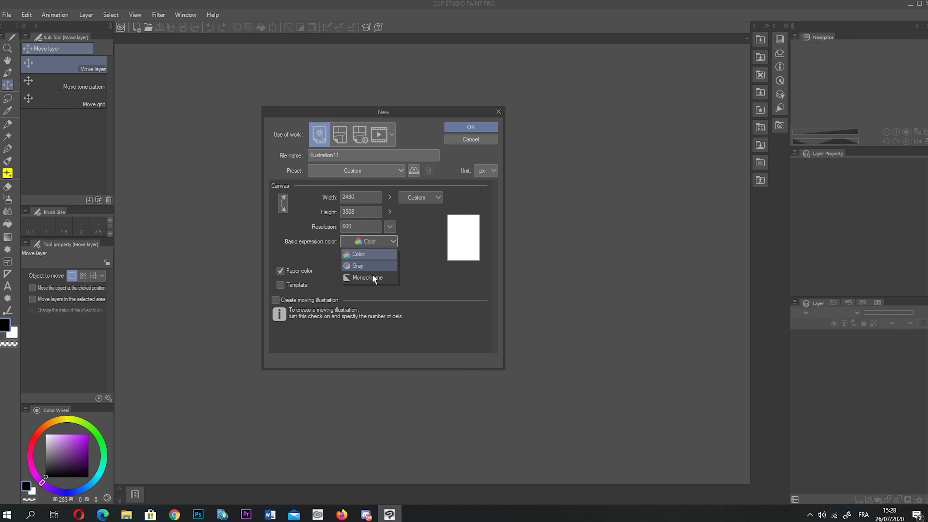
click(366, 254)
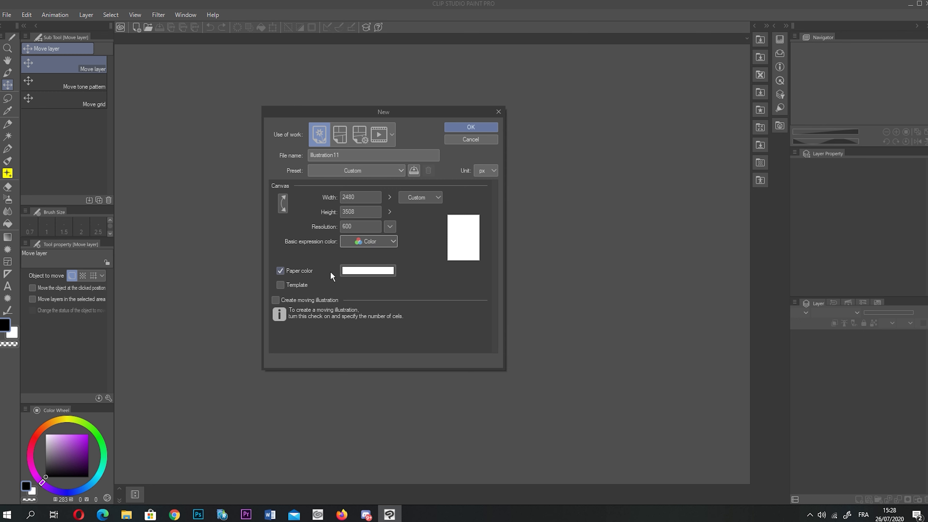
click(293, 285)
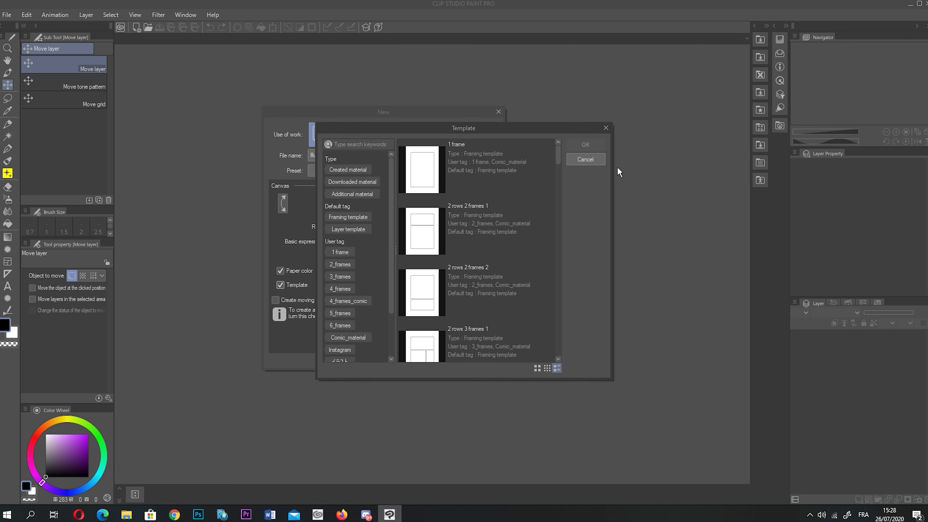
click(574, 161)
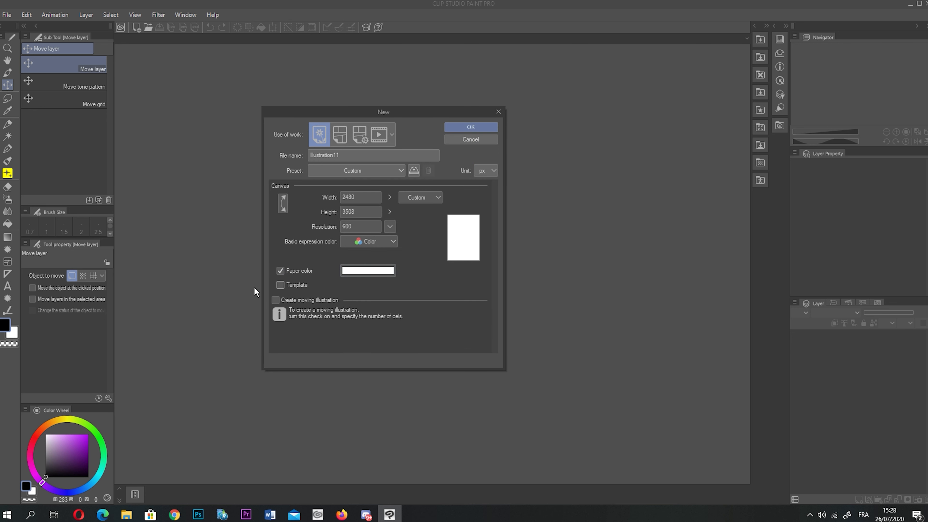
click(460, 127)
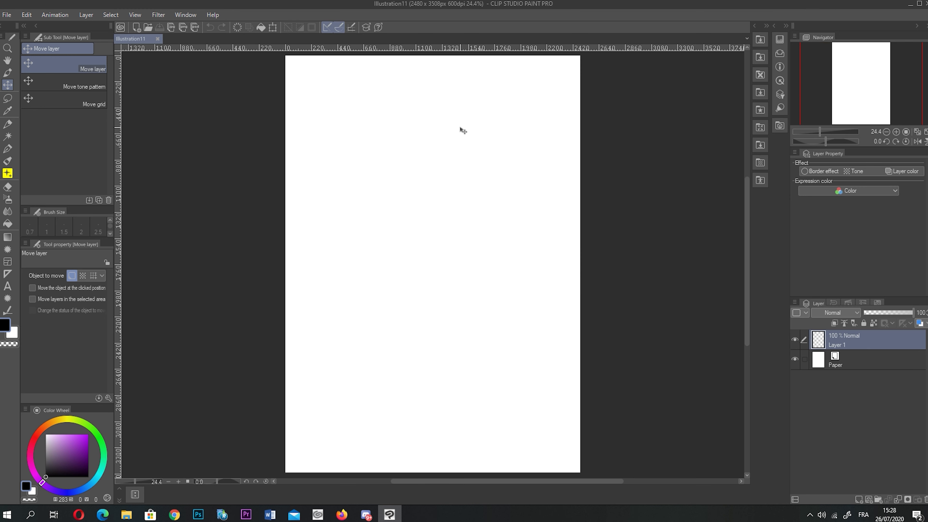
- Undock the palette icon column, open and close the Material palette, then dock it back
click(7, 47)
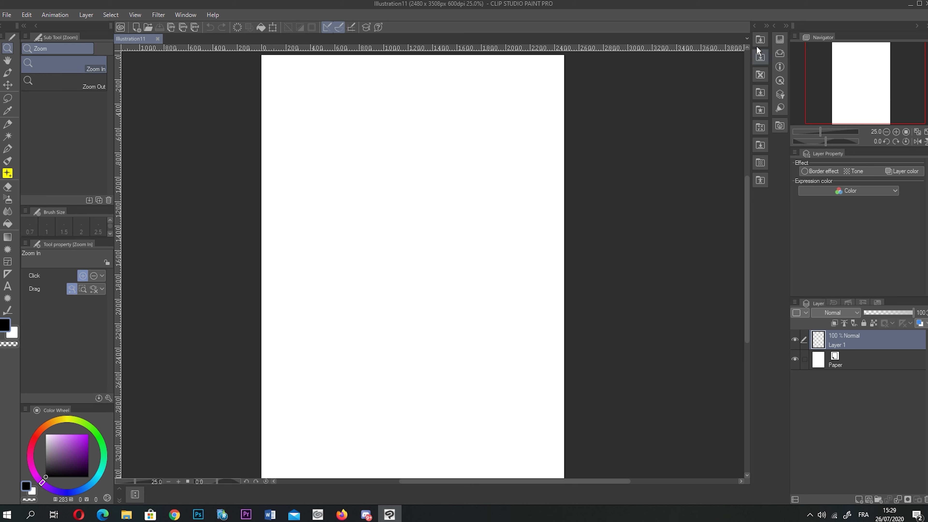
drag(758, 25, 117, 365)
click(131, 25)
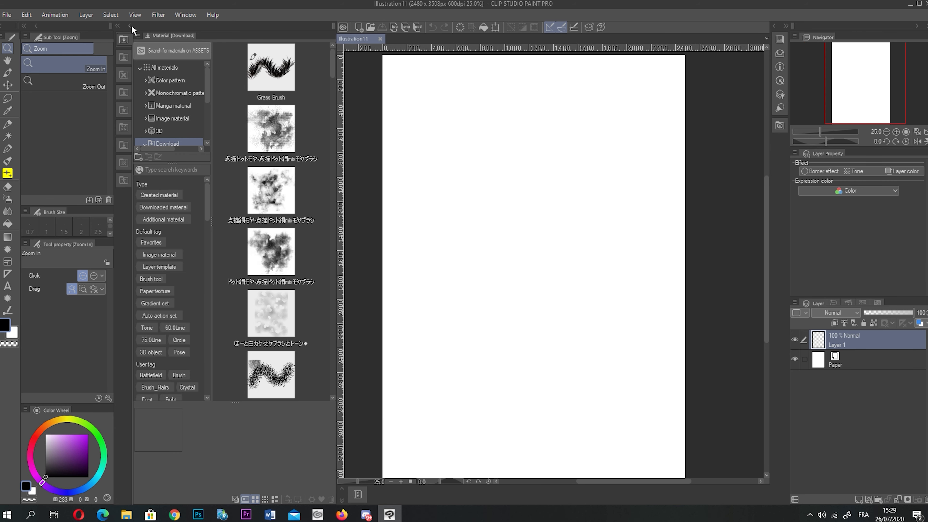
click(131, 25)
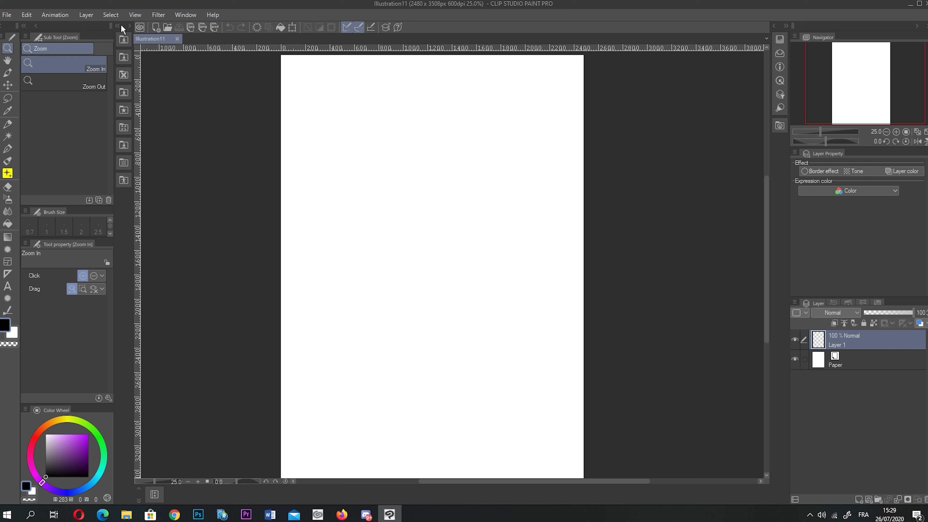
drag(123, 22, 787, 23)
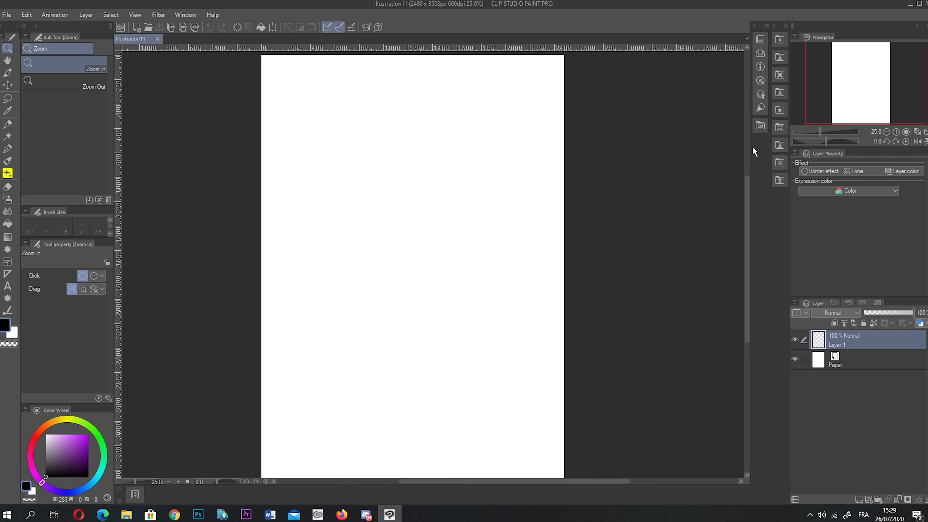
- Zoom into the page's top-left, then zoom out until the whole page sits small in view
drag(309, 113, 306, 152)
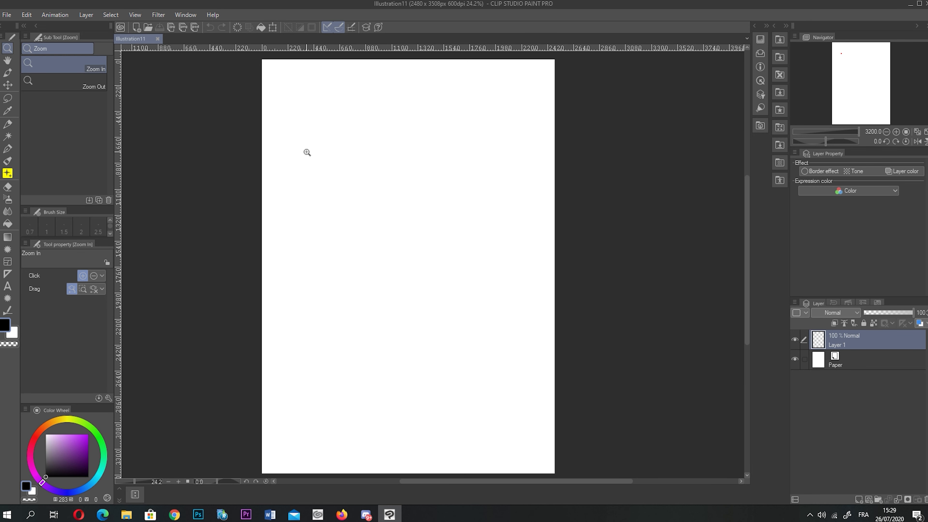
drag(297, 247, 380, 175)
scroll(185, 200, down, 1)
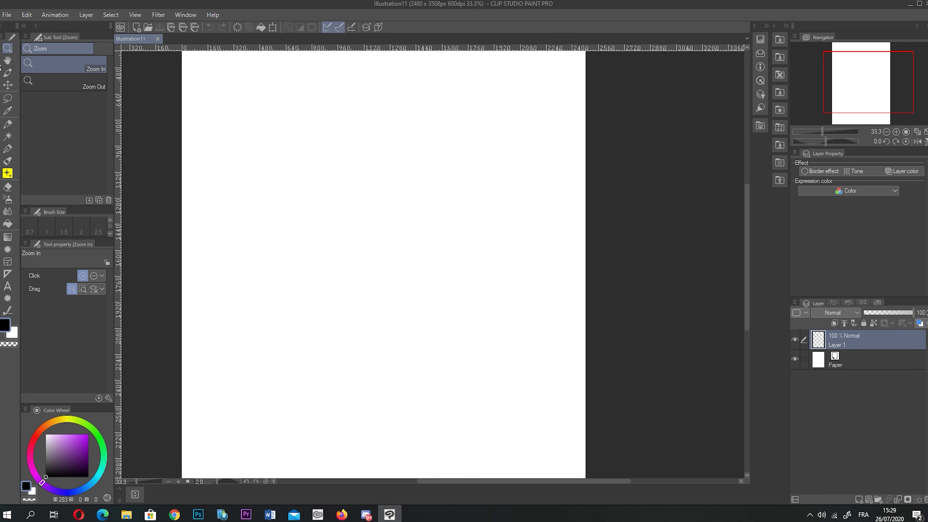
key(h)
scroll(373, 230, down, 3)
scroll(374, 231, down, 1)
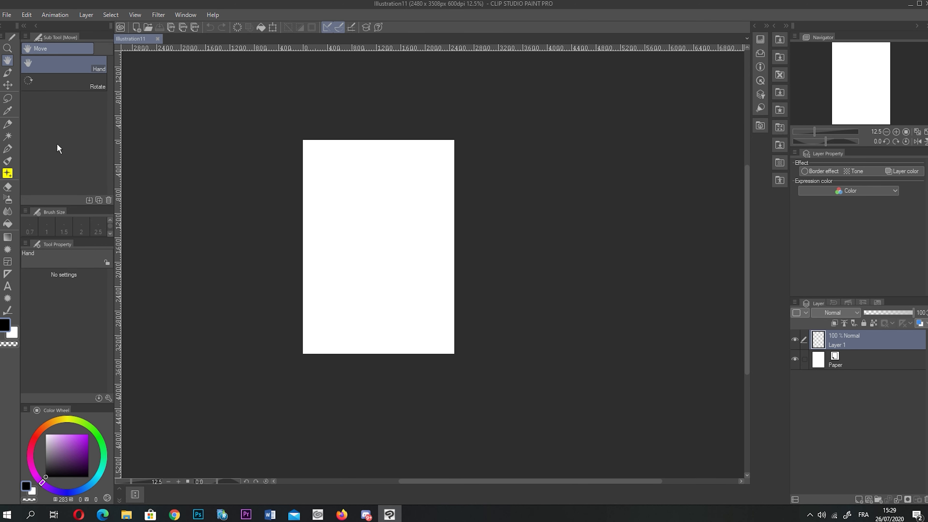
- Pan the page, rotate the view to various angles including 5°, then reset it upright
drag(375, 223, 440, 220)
mouse_move(856, 85)
mouse_down()
mouse_move(858, 67)
mouse_move(855, 89)
mouse_move(845, 91)
mouse_move(890, 50)
mouse_move(872, 82)
mouse_up()
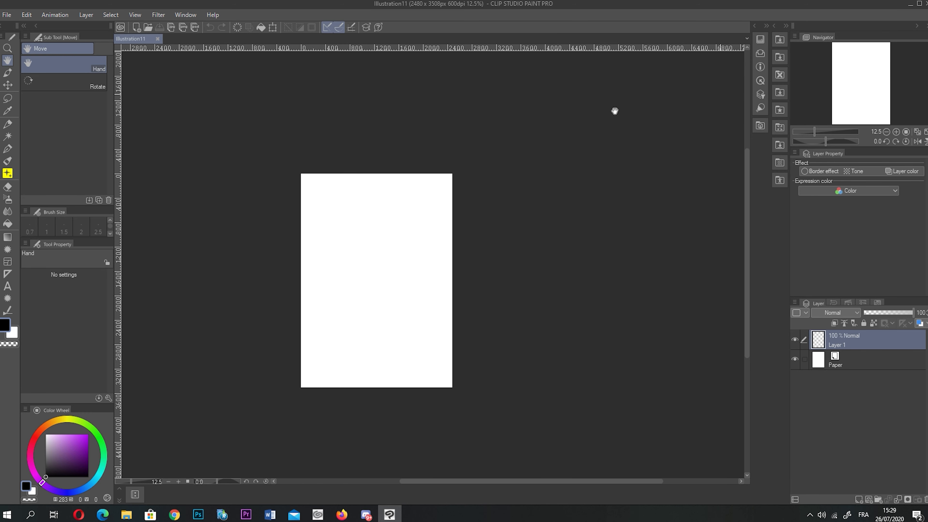
click(71, 82)
drag(352, 212, 244, 149)
click(893, 140)
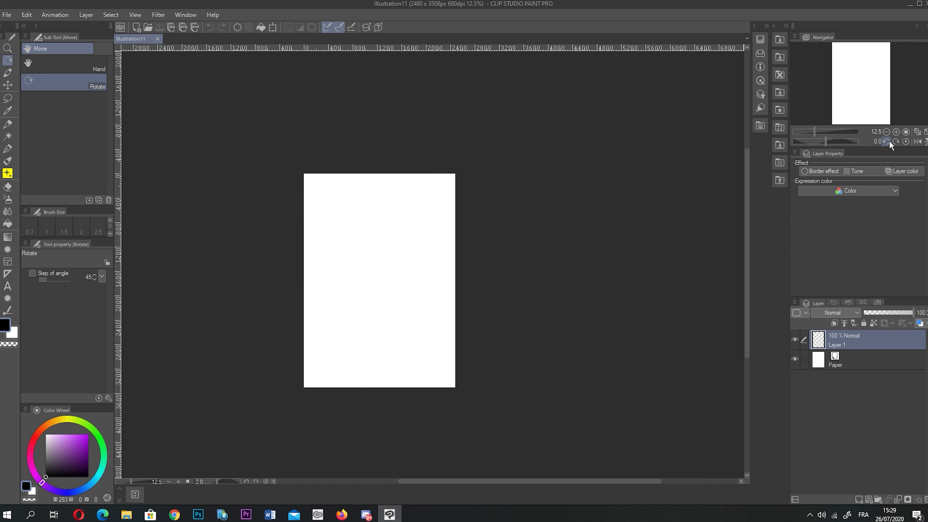
click(887, 141)
click(896, 141)
click(896, 141)
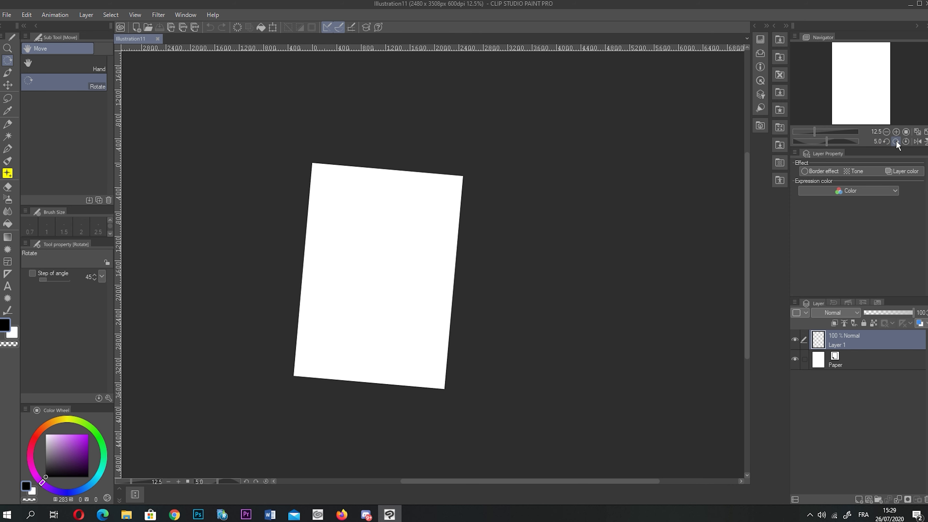
mouse_move(827, 142)
mouse_down()
mouse_move(844, 138)
mouse_move(817, 138)
mouse_move(827, 137)
mouse_up()
scroll(498, 321, up, 2)
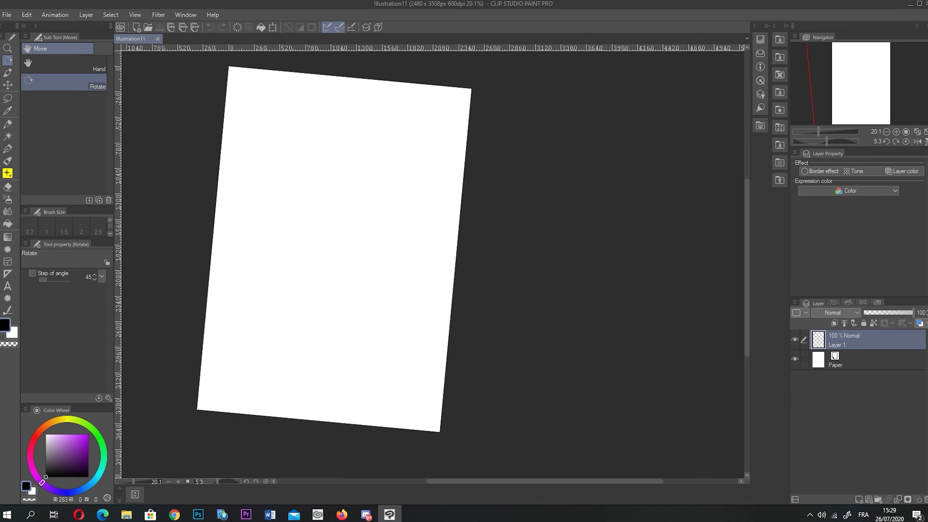
click(906, 142)
- Mirror the view horizontally and vertically and back, then switch to the custom brush tool group
click(919, 143)
click(918, 142)
click(925, 142)
click(925, 142)
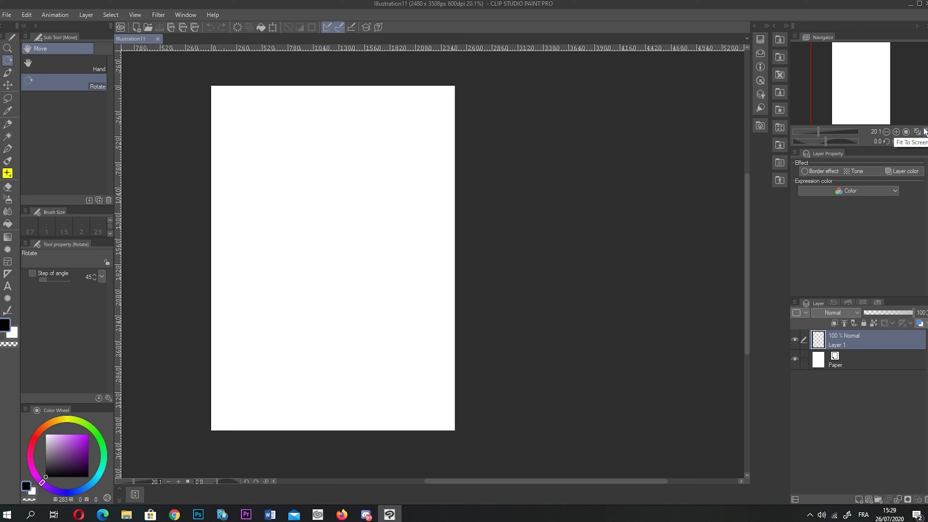
click(10, 70)
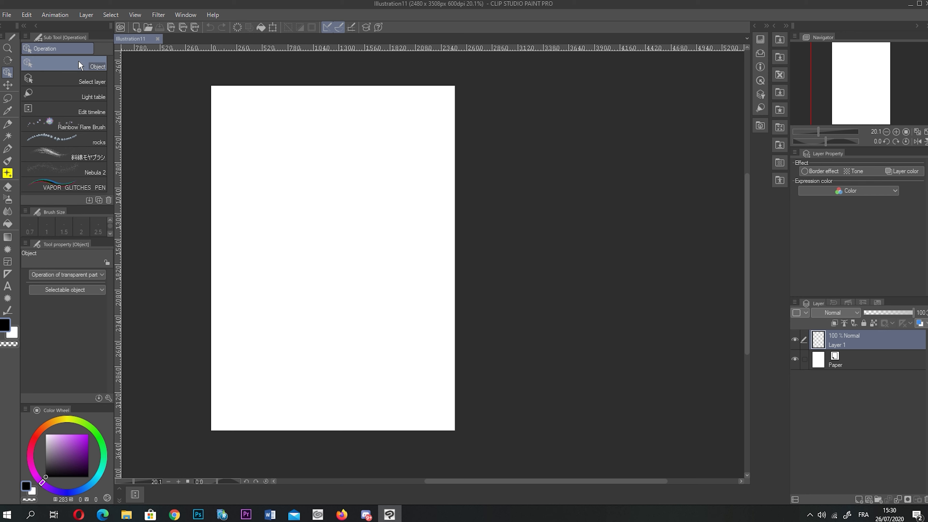
- Try the Rainbow Flare, 斜線モヤブラシ and Nebula 2 brushes, settling on VAPOR GLITCHES PEN
click(65, 125)
click(74, 156)
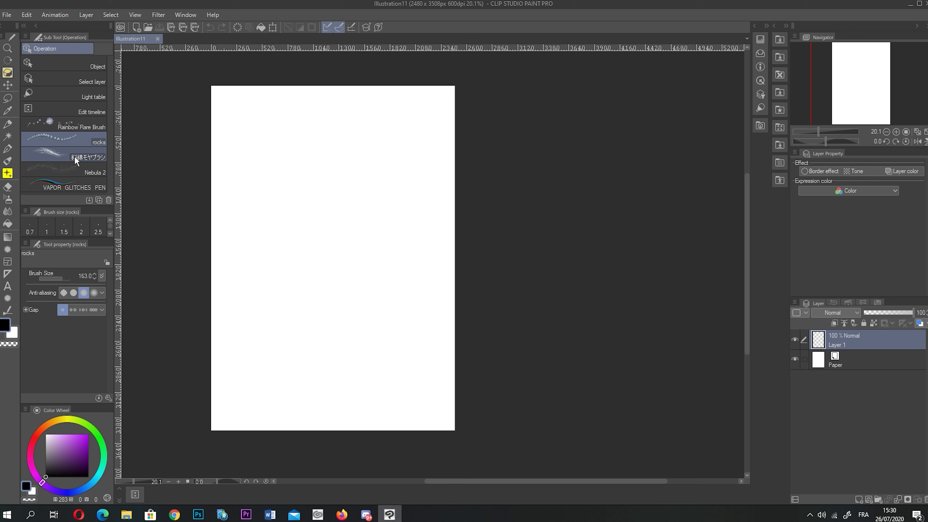
click(84, 166)
click(84, 179)
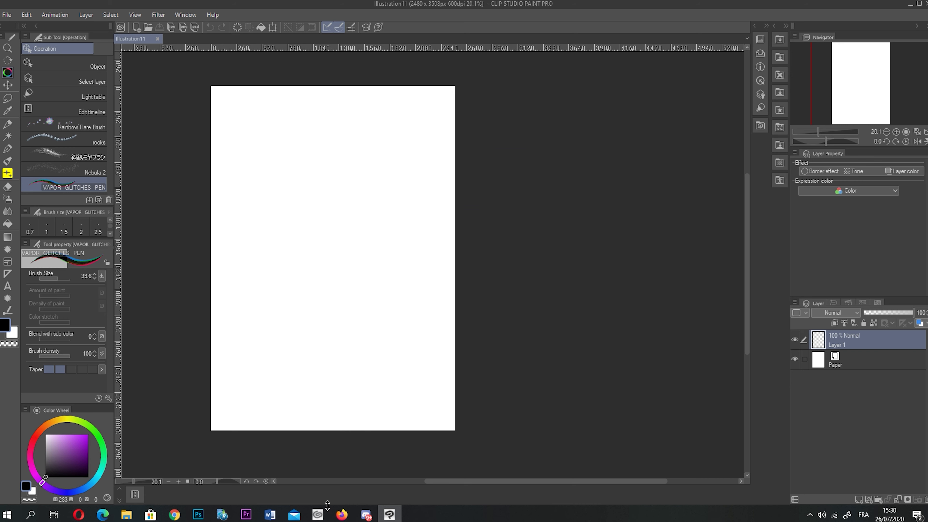
click(319, 506)
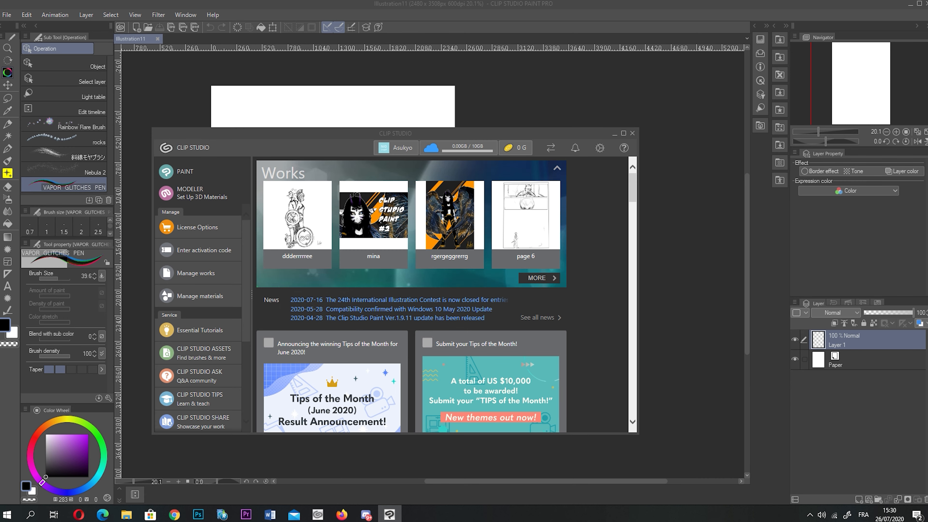
click(399, 5)
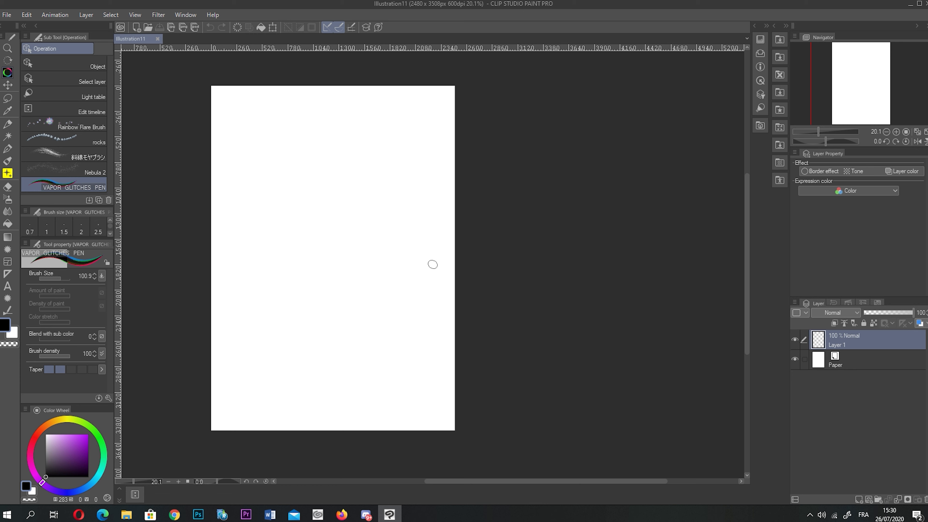
- Draw a glitchy U-shaped stroke, undo it, and close Illustration11
mouse_move(350, 179)
mouse_down()
mouse_move(340, 224)
mouse_move(269, 269)
mouse_move(238, 177)
mouse_up()
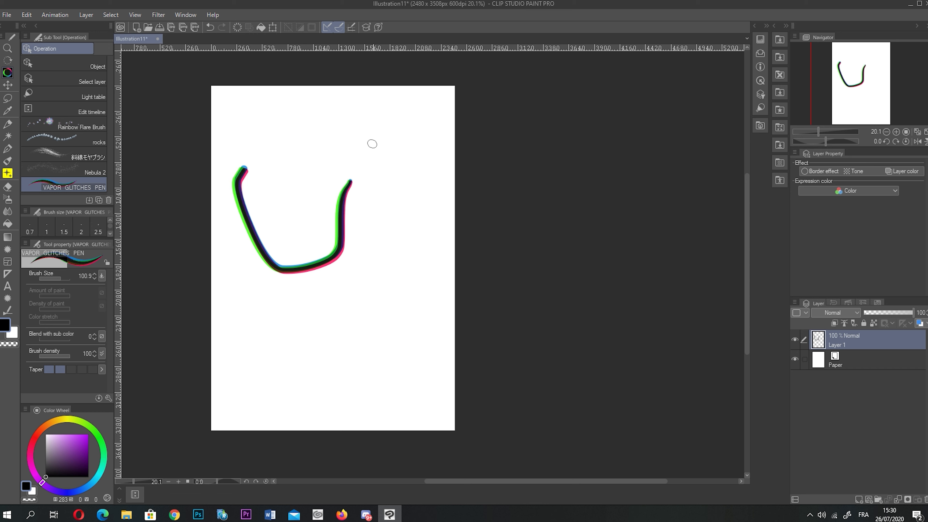
key(ctrl+z)
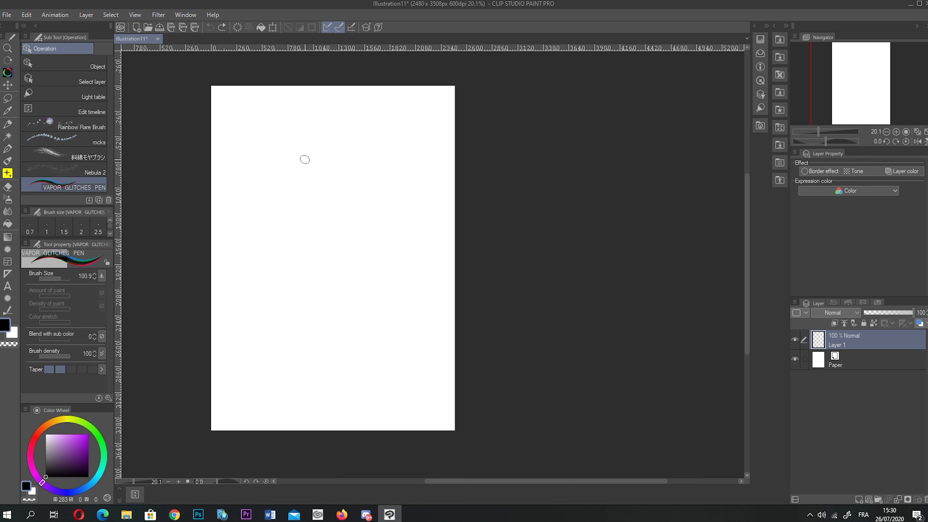
click(157, 38)
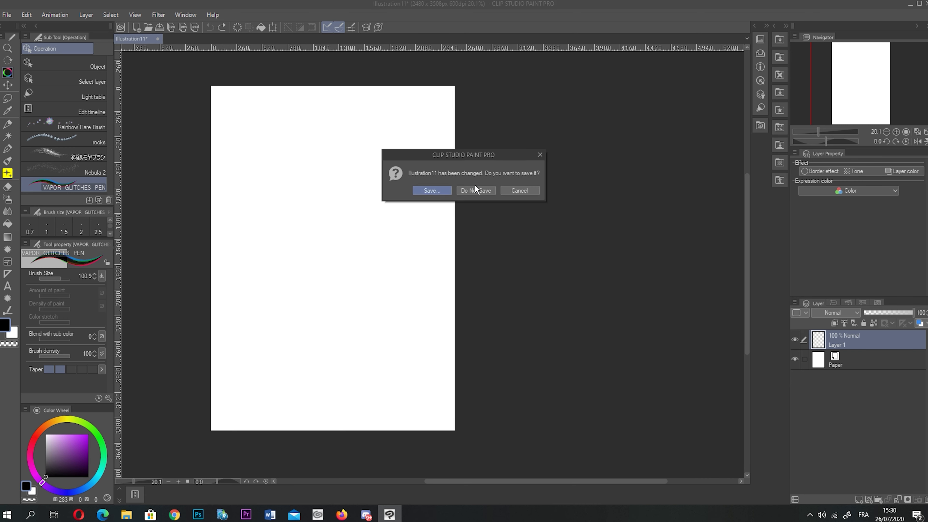
- Discard the old canvas's changes and create a fresh 2480×3508 Illustration11 via File > New
click(475, 187)
click(7, 15)
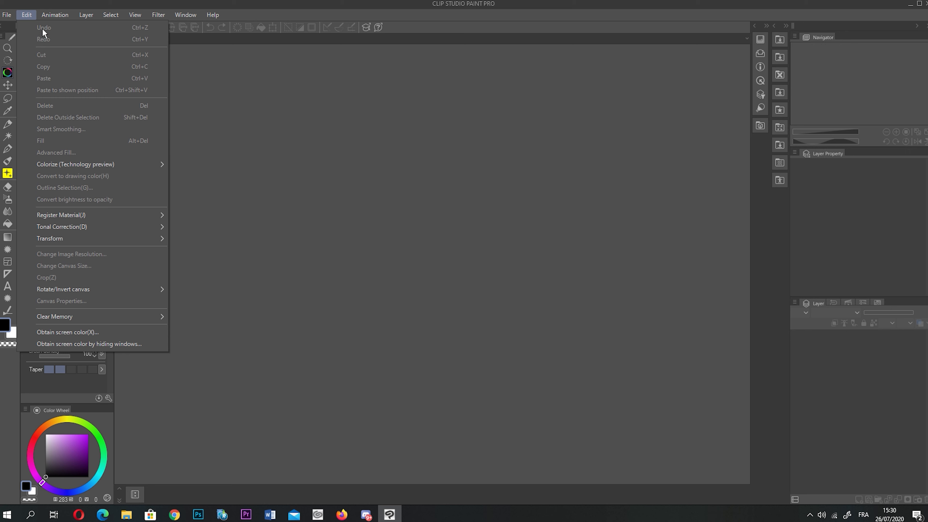
click(22, 27)
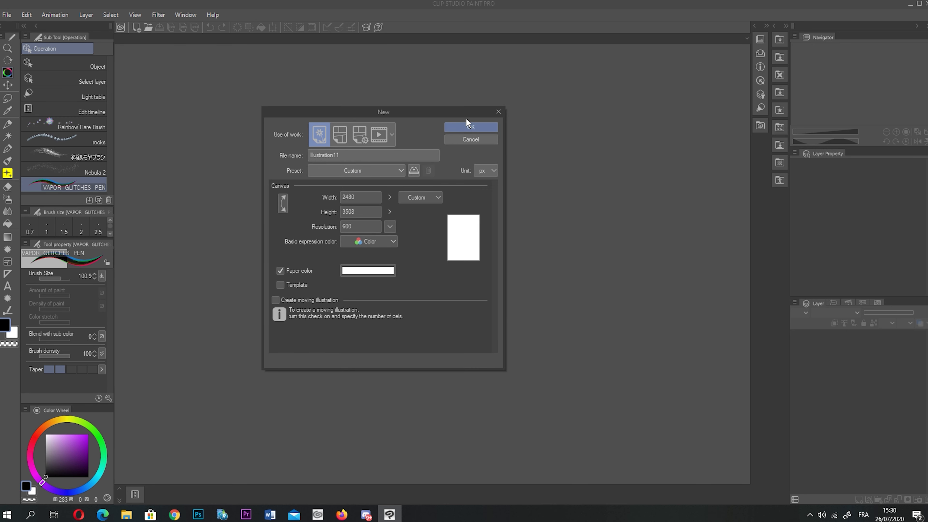
click(470, 125)
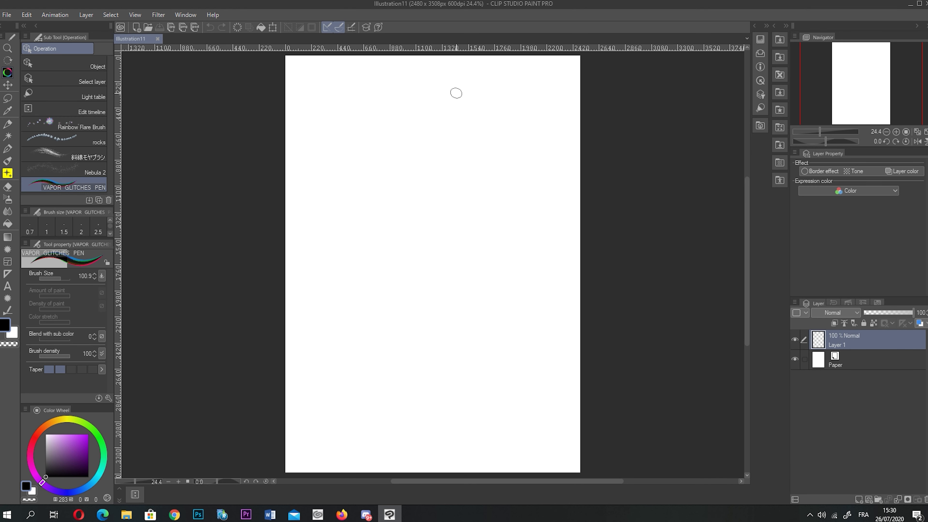
- Draw a closed freehand G-pen loop near the page centre
click(7, 148)
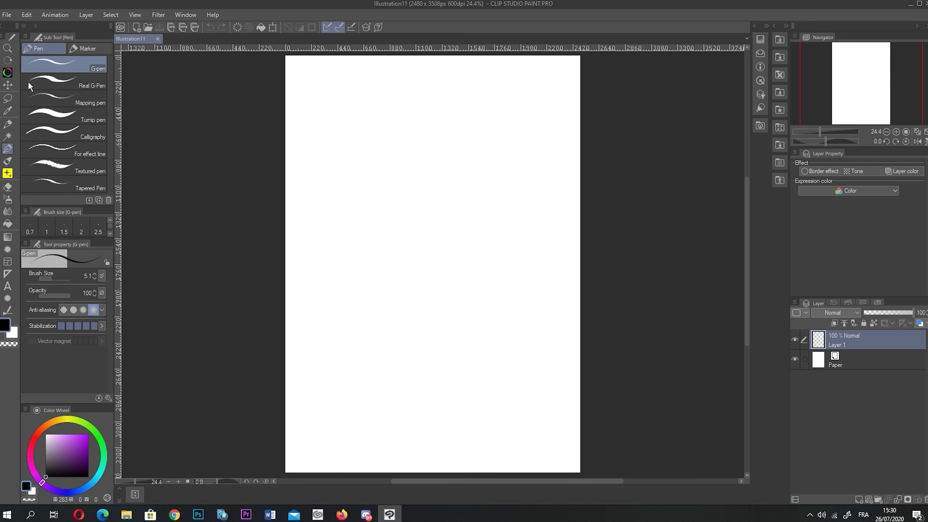
click(7, 87)
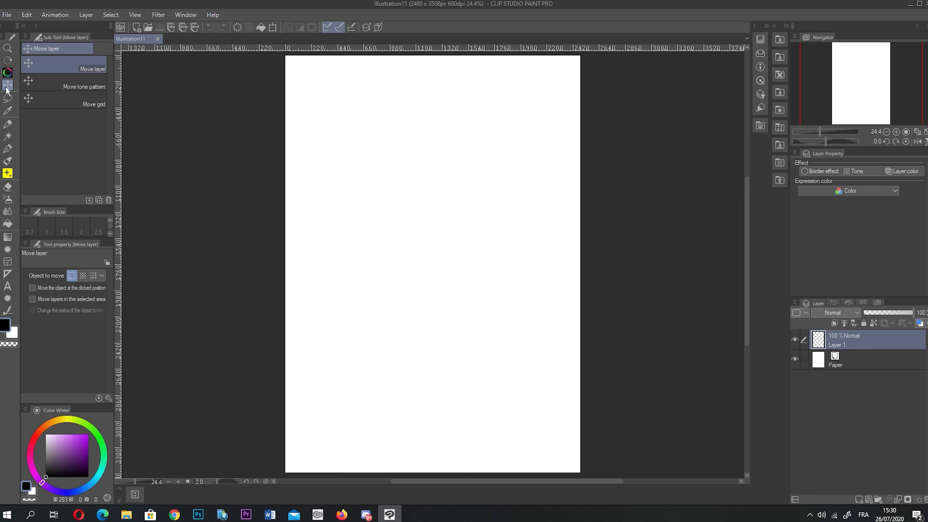
drag(406, 143, 396, 184)
click(39, 81)
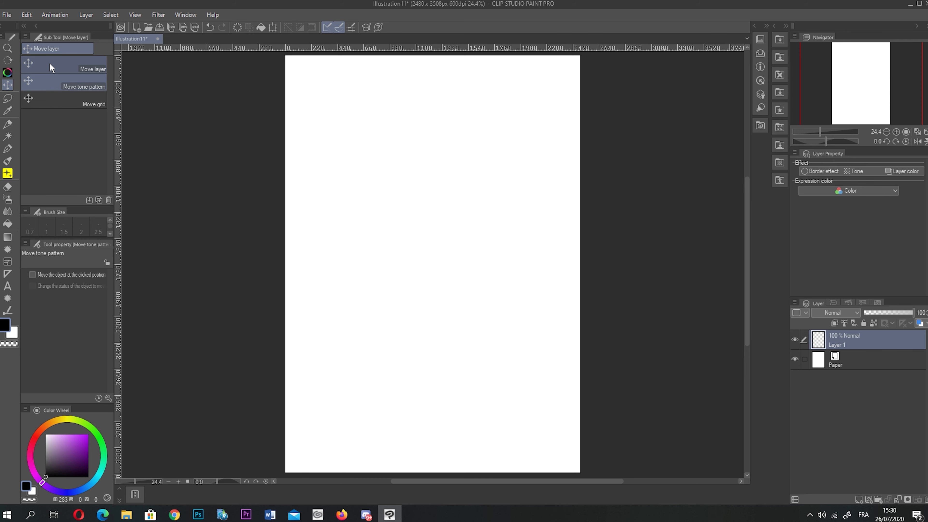
click(7, 148)
mouse_move(408, 211)
mouse_down()
mouse_move(415, 252)
mouse_move(398, 210)
mouse_move(457, 218)
mouse_move(393, 193)
mouse_up()
- Try the Move layer and Move tone sub tools, then shift the grid and ruler origin
click(7, 85)
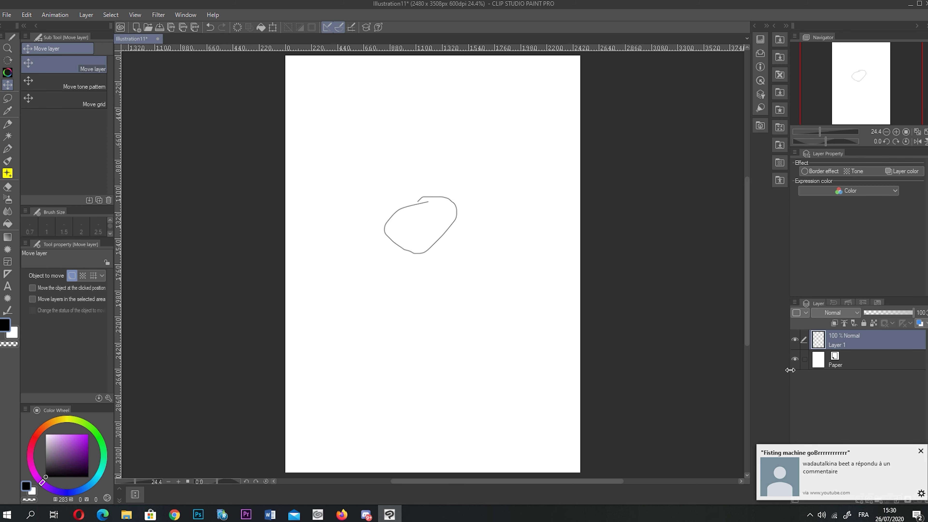
click(920, 452)
click(6, 98)
click(7, 84)
click(64, 83)
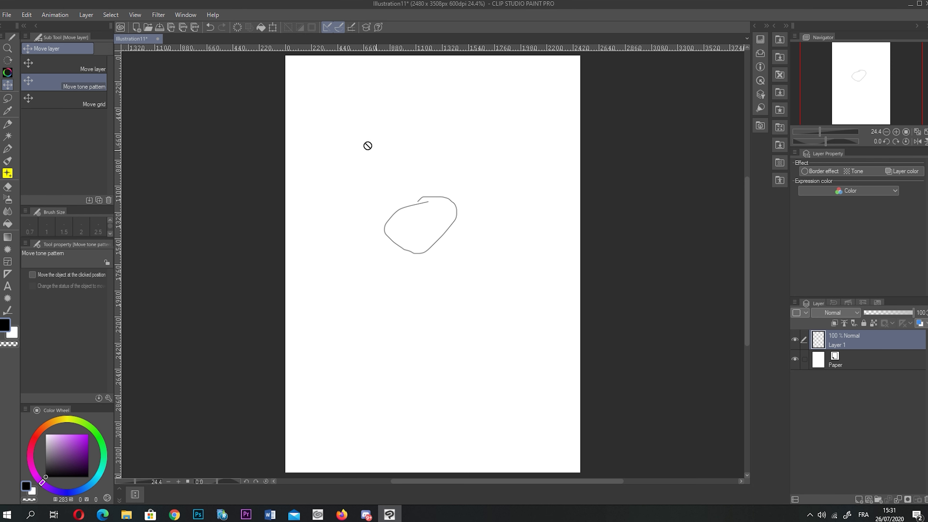
click(87, 102)
mouse_move(386, 212)
mouse_down()
mouse_move(364, 178)
mouse_move(365, 131)
mouse_move(311, 107)
mouse_move(466, 186)
mouse_move(424, 192)
mouse_up()
- Lasso a large area around the loop and shift the grid and ruler origin again
click(7, 98)
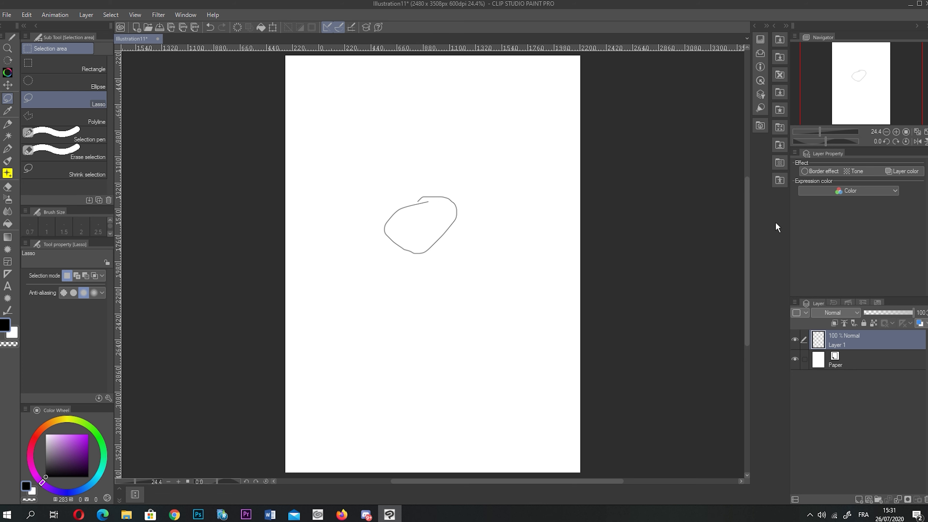
mouse_move(461, 147)
mouse_down()
mouse_move(331, 146)
mouse_move(443, 120)
mouse_up()
key(k)
mouse_move(396, 245)
mouse_down()
mouse_move(388, 228)
mouse_move(389, 128)
mouse_move(391, 183)
mouse_move(373, 136)
mouse_move(358, 145)
mouse_up()
- Redraw the selection outline, clear it, and add Layer 2 above Layer 1
click(94, 66)
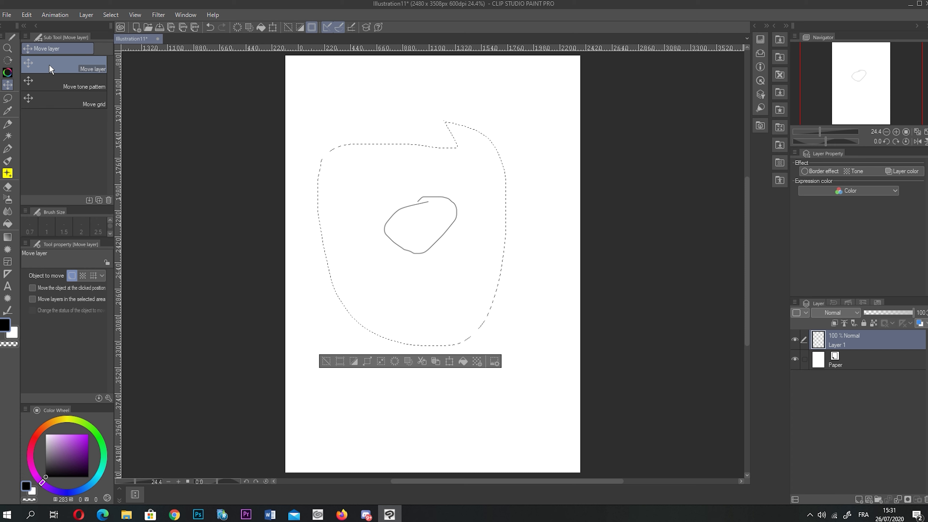
click(8, 99)
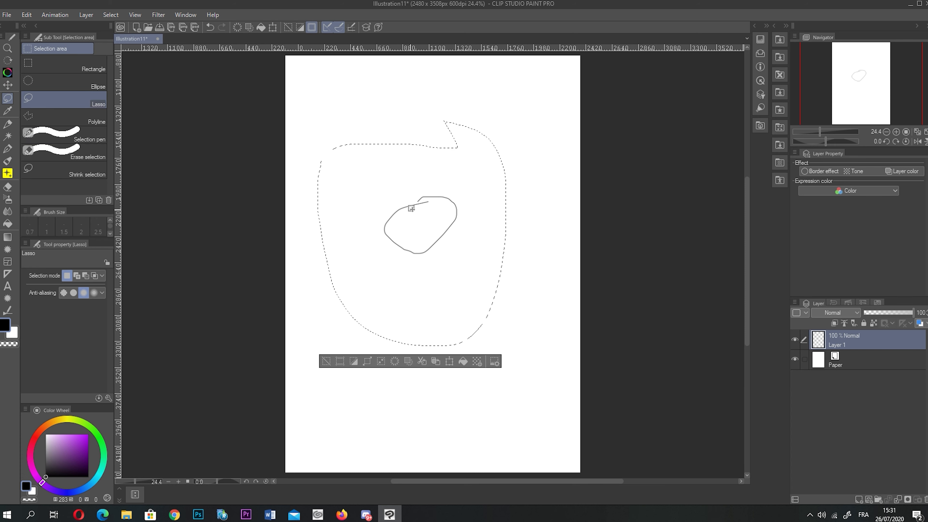
mouse_move(380, 212)
mouse_down()
mouse_move(389, 91)
mouse_move(385, 209)
mouse_move(427, 264)
mouse_move(394, 206)
mouse_up()
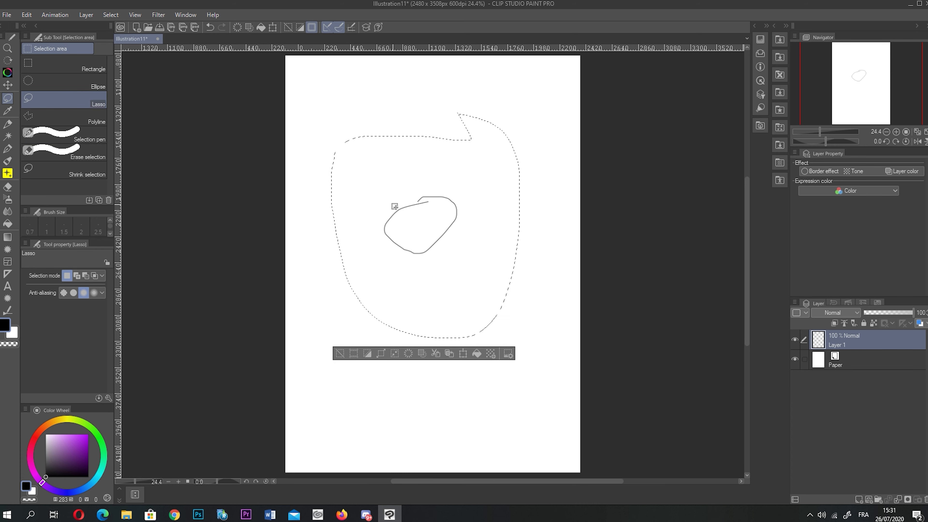
click(343, 354)
click(859, 499)
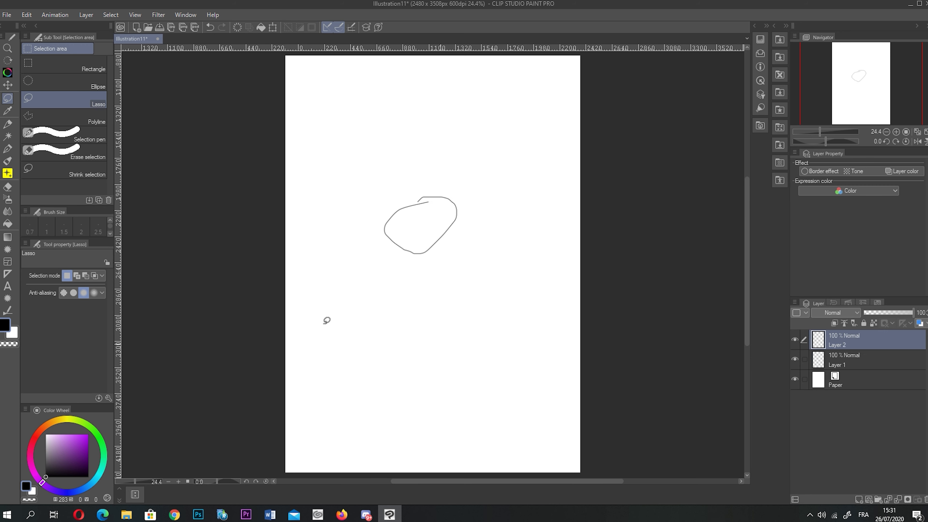
- Scribble looping pen strokes below the oval on Layer 2 and move them up and left
click(8, 149)
mouse_move(434, 269)
mouse_down()
mouse_move(455, 330)
mouse_move(489, 306)
mouse_up()
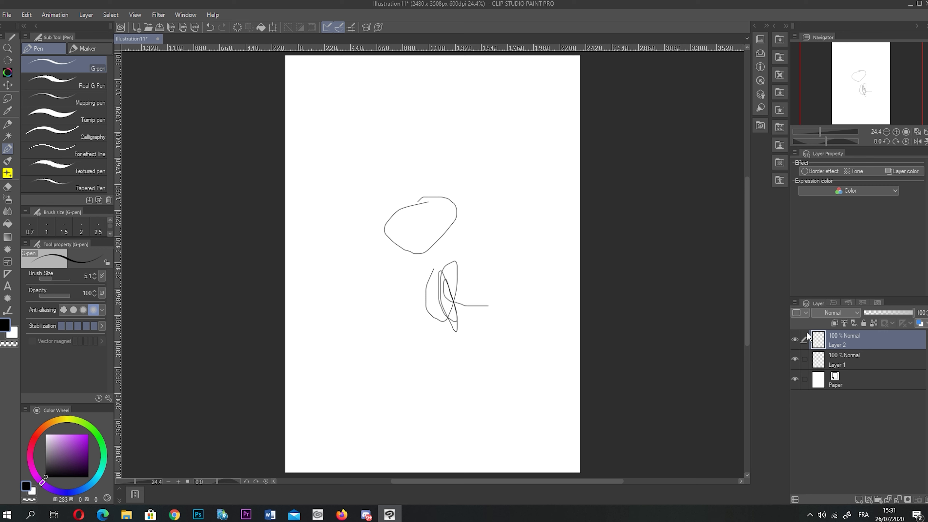
click(7, 98)
mouse_move(458, 242)
mouse_down()
mouse_move(494, 356)
mouse_move(463, 227)
mouse_up()
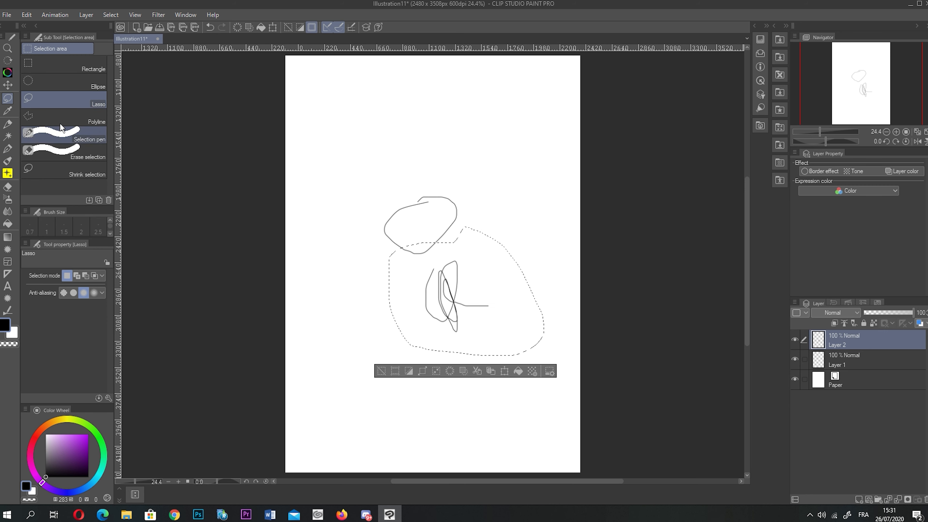
click(8, 85)
drag(484, 382, 412, 351)
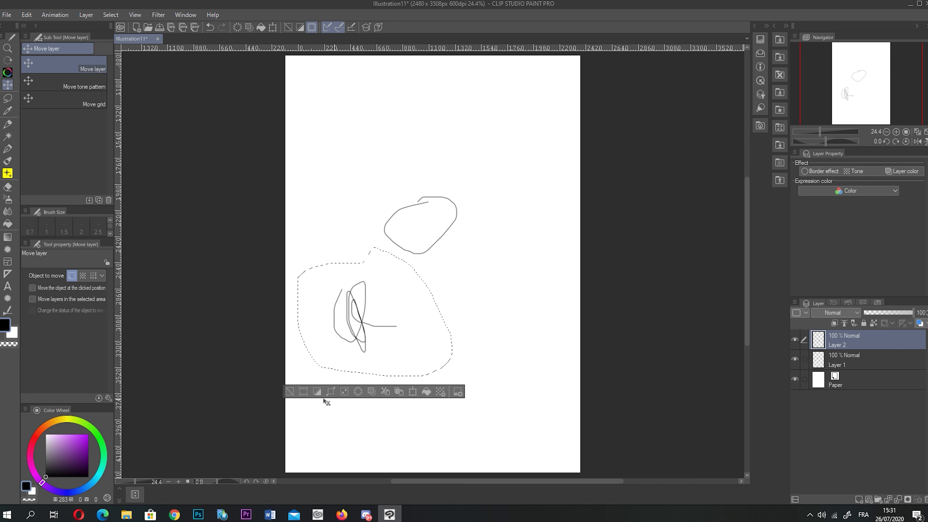
click(289, 391)
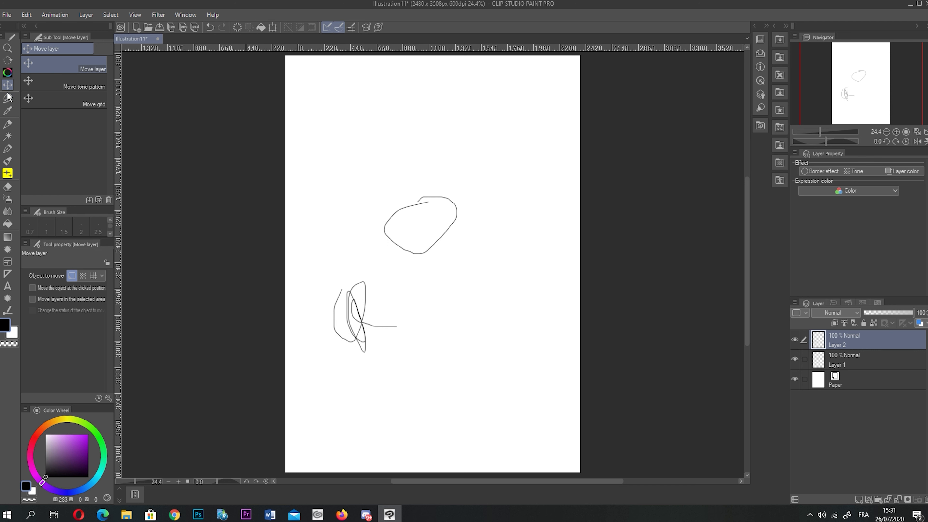
- Lasso part of the lower scribble and move it to the right
click(7, 98)
mouse_move(340, 370)
mouse_down()
mouse_move(394, 316)
mouse_move(343, 375)
mouse_move(452, 351)
mouse_move(421, 315)
mouse_up()
click(8, 84)
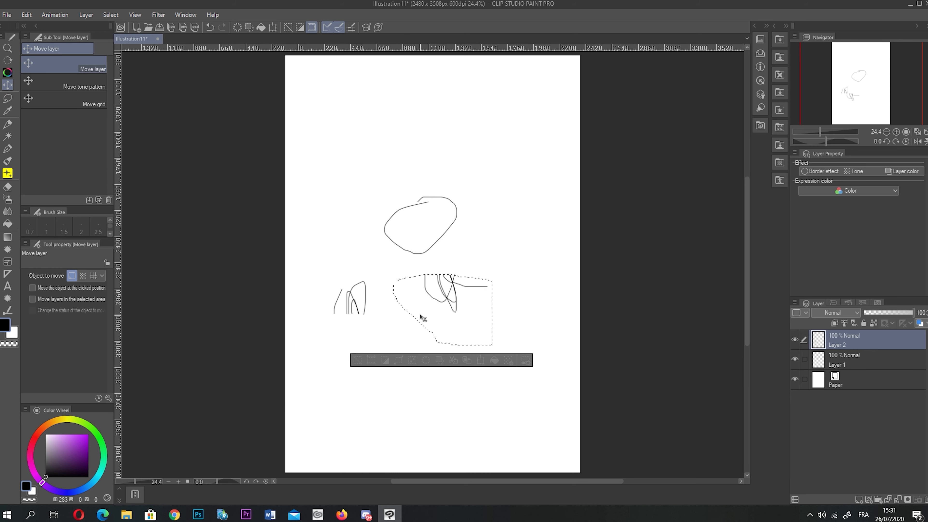
- Try Crop and Invert on the selection, undoing both, then expand the selection
click(373, 360)
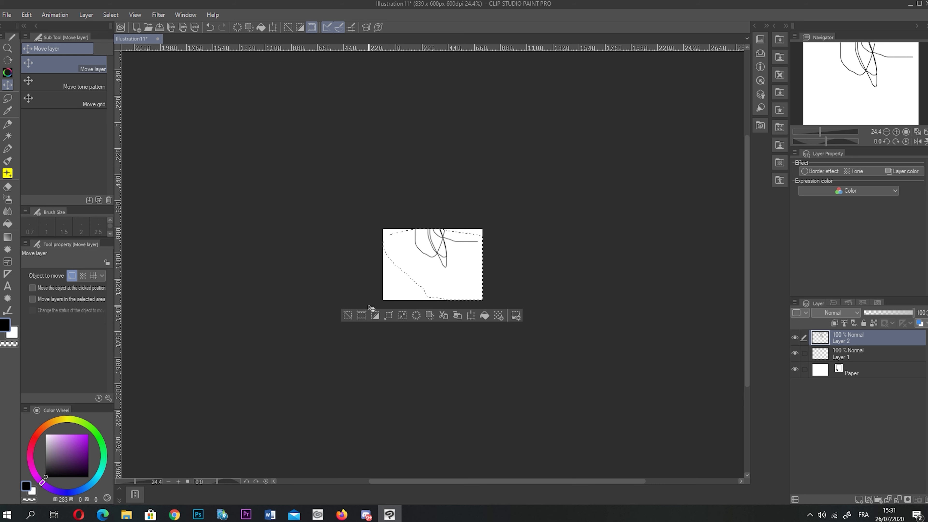
key(ctrl+z)
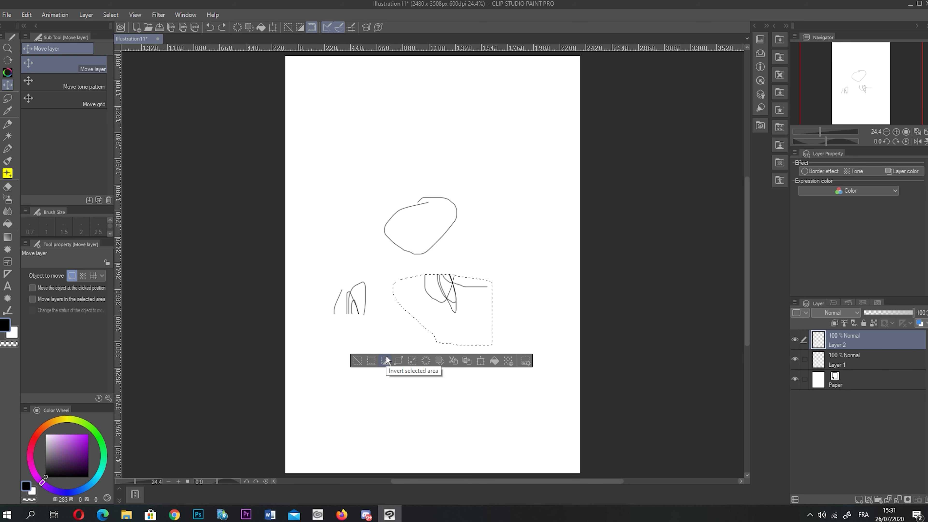
click(385, 360)
key(ctrl+z)
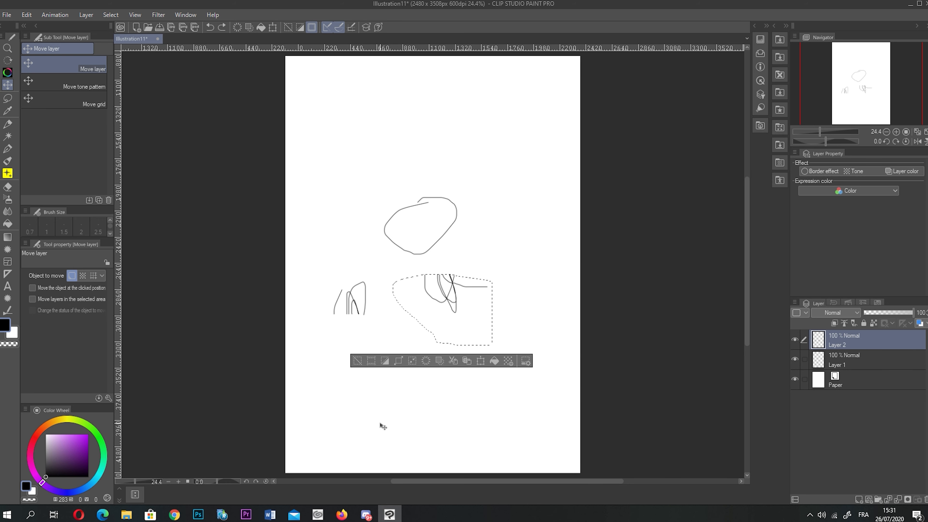
click(398, 360)
click(683, 461)
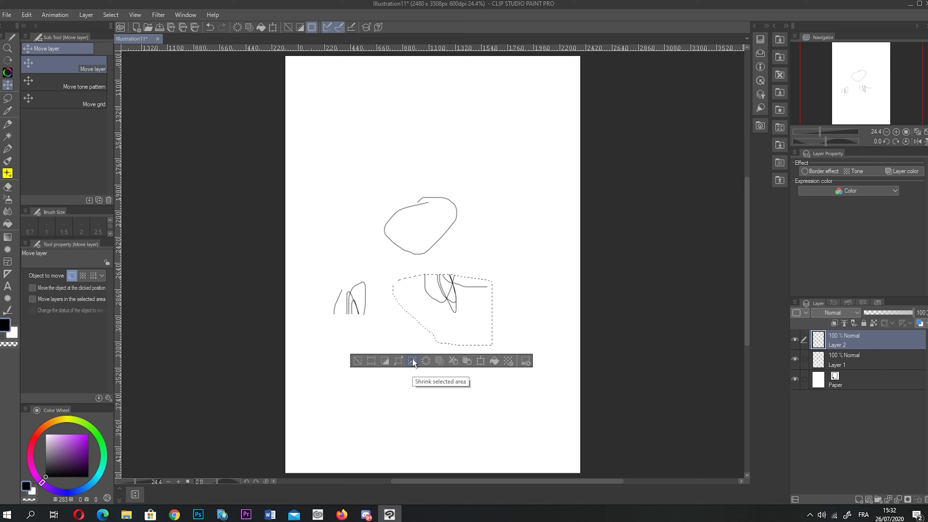
- Test and undo Clear, delete everything outside the selection, and duplicate the strokes to a new layer
click(420, 358)
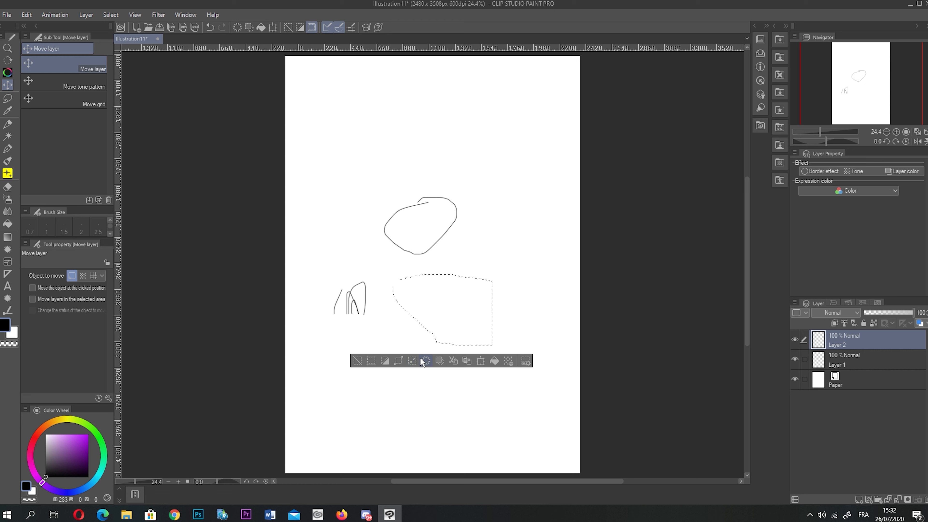
key(ctrl+z)
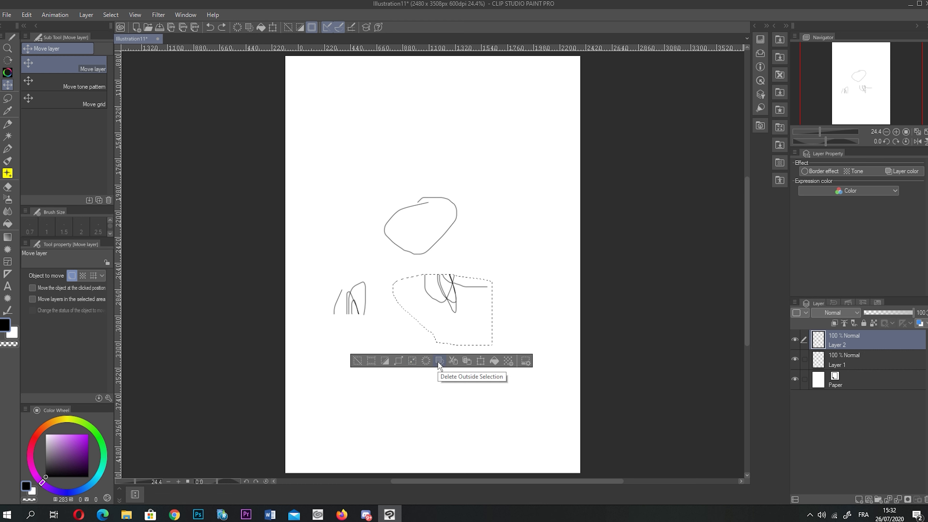
click(439, 365)
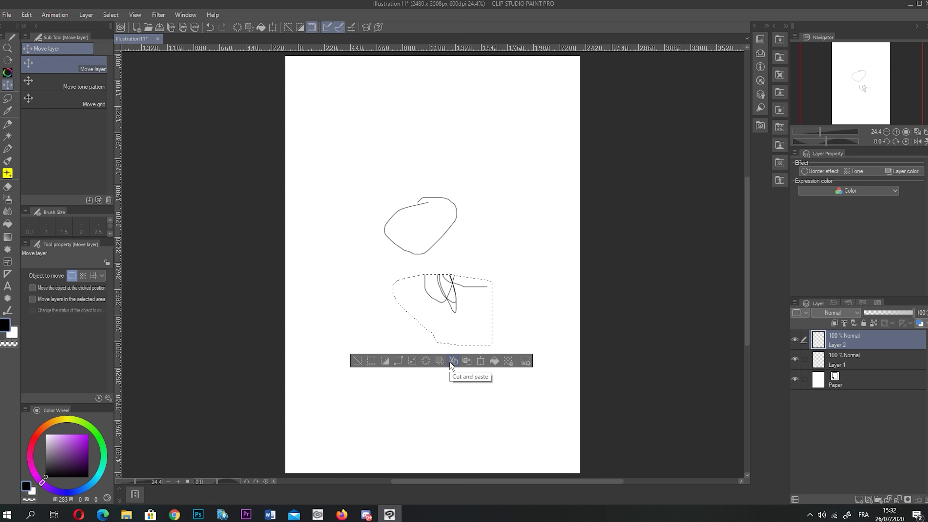
click(452, 362)
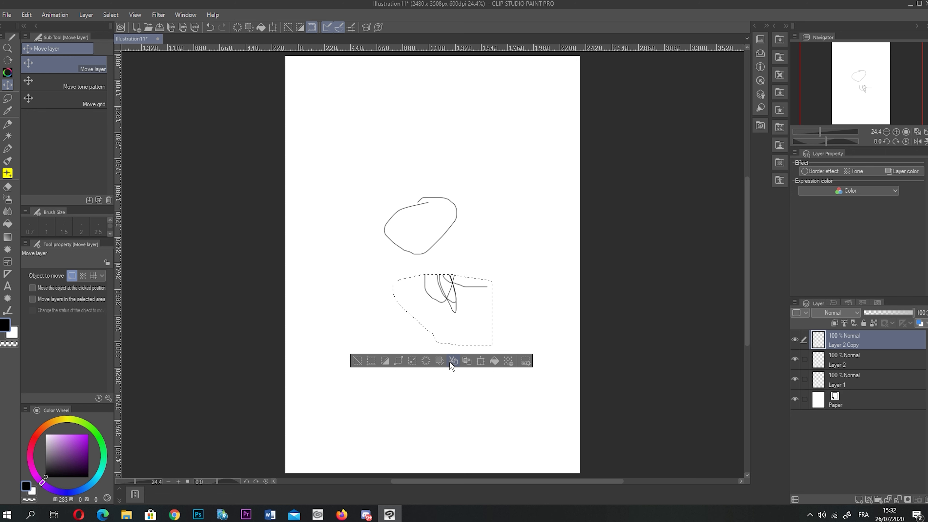
- Move the copied strokes around, then paste a copy onto a new layer below the middle figure
mouse_move(438, 281)
mouse_down()
mouse_move(392, 221)
mouse_move(418, 308)
mouse_up()
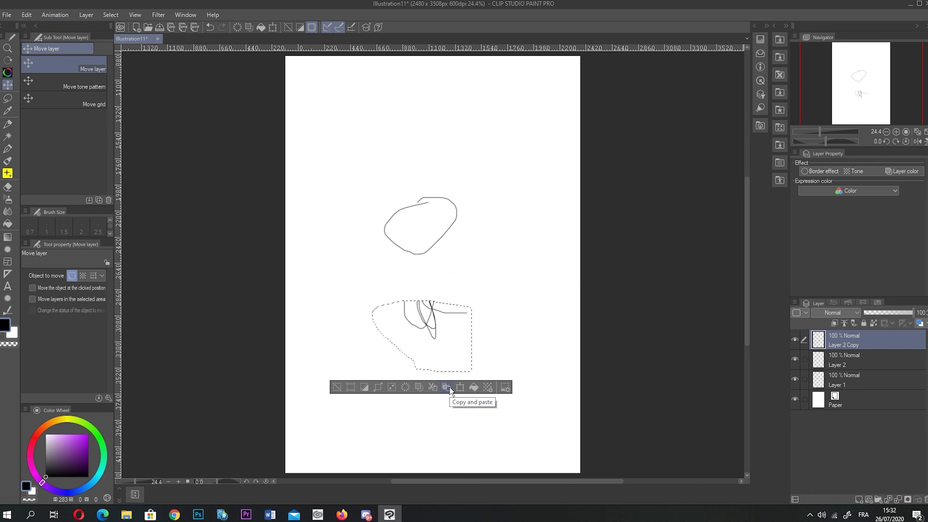
mouse_move(432, 336)
mouse_down()
mouse_move(551, 137)
mouse_move(438, 160)
mouse_up()
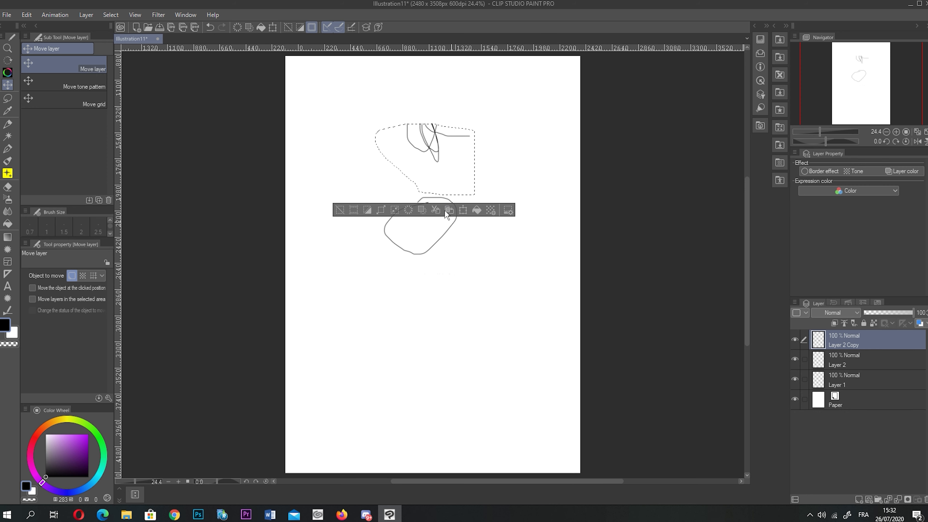
click(454, 211)
mouse_move(442, 192)
mouse_down()
mouse_move(442, 365)
mouse_move(444, 317)
mouse_up()
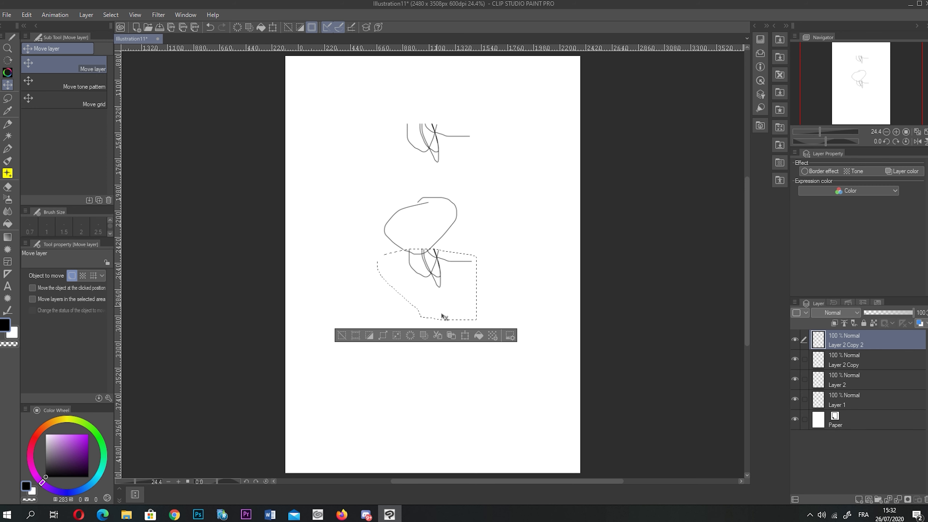
- Scale the pasted strokes to 242% rotated 77°, then fill the selection solid black
click(466, 336)
drag(436, 276, 450, 315)
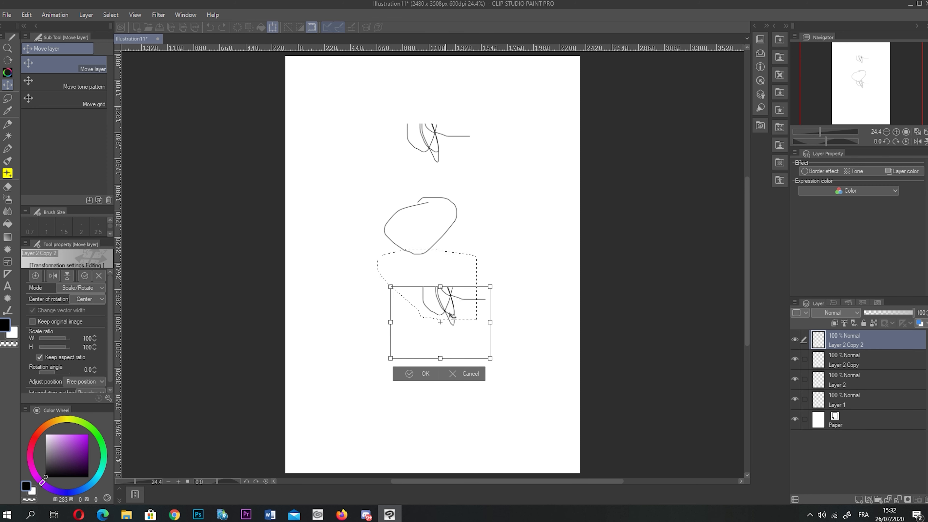
mouse_move(497, 357)
mouse_down()
mouse_move(539, 420)
mouse_move(379, 441)
mouse_move(398, 444)
mouse_up()
drag(466, 266, 585, 145)
mouse_move(532, 223)
mouse_down()
mouse_move(428, 314)
mouse_move(431, 234)
mouse_up()
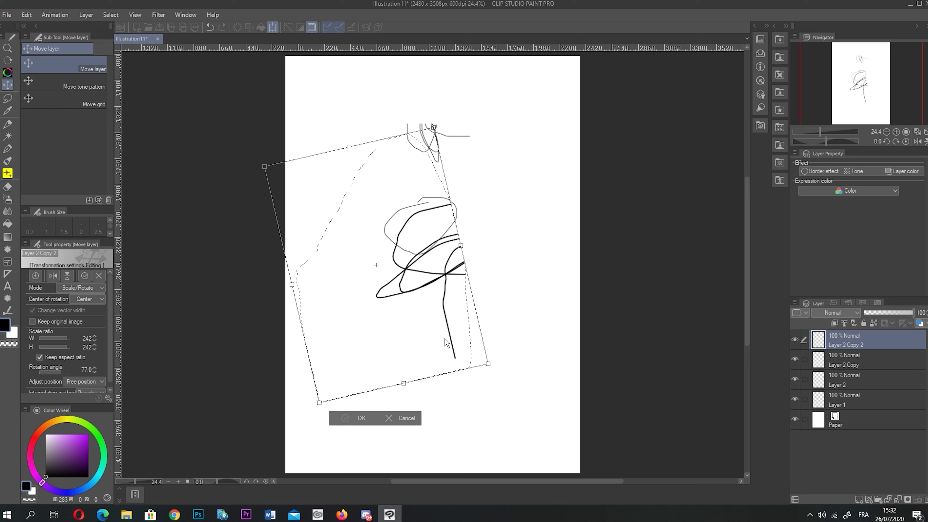
key(Return)
click(433, 418)
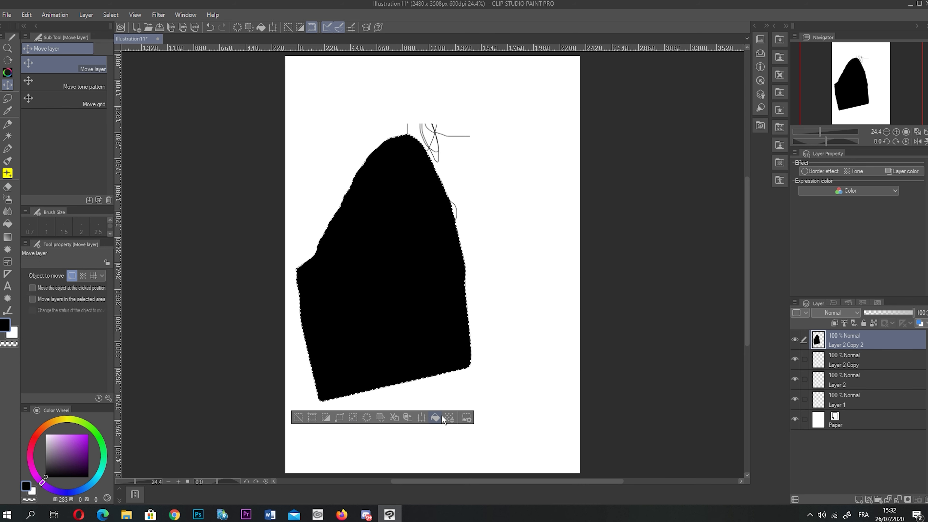
- Apply a default tone to the selection, then undo it
click(449, 417)
key(Return)
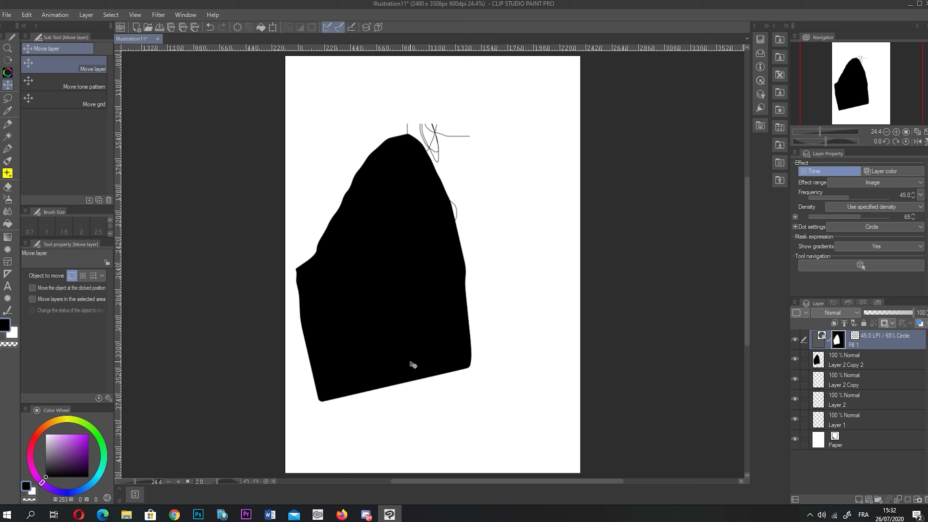
key(ctrl+z)
key(ctrl+z)
- Create a 70 LPI tone layer from the selection and hide the Fill 1 layer
click(450, 417)
click(405, 217)
text(70)
key(Return)
key(ctrl+d)
key(ctrl+0)
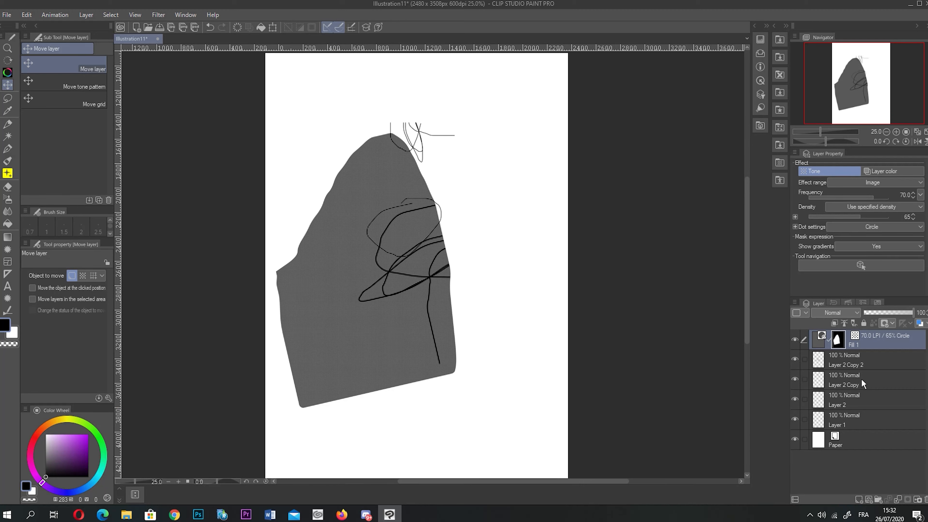
click(794, 339)
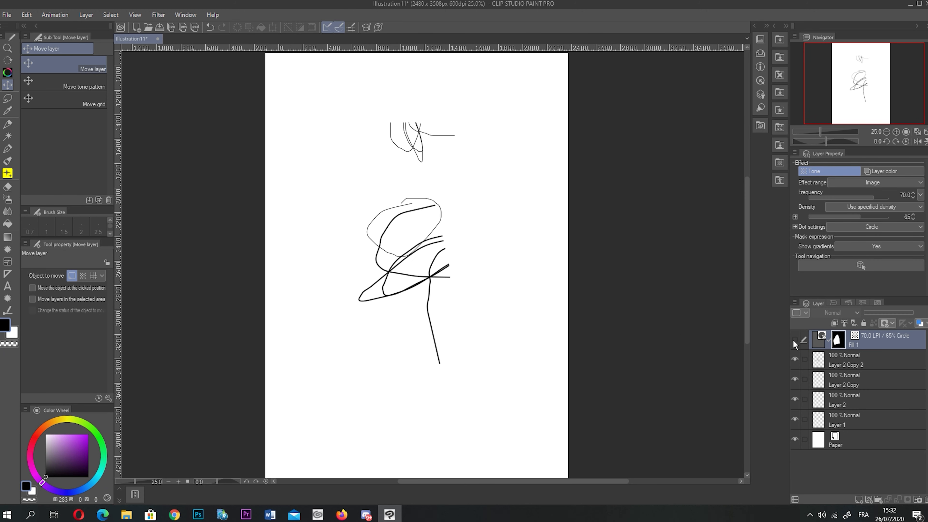
click(8, 98)
click(50, 124)
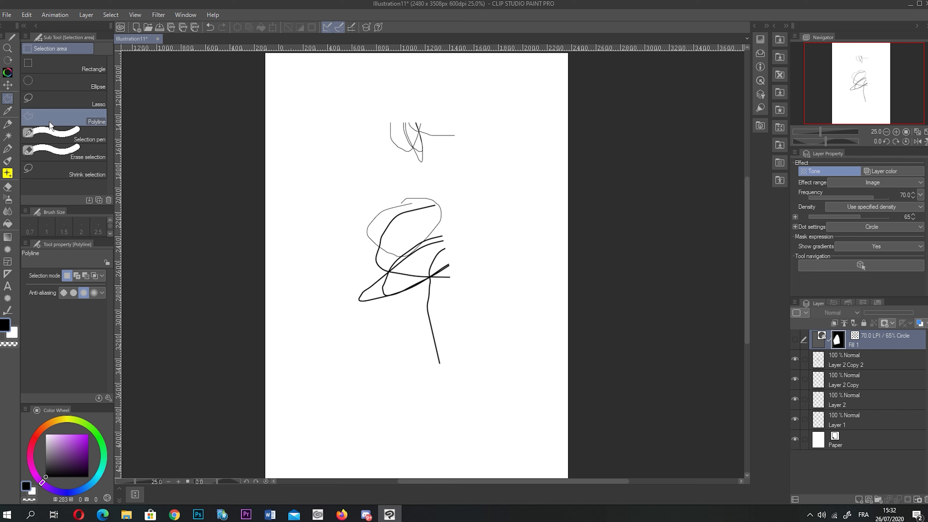
click(51, 84)
drag(392, 148, 499, 262)
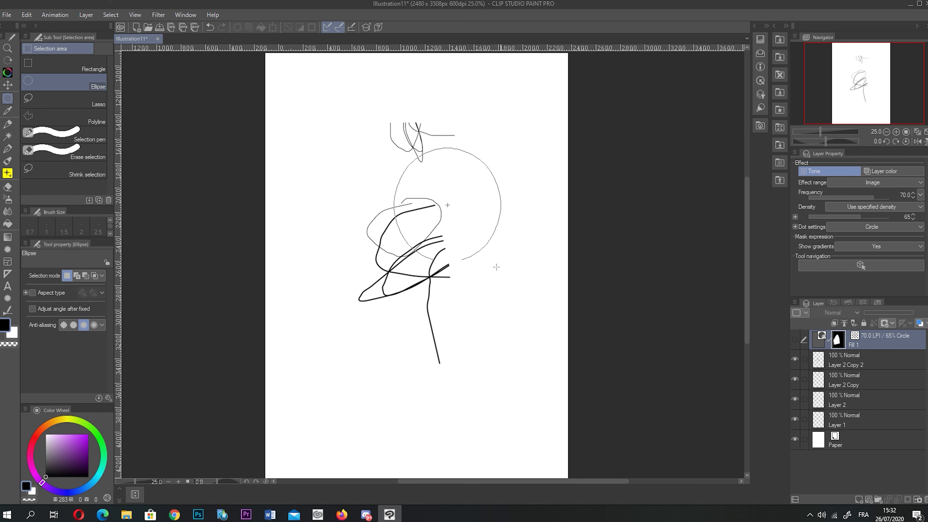
click(365, 277)
click(97, 69)
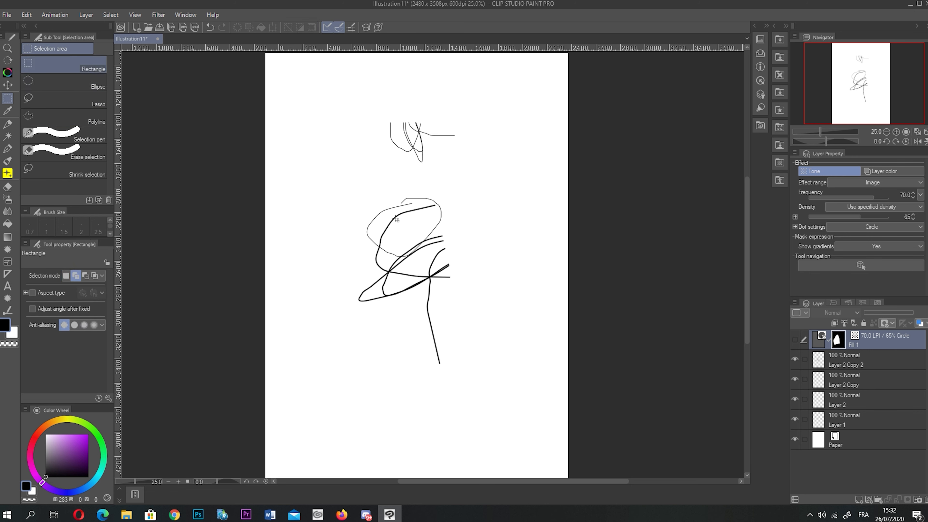
click(98, 138)
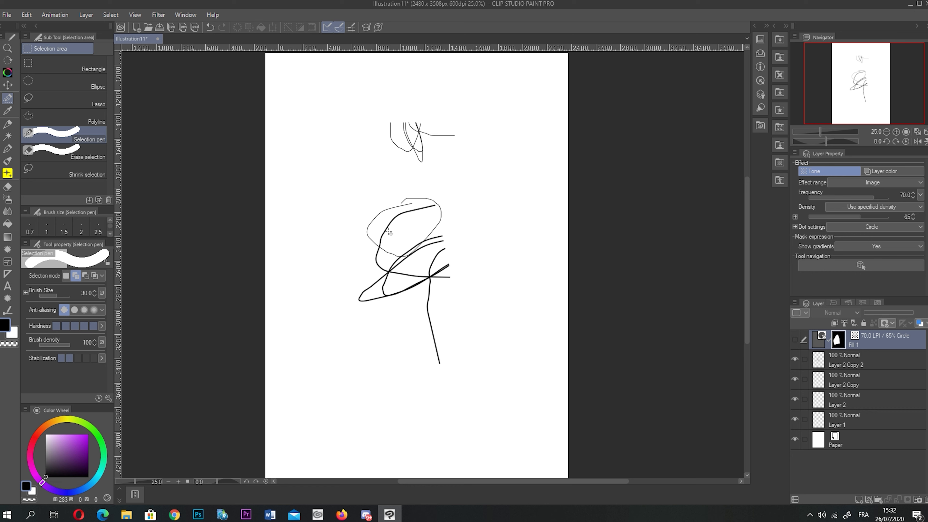
mouse_move(358, 150)
mouse_down()
mouse_move(401, 172)
mouse_move(355, 149)
mouse_up()
key(ctrl+d)
click(87, 152)
drag(382, 188, 414, 259)
key(ctrl+d)
drag(346, 193, 401, 353)
key(ctrl+d)
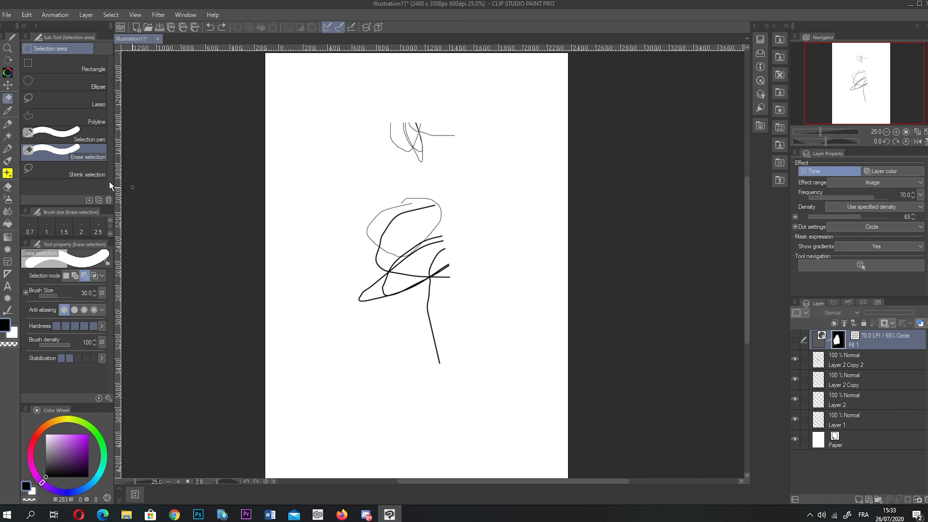
click(88, 170)
mouse_move(308, 173)
mouse_down()
mouse_move(328, 315)
mouse_move(298, 154)
mouse_move(307, 173)
mouse_up()
key(ctrl+d)
click(8, 110)
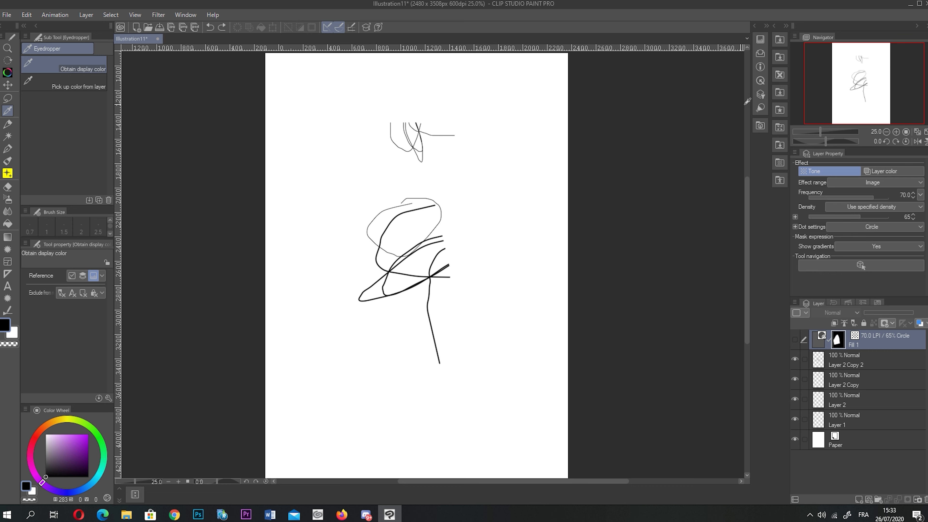
- On Layer 2 Copy 2, draw a thin purple G-pen outline, then a thick size-46 purple stroke
click(88, 434)
click(7, 149)
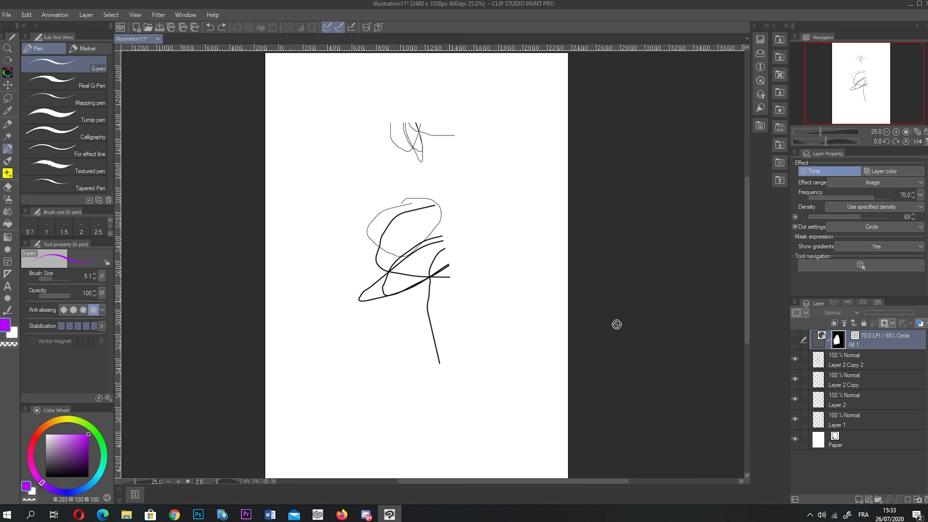
click(876, 362)
mouse_move(327, 167)
mouse_down()
mouse_move(349, 239)
mouse_move(319, 201)
mouse_move(315, 225)
mouse_up()
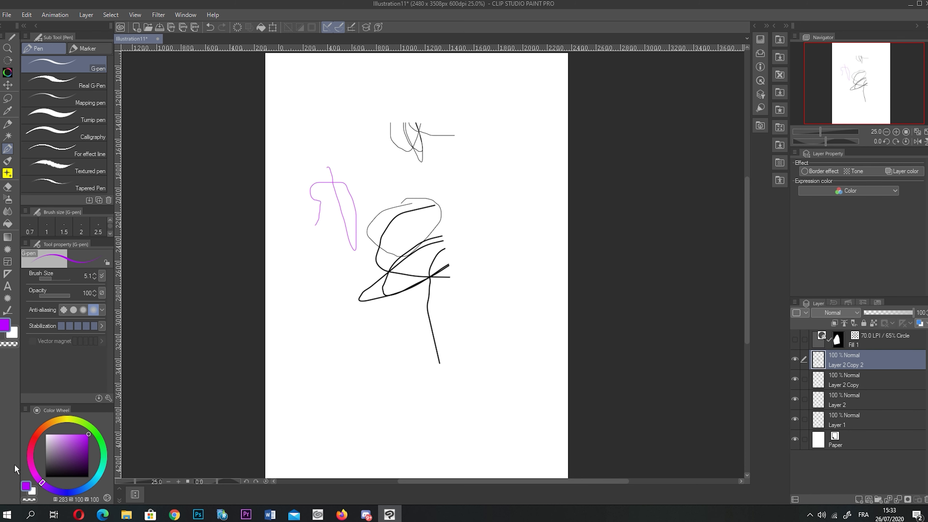
click(57, 278)
mouse_move(326, 179)
mouse_down()
mouse_move(336, 234)
mouse_move(338, 190)
mouse_move(315, 219)
mouse_move(322, 243)
mouse_up()
- Switch to green, then sample purple and green alternately from the strokes with the colour picker
click(96, 433)
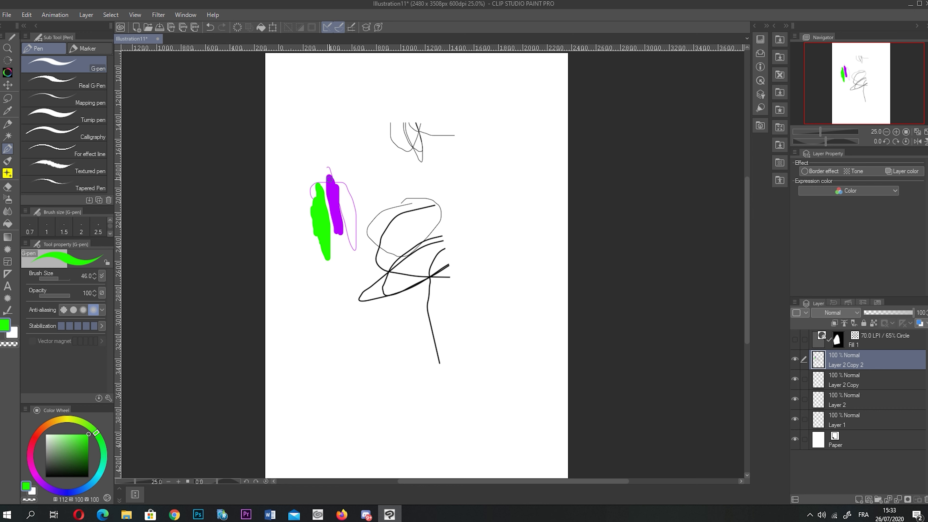
alt+click(336, 186)
alt+click(318, 201)
alt+click(335, 190)
alt+click(319, 205)
alt+click(335, 191)
click(7, 111)
click(320, 204)
click(8, 124)
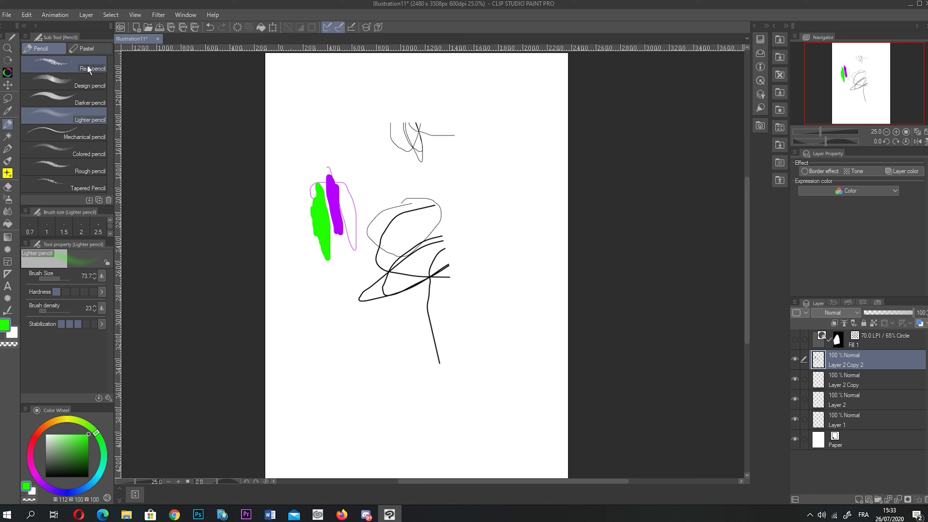
- Spray pink cherry blossoms across the upper left with the Flower decoration brush
click(85, 52)
click(43, 49)
click(7, 149)
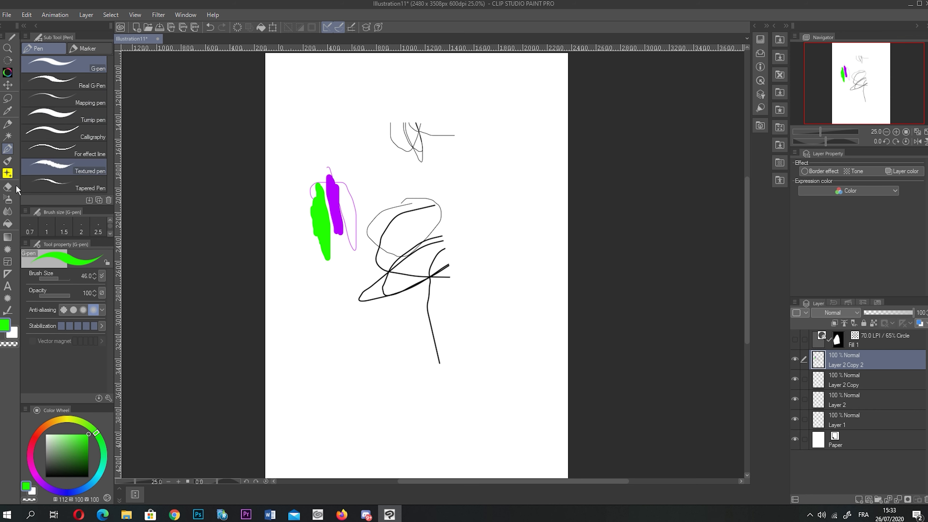
click(8, 174)
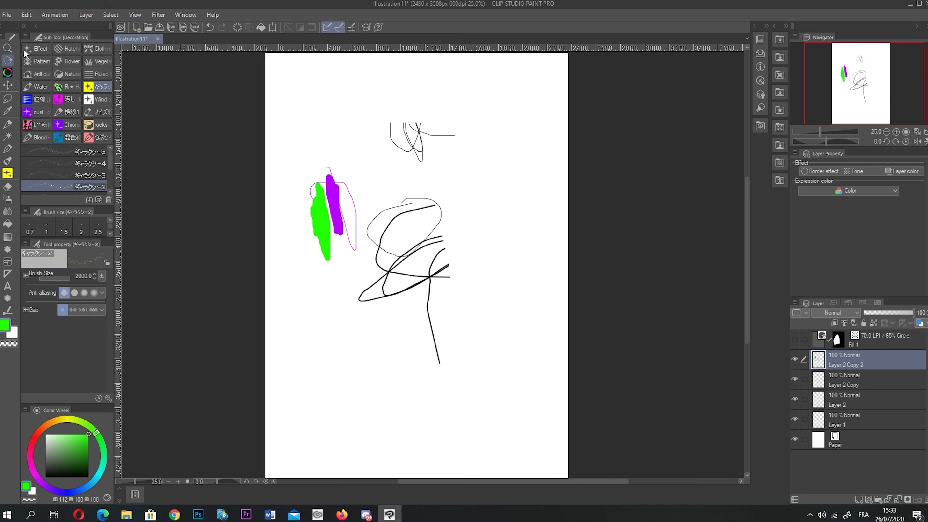
click(67, 61)
mouse_move(289, 164)
mouse_down()
mouse_move(276, 105)
mouse_move(382, 164)
mouse_move(267, 216)
mouse_up()
- Paint a cluster of green clematis flowers right of centre
click(34, 174)
drag(417, 220, 499, 216)
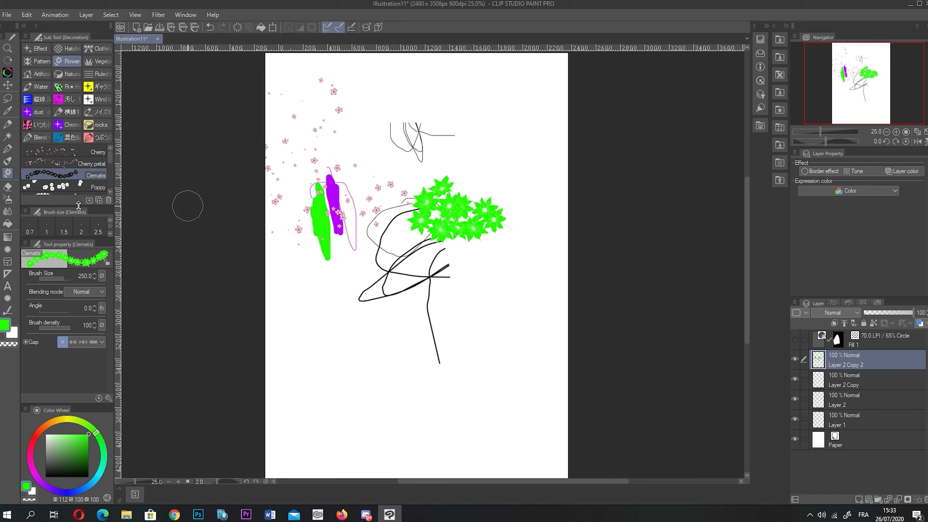
click(7, 161)
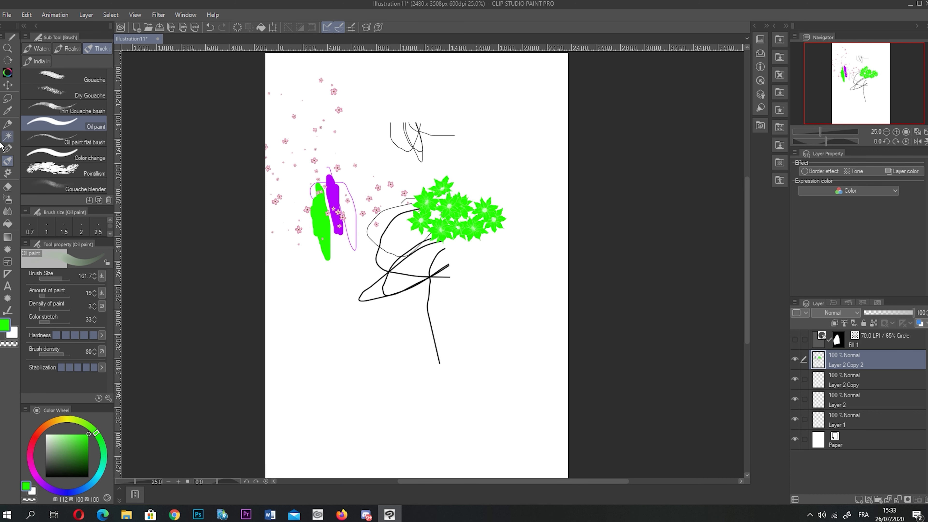
- Auto-select the empty transparent area of the layer, then clear the selection
key(w)
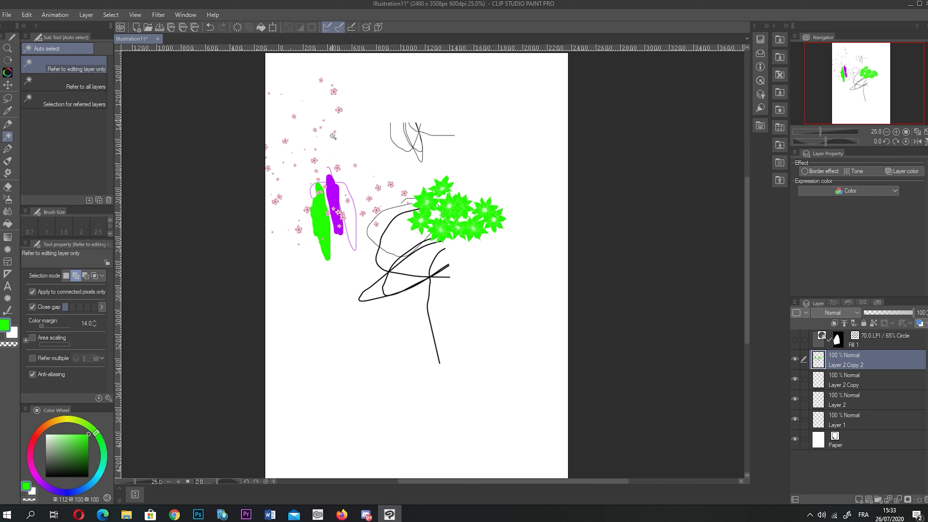
click(369, 166)
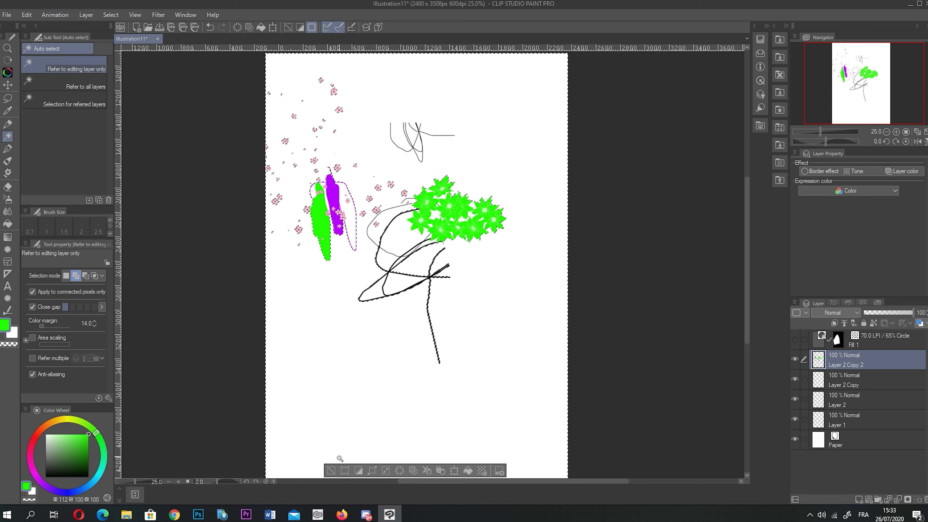
click(330, 471)
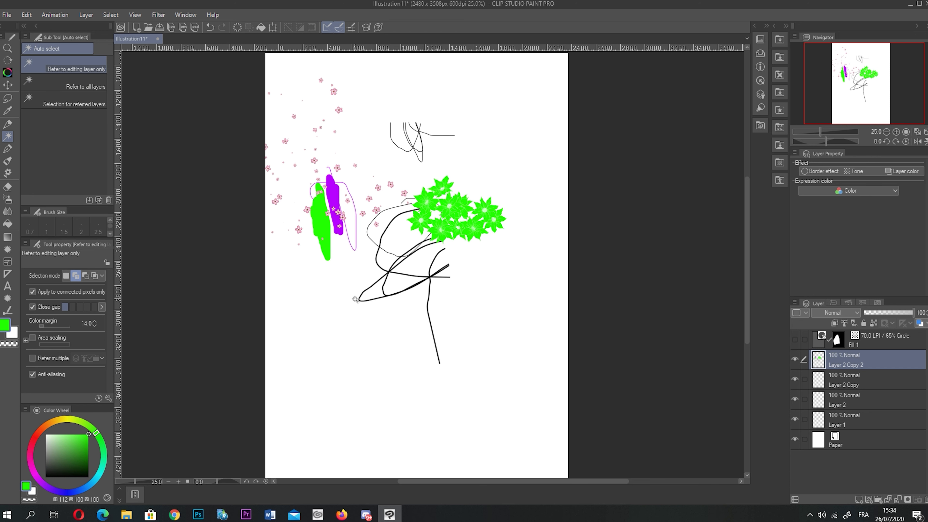
click(7, 186)
- Erase the green and purple strokes and pick the Vector eraser
mouse_move(272, 137)
mouse_down()
mouse_move(331, 215)
mouse_move(326, 241)
mouse_move(327, 227)
mouse_move(347, 221)
mouse_up()
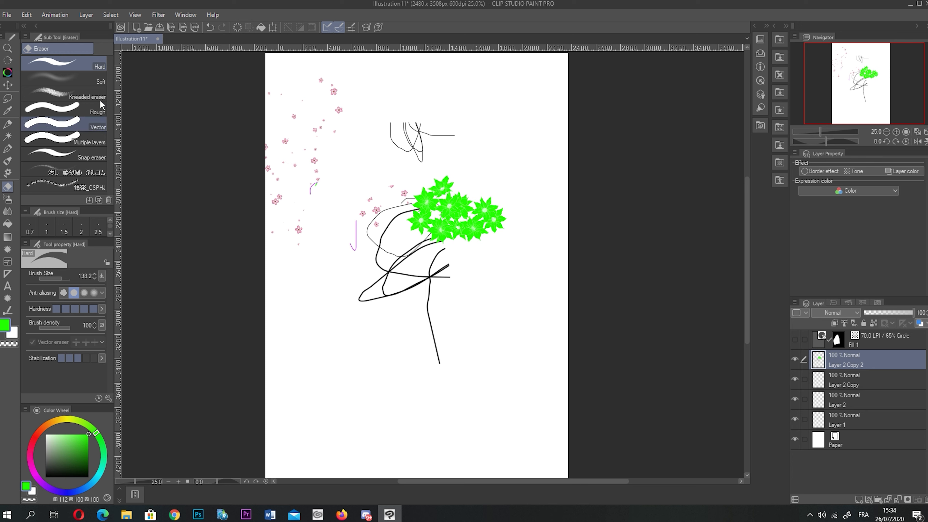
click(64, 108)
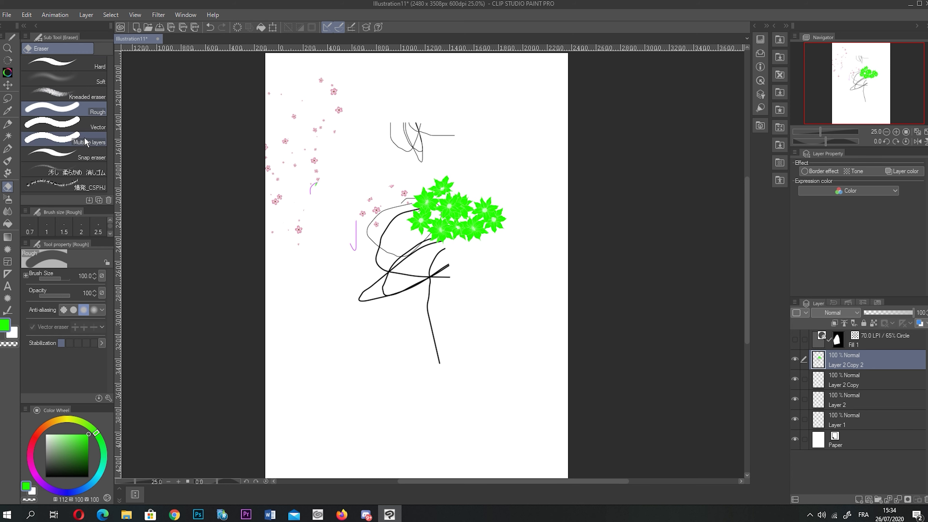
click(64, 124)
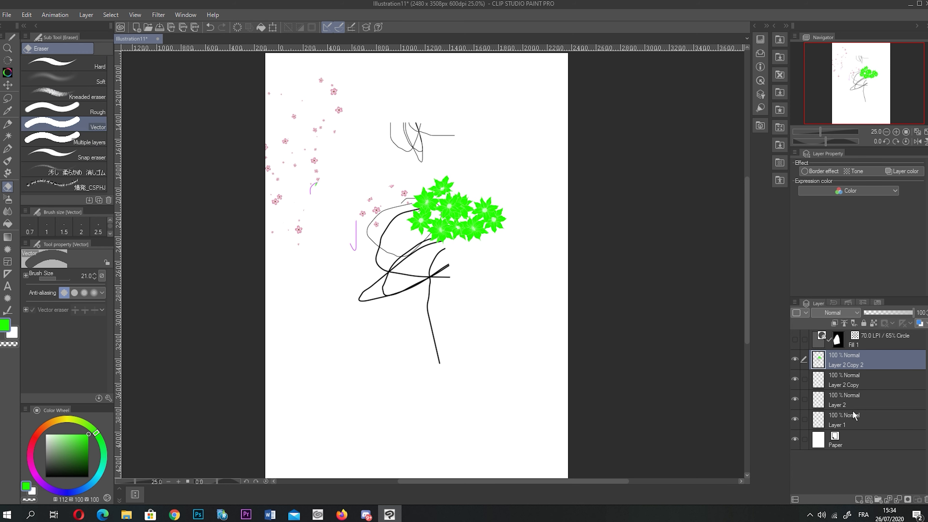
- On a new vector layer, draw a thick black loop and a long crossing stroke
click(868, 499)
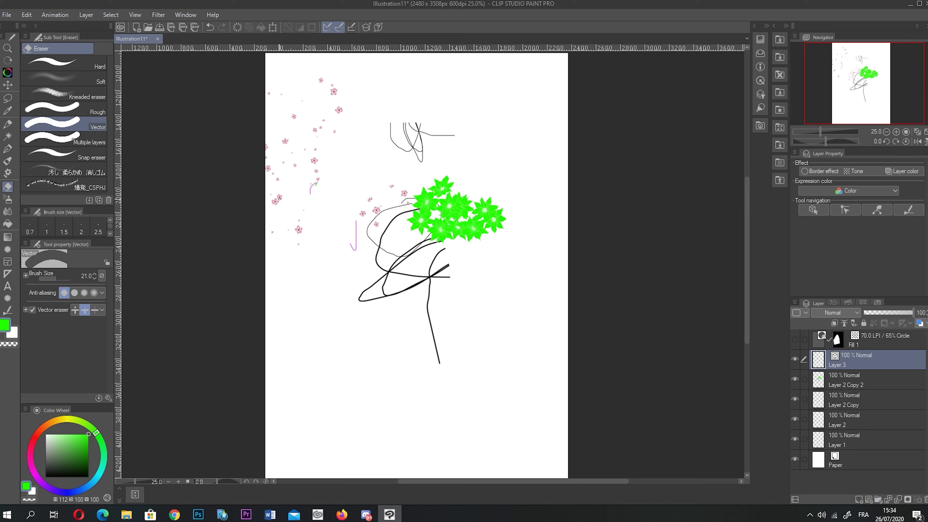
click(8, 148)
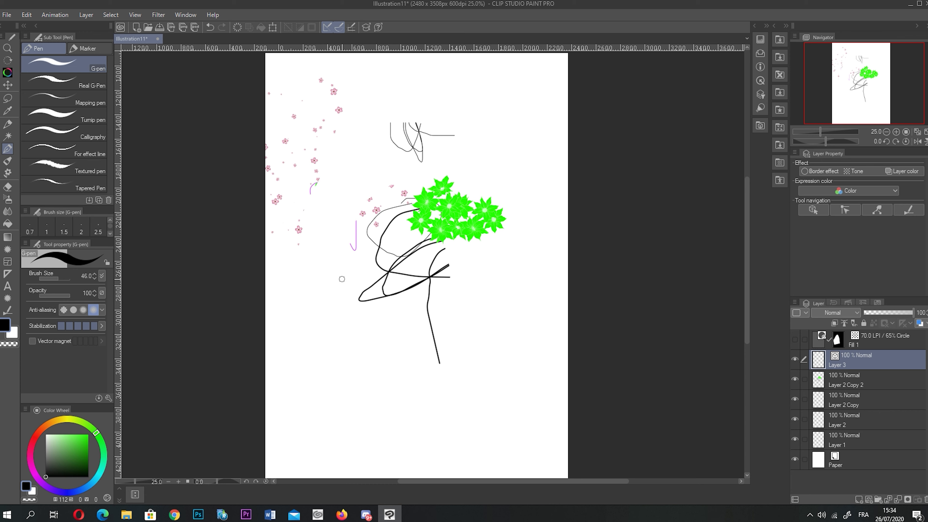
mouse_move(370, 331)
mouse_down()
mouse_move(327, 379)
mouse_move(355, 317)
mouse_up()
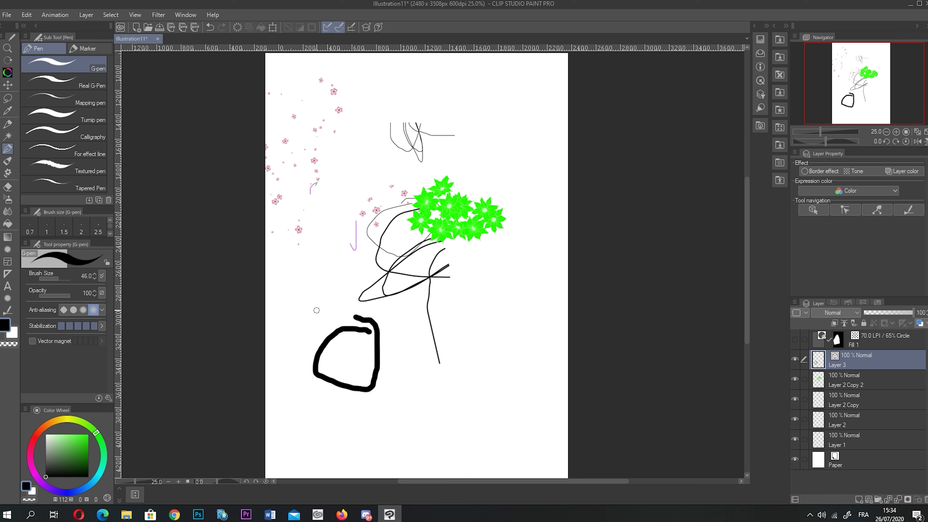
drag(300, 296, 483, 408)
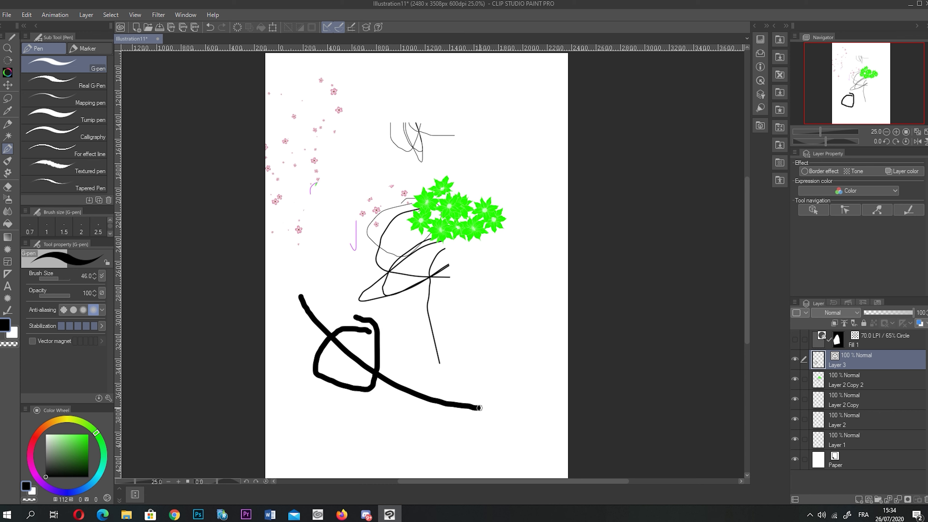
- Trim the crossing stroke and the loop's top stroke back to their intersections
click(7, 187)
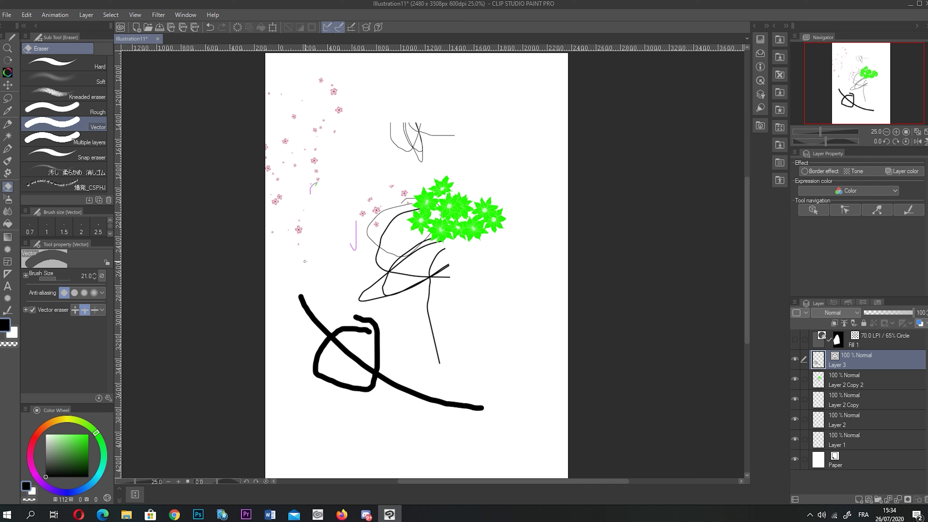
drag(311, 324, 318, 296)
drag(399, 373, 395, 409)
mouse_move(347, 321)
mouse_down()
mouse_move(359, 344)
mouse_move(360, 327)
mouse_move(369, 334)
mouse_move(337, 320)
mouse_up()
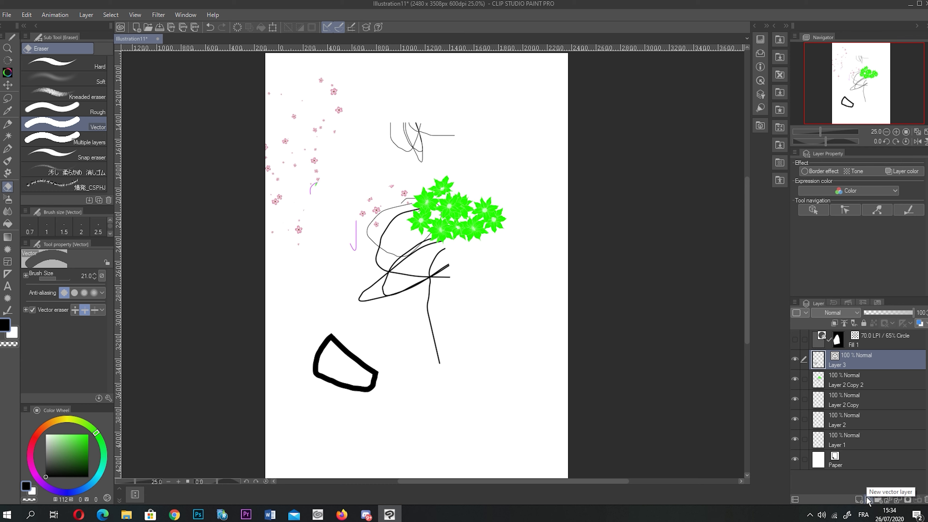
- Spray grey speckles at brush size 2000, then add dark Droplet airbrush dots
click(8, 199)
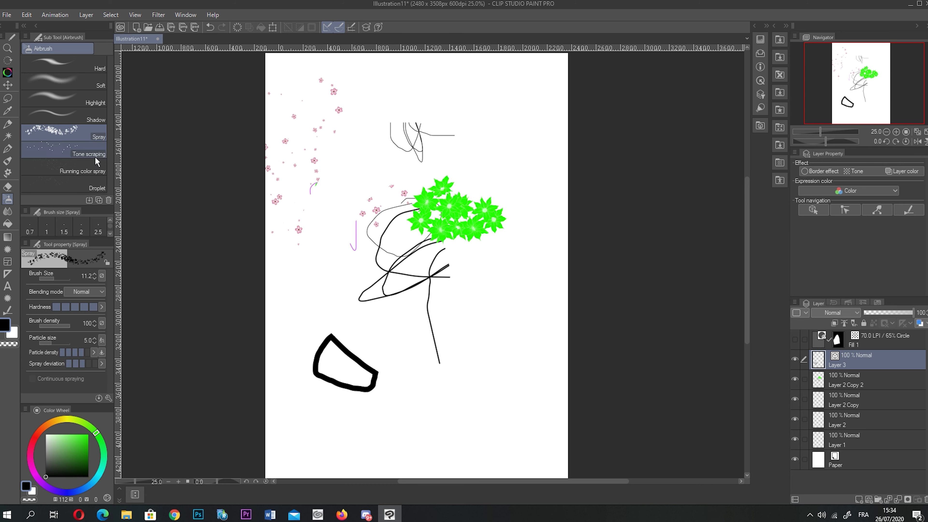
mouse_move(385, 171)
mouse_down()
mouse_move(378, 191)
mouse_move(315, 211)
mouse_up()
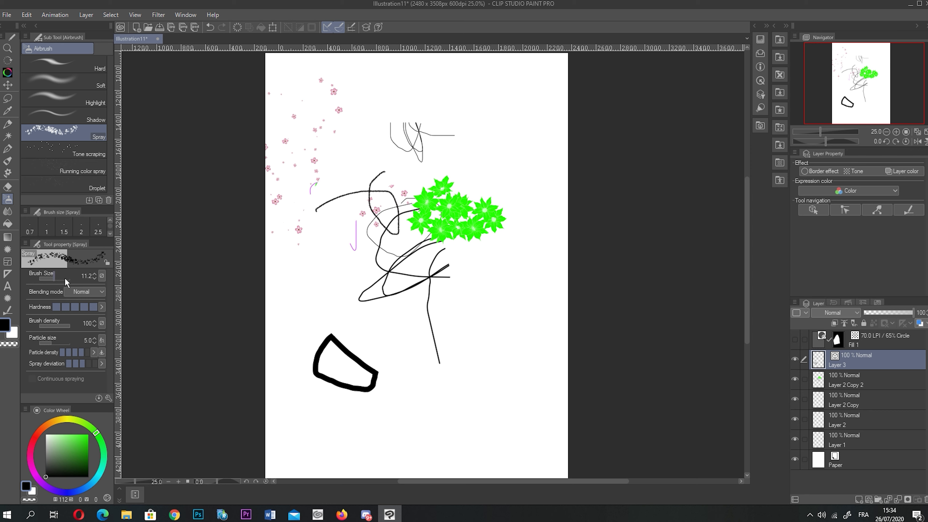
drag(65, 279, 80, 279)
mouse_move(389, 190)
mouse_down()
mouse_move(395, 203)
mouse_move(417, 205)
mouse_move(296, 145)
mouse_move(421, 223)
mouse_move(394, 202)
mouse_up()
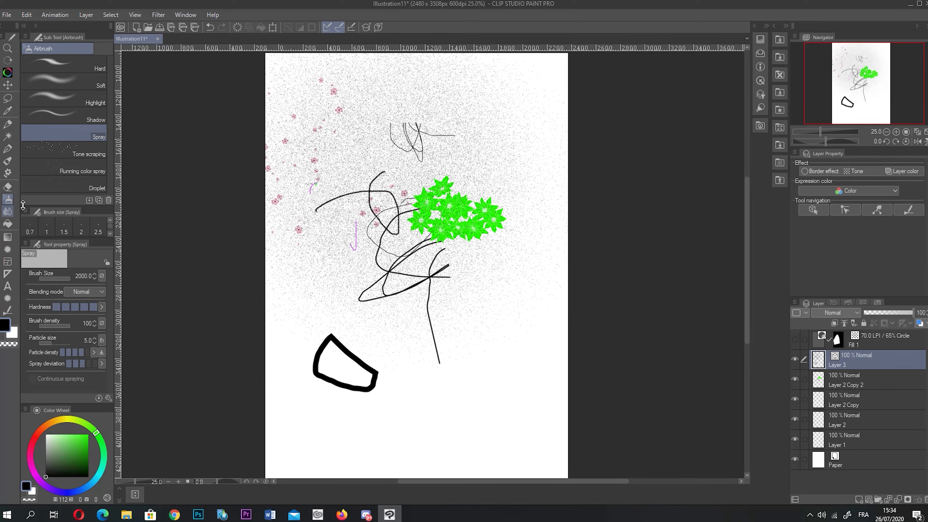
click(84, 172)
click(84, 184)
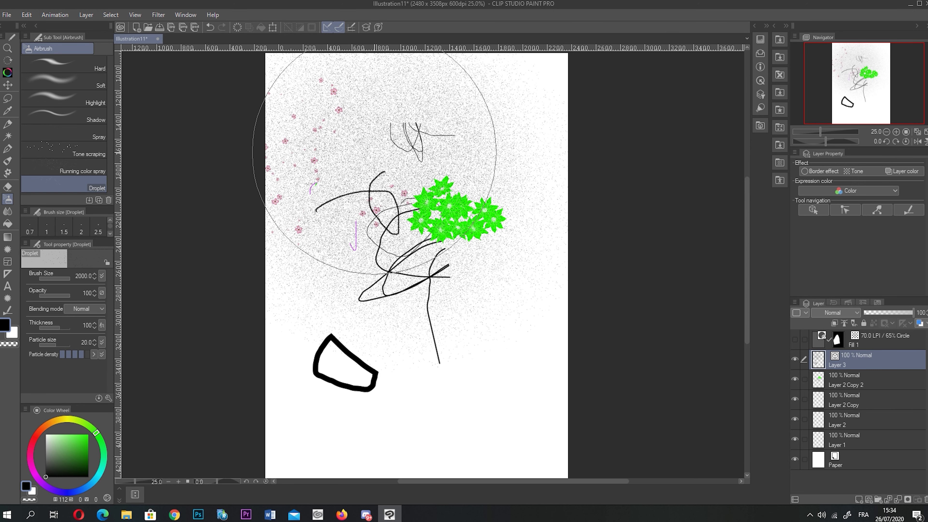
click(374, 159)
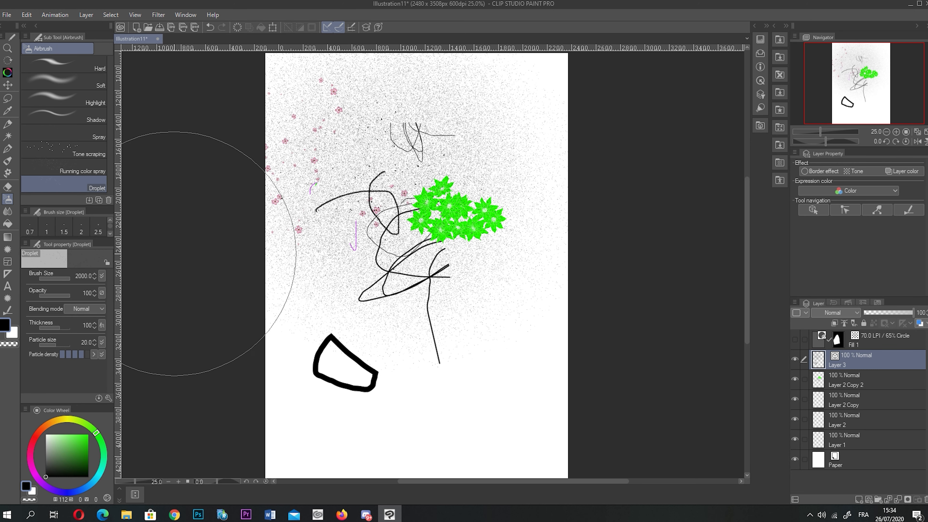
- Smudge a black blob on the upper left with Finger tip, redoing it once
click(7, 212)
mouse_move(380, 161)
mouse_down()
mouse_move(361, 153)
mouse_move(356, 170)
mouse_move(408, 181)
mouse_up()
key(ctrl+z)
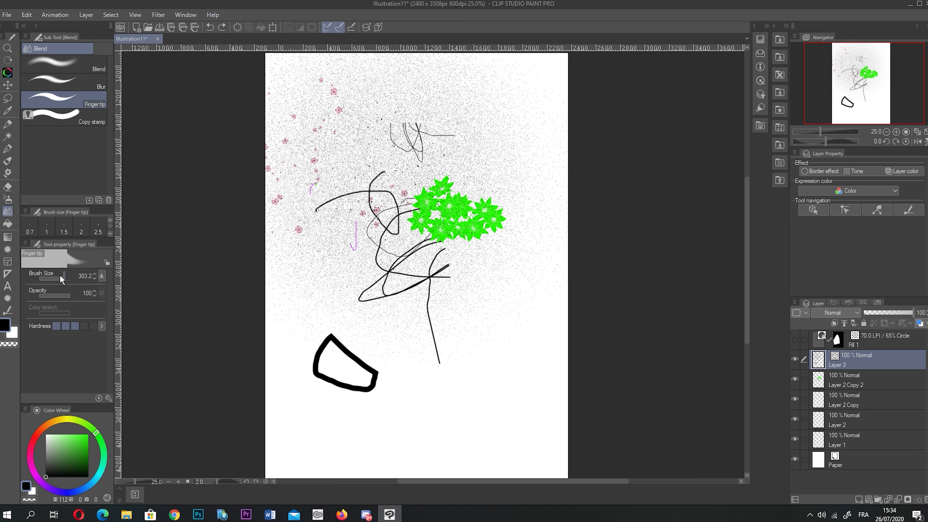
mouse_move(342, 175)
mouse_down()
mouse_move(318, 164)
mouse_move(335, 187)
mouse_up()
- Hide the spray test layer and add a new empty Layer 4 above it
click(794, 359)
click(859, 500)
scroll(416, 256, up, 1)
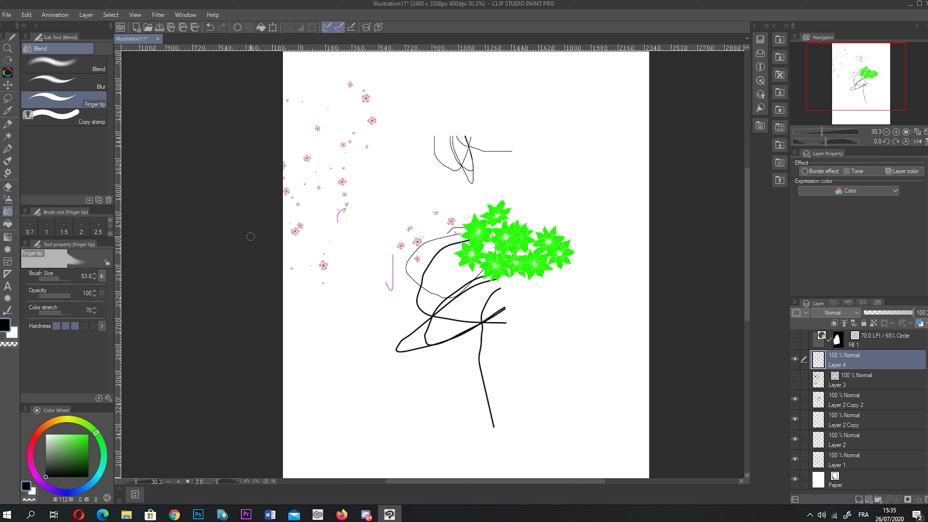
- On Layer 2 Copy 2, smear the green clematis flowers into vertical streaks
click(822, 397)
mouse_move(465, 219)
mouse_down()
mouse_move(480, 252)
mouse_move(470, 275)
mouse_move(475, 229)
mouse_move(483, 223)
mouse_move(485, 245)
mouse_move(495, 203)
mouse_move(505, 199)
mouse_move(506, 219)
mouse_move(519, 217)
mouse_move(511, 239)
mouse_move(507, 212)
mouse_up()
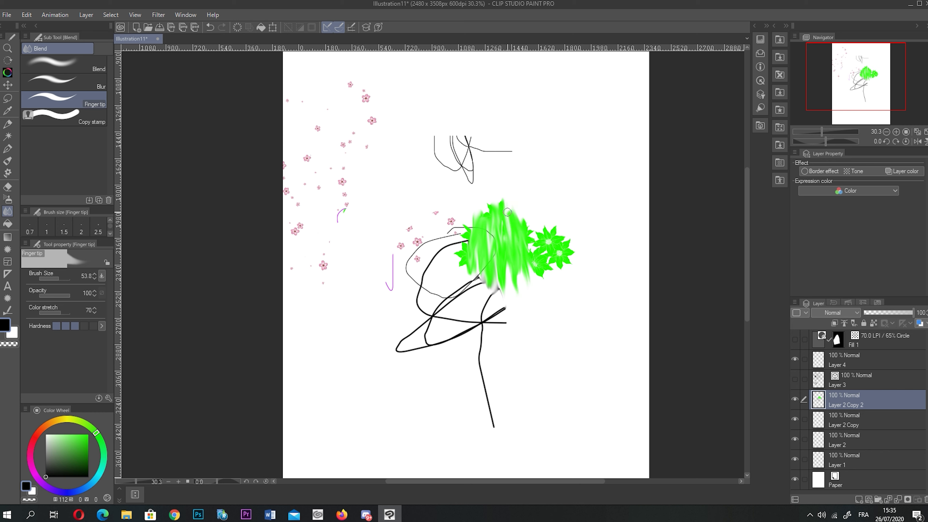
mouse_move(546, 220)
mouse_down()
mouse_move(527, 215)
mouse_move(522, 239)
mouse_up()
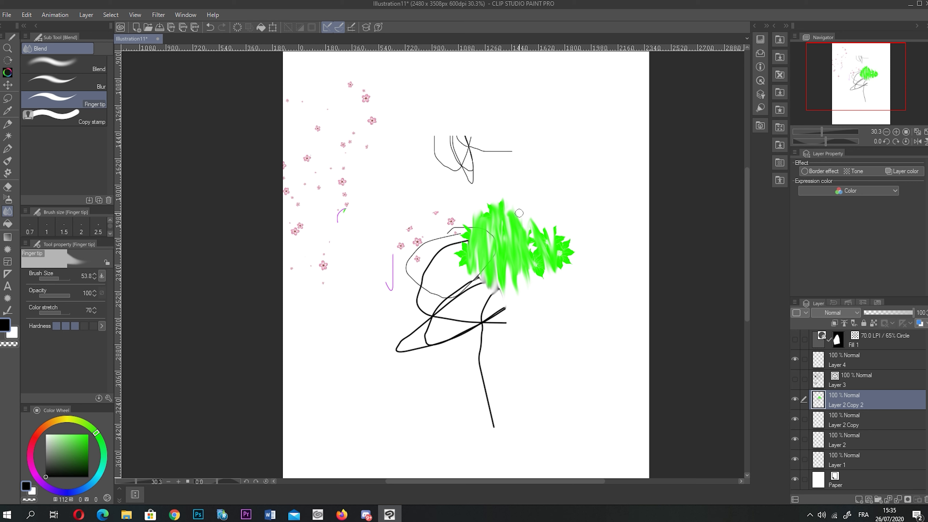
- Soften the green streaks with Blur, then blend the left part of the blob
click(62, 82)
mouse_move(530, 223)
mouse_down()
mouse_move(533, 260)
mouse_move(486, 227)
mouse_up()
click(62, 64)
drag(508, 256, 472, 236)
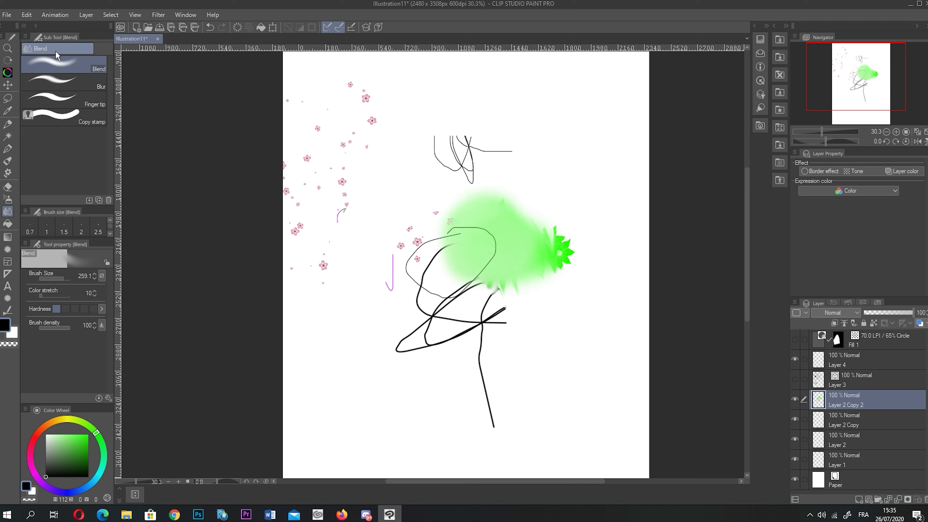
click(85, 102)
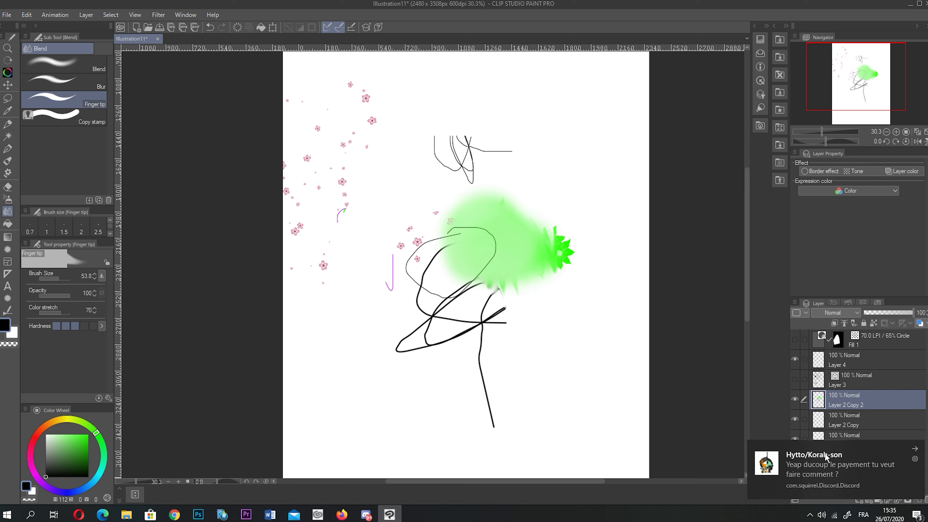
click(52, 117)
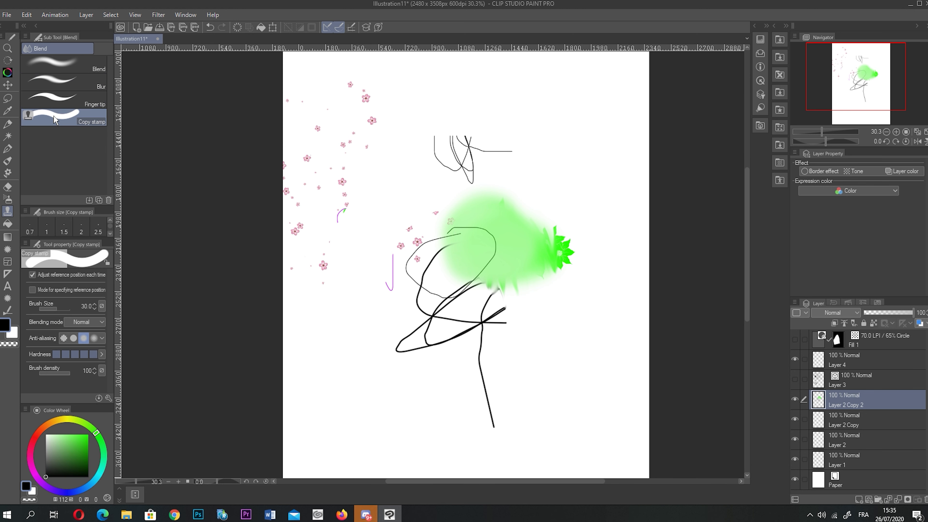
- Stamp pale green strokes above the green flower with the Copy stamp
click(434, 203)
click(534, 189)
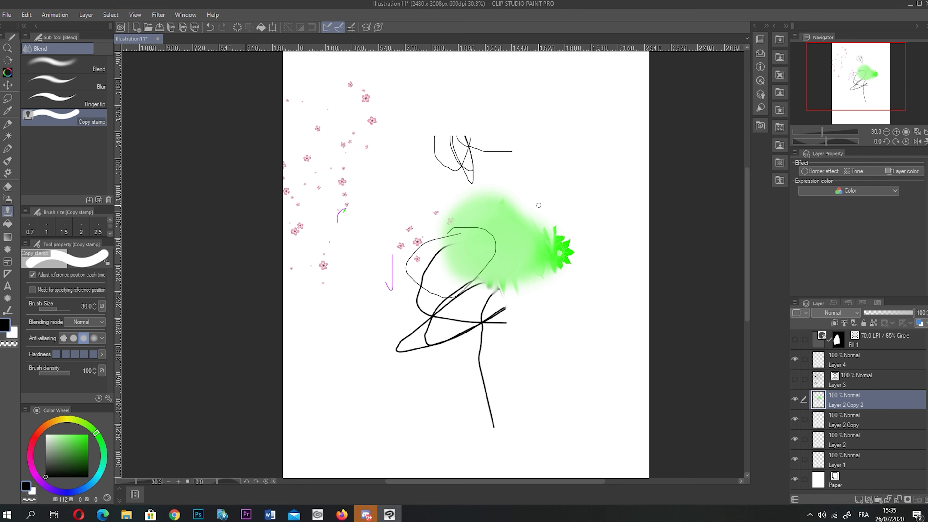
mouse_move(527, 199)
mouse_down()
mouse_move(537, 179)
mouse_move(564, 223)
mouse_move(537, 183)
mouse_move(550, 222)
mouse_up()
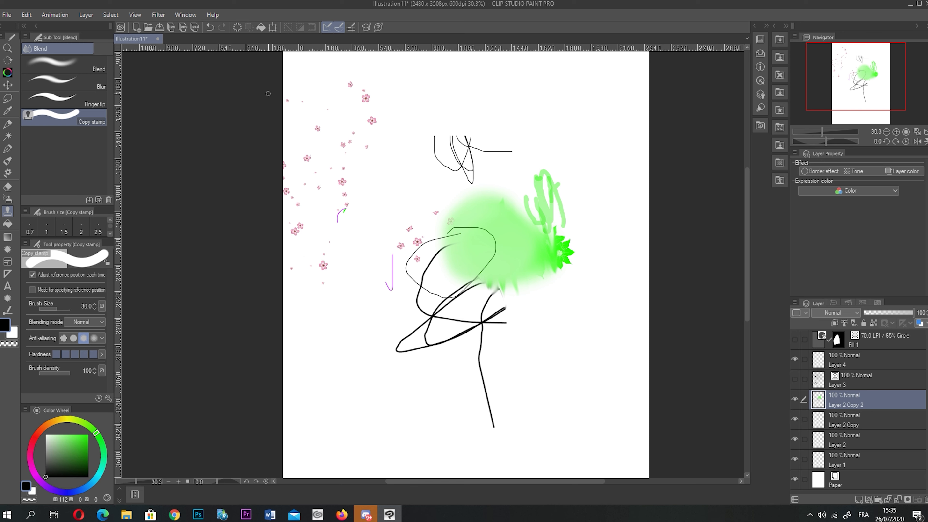
- Try black fills around the drawing, undoing each fill and a layer merge
click(7, 223)
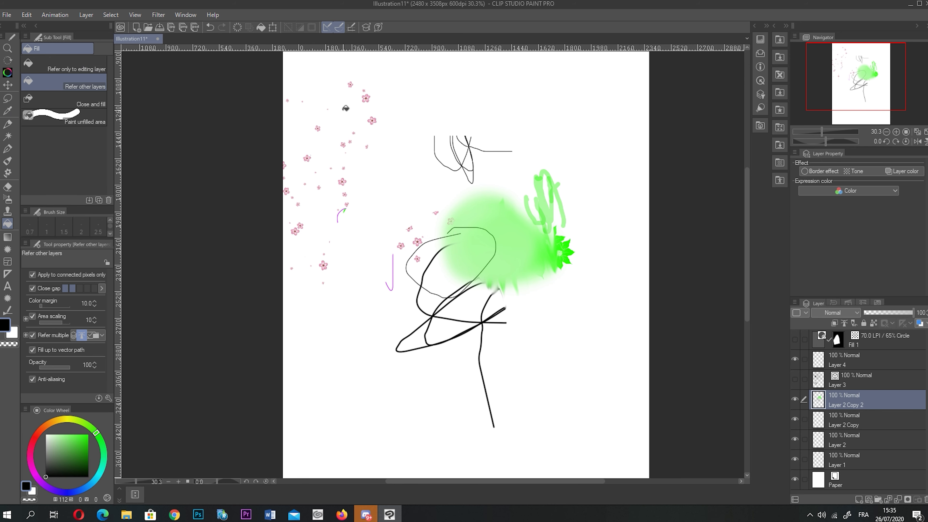
click(364, 293)
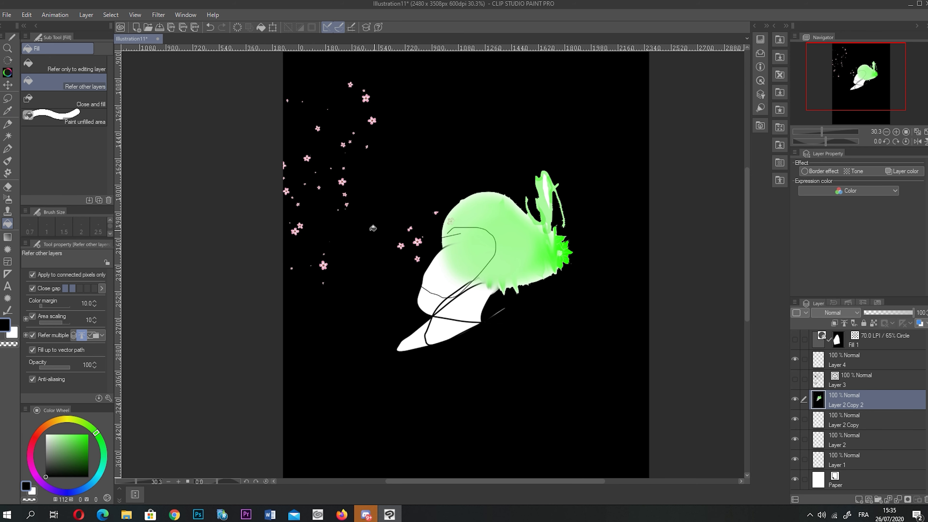
key(ctrl+e)
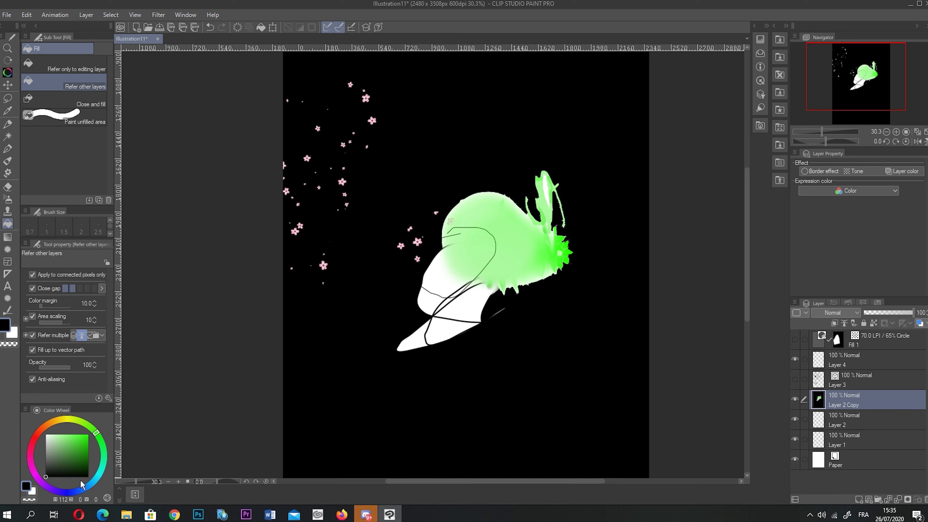
key(ctrl+z)
key(ctrl+z)
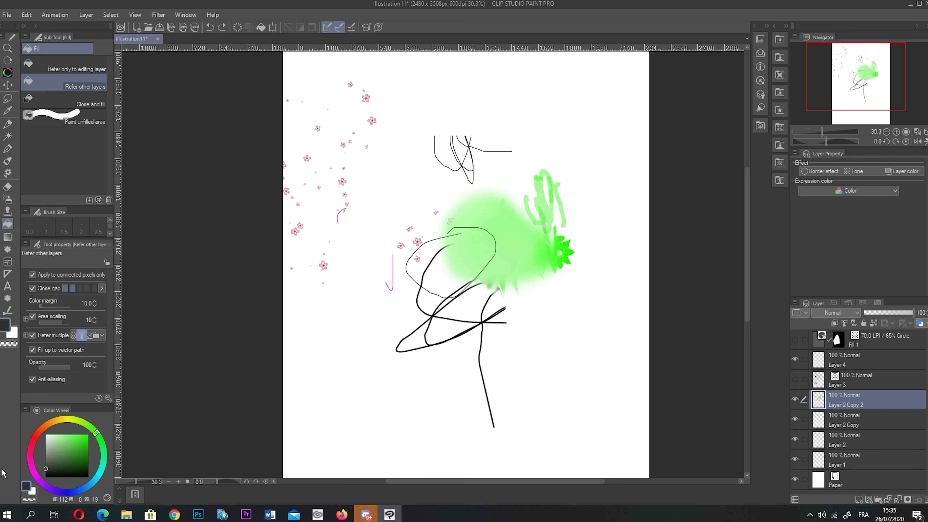
click(227, 277)
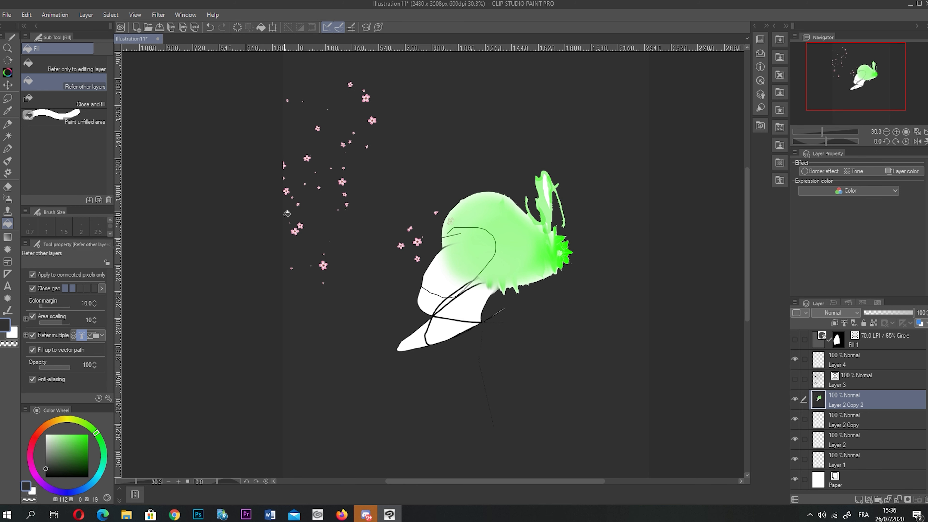
key(ctrl+z)
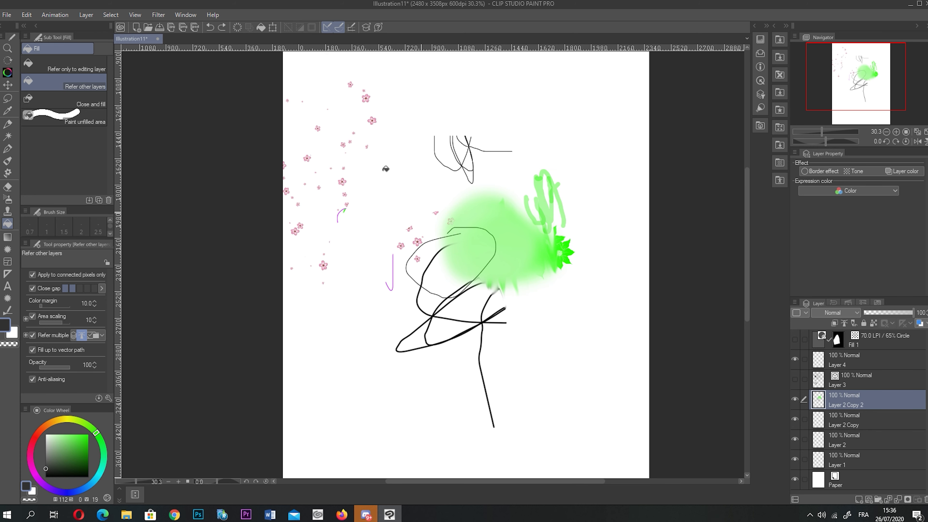
click(532, 237)
key(ctrl+z)
- Lay a vertical gradient down the strip and choose the Sunset gradient preset
click(7, 237)
scroll(320, 166, down, 1)
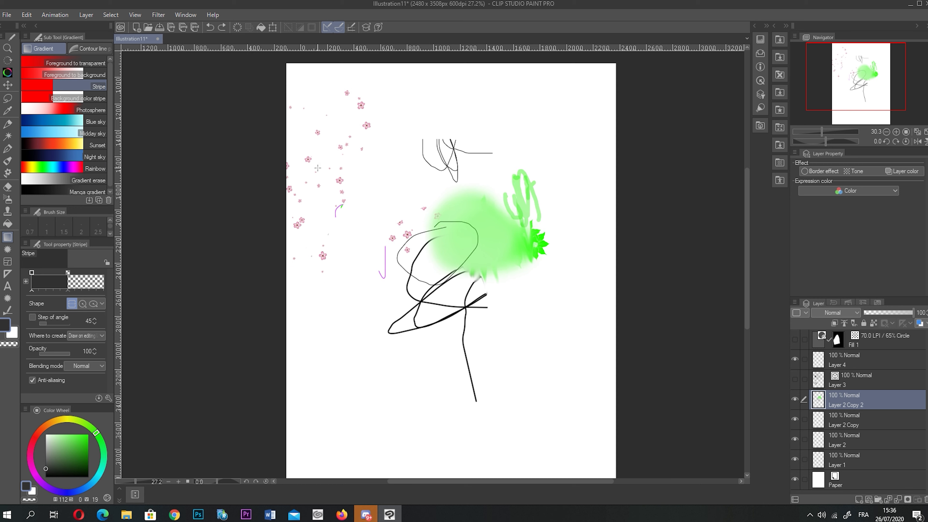
drag(467, 148, 454, 323)
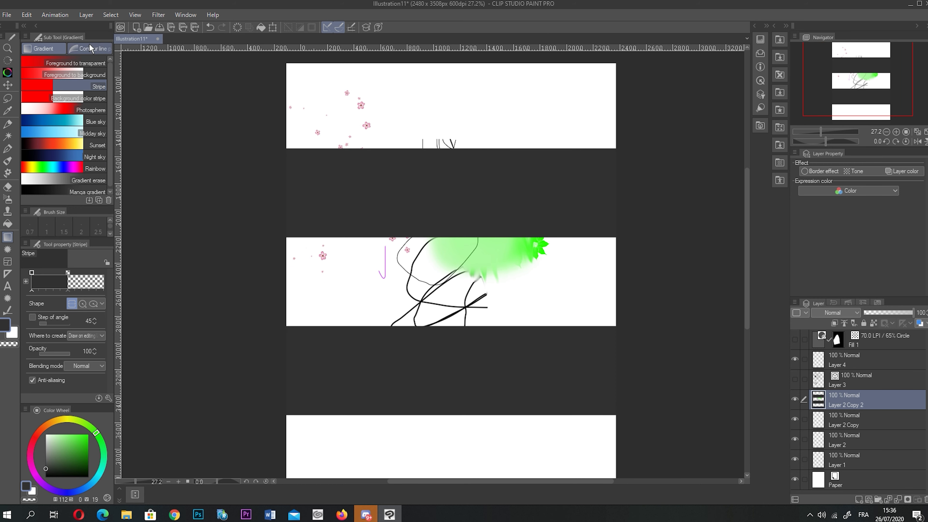
click(95, 145)
- Fill the top strip pink and the middle strip grey and dark with Contour line gradients
click(90, 48)
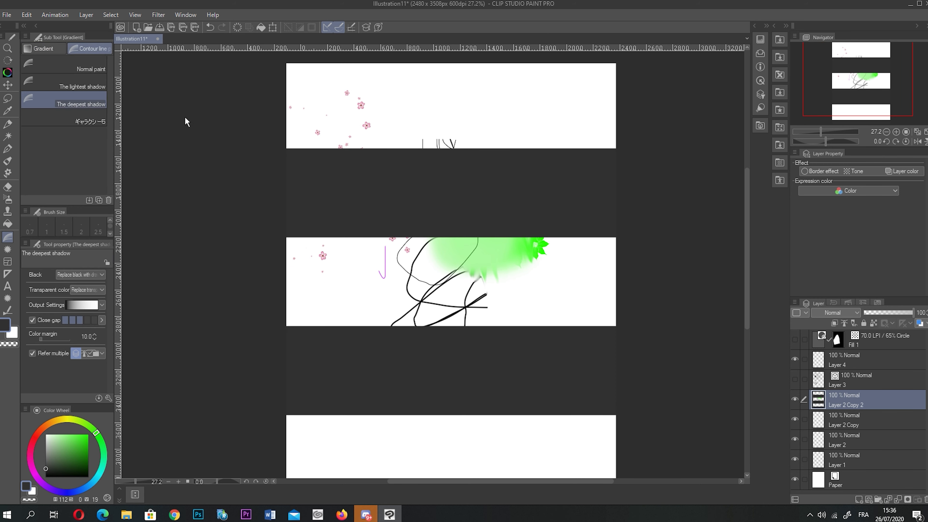
click(106, 99)
click(410, 110)
click(90, 85)
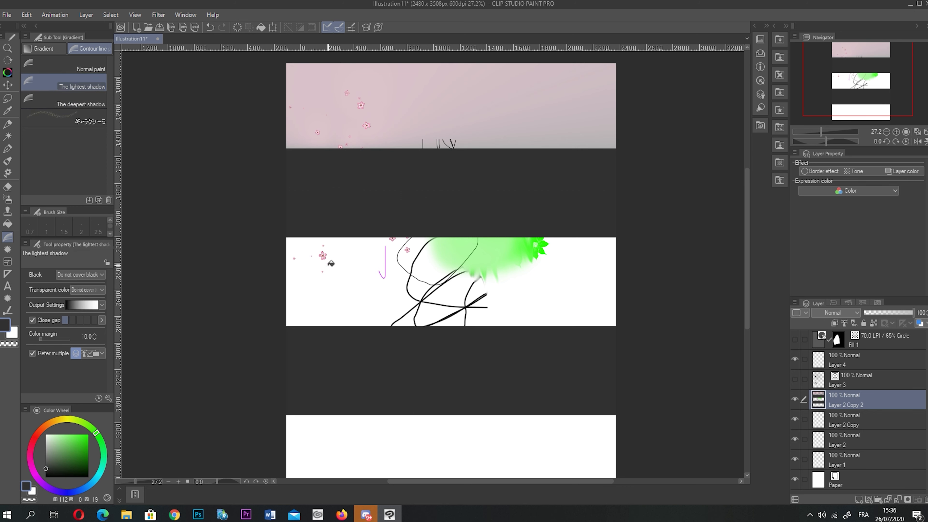
click(381, 281)
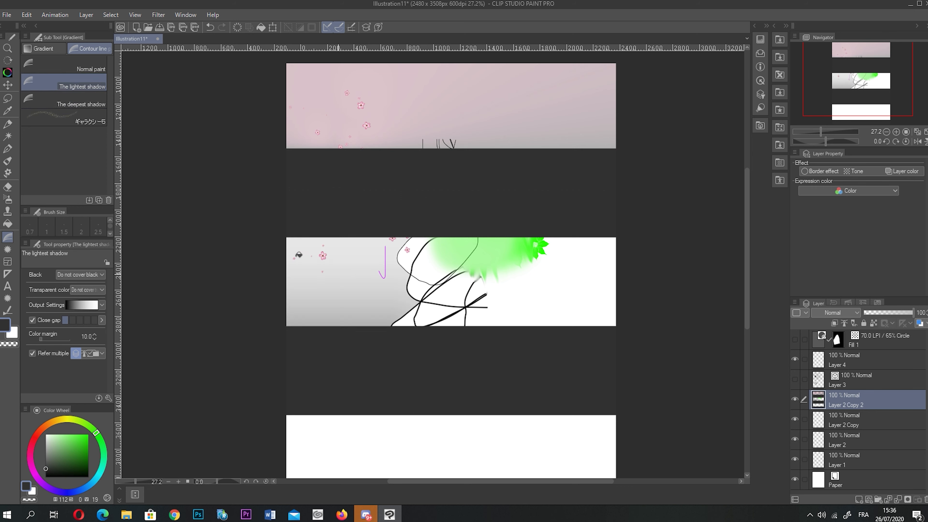
click(563, 309)
click(65, 67)
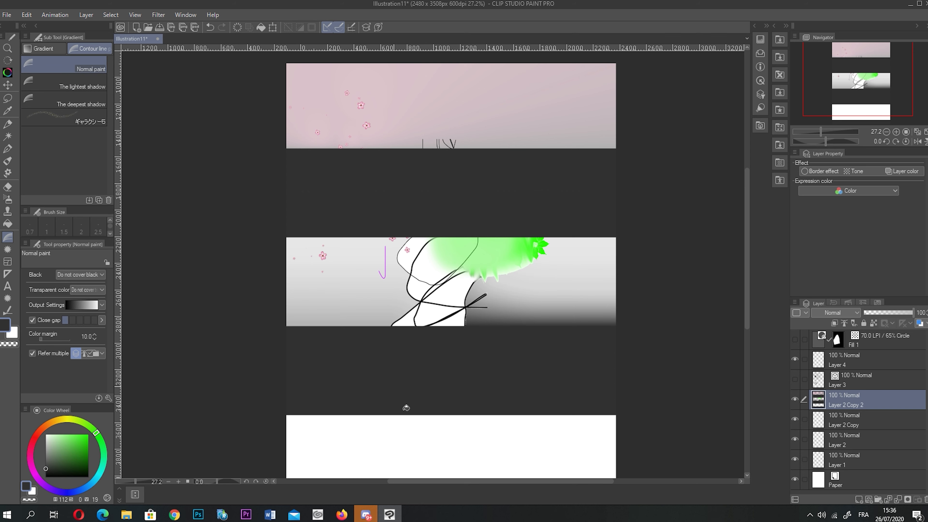
- Fill the bottom strip with a grey contour gradient
click(345, 341)
scroll(408, 435, down, 2)
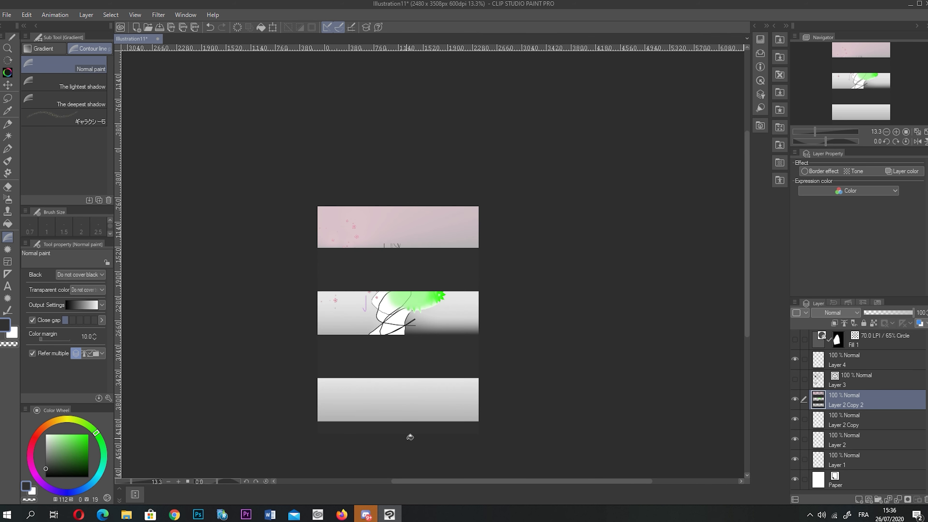
scroll(296, 364, up, 1)
- Place a Saturated line burst over the middle of the page
click(8, 249)
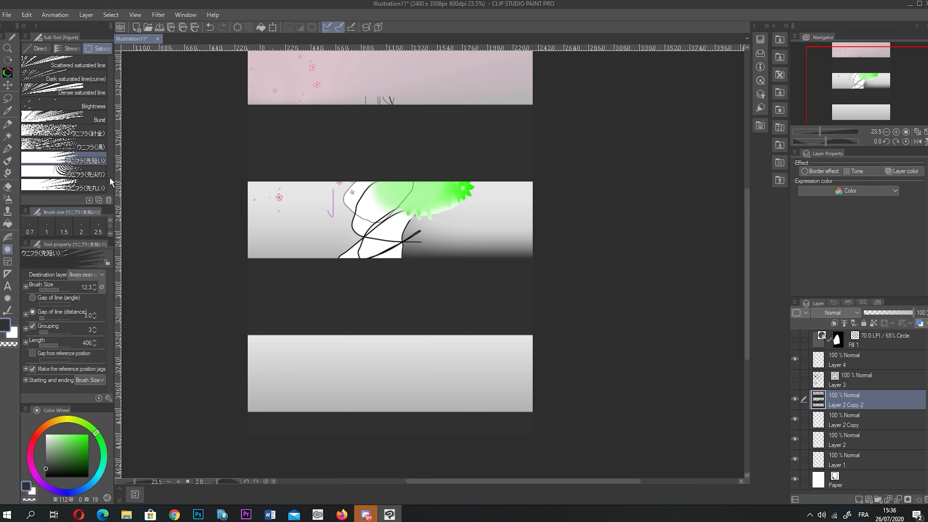
click(67, 48)
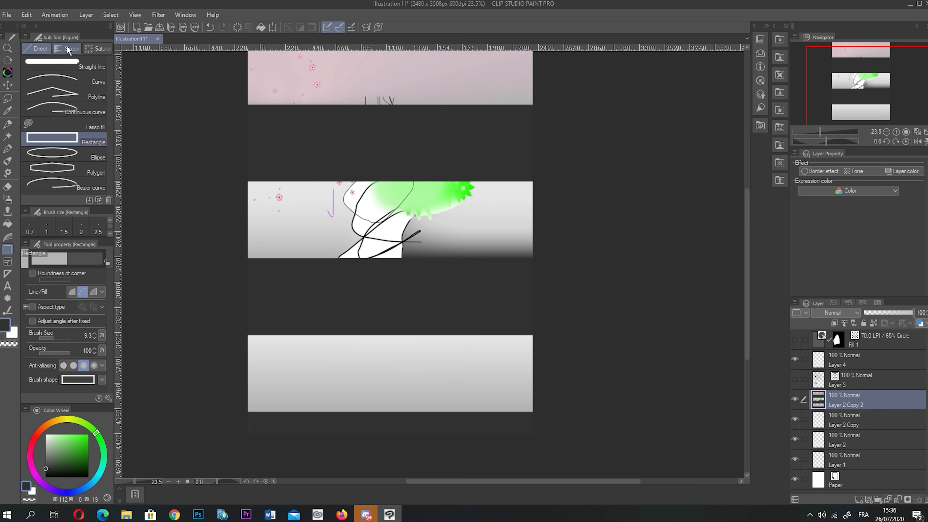
click(55, 81)
click(97, 49)
mouse_move(341, 167)
mouse_down()
mouse_move(393, 199)
mouse_move(424, 278)
mouse_up()
scroll(366, 256, down, 2)
- Draw a small top-left panel frame and a large frame over the lower page
click(7, 261)
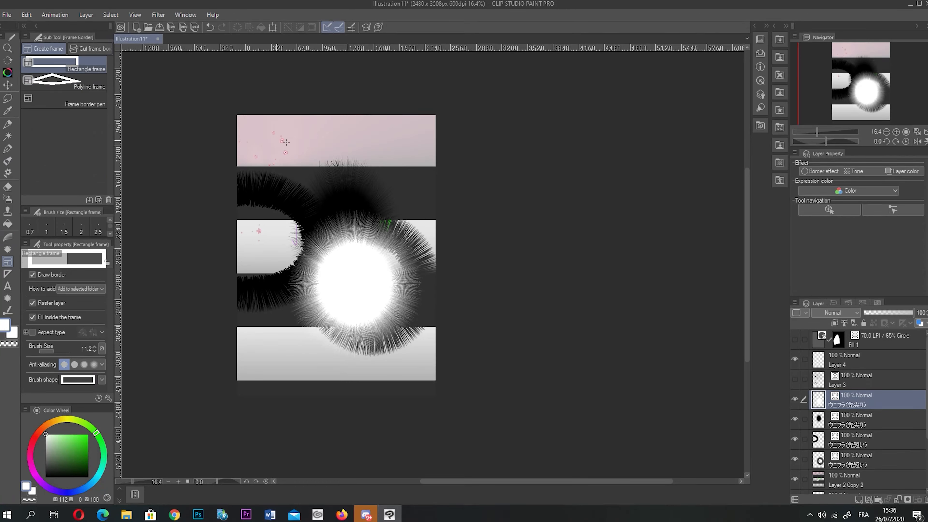
drag(251, 120, 322, 227)
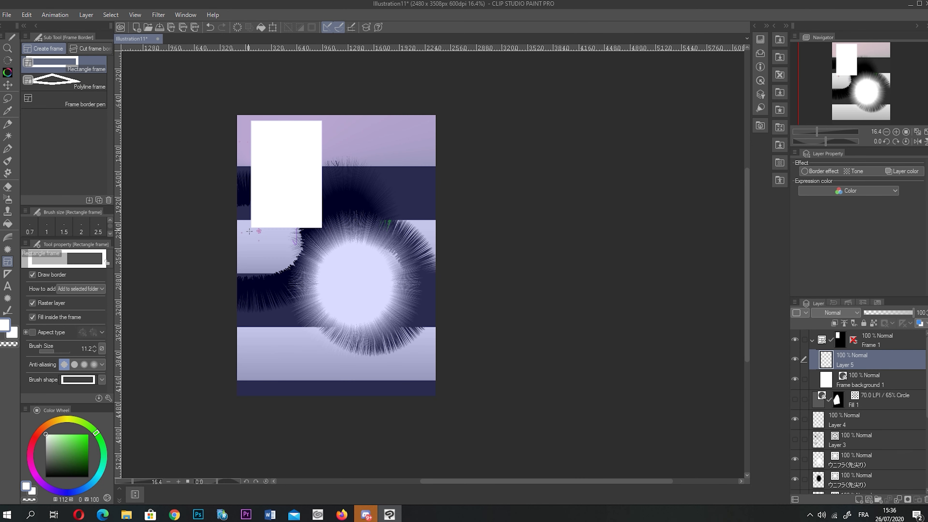
drag(250, 235, 421, 385)
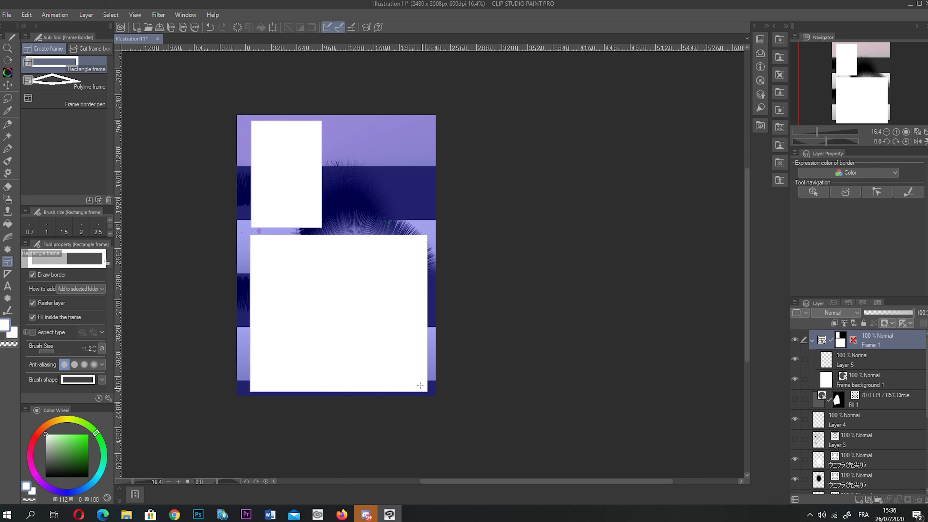
- Split the panels with three diagonal cuts, then start a perspective guide line
click(90, 48)
drag(234, 228, 327, 164)
drag(243, 360, 378, 231)
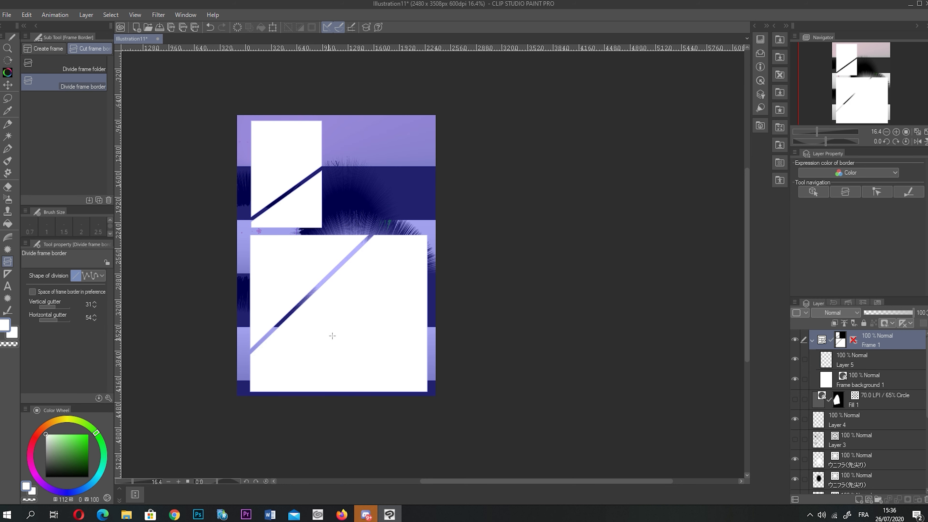
drag(325, 279, 429, 360)
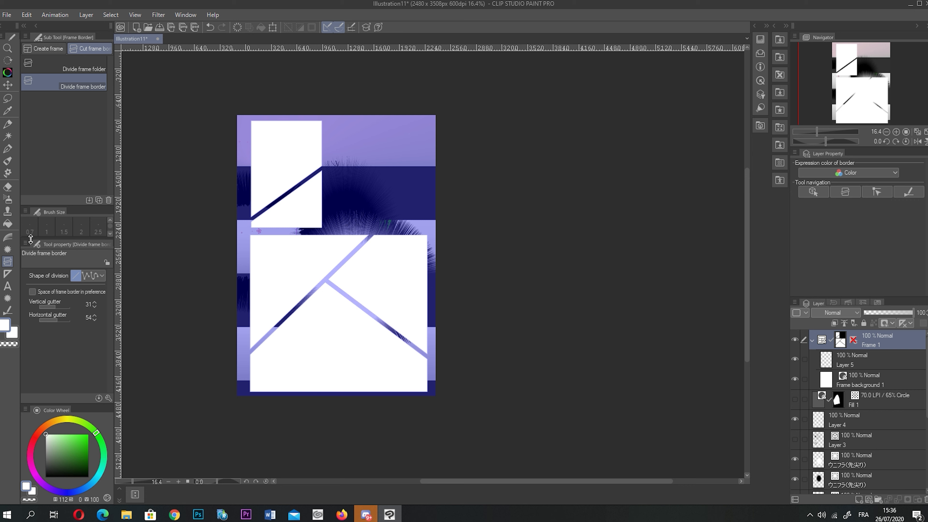
click(7, 273)
drag(293, 130, 316, 301)
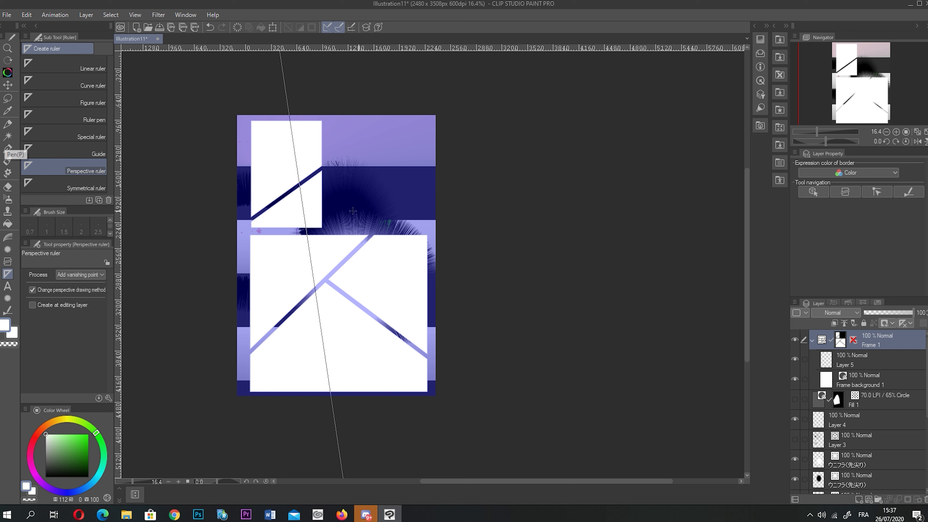
- Complete the perspective ruler's vanishing point and set a black G-pen
drag(291, 229, 369, 270)
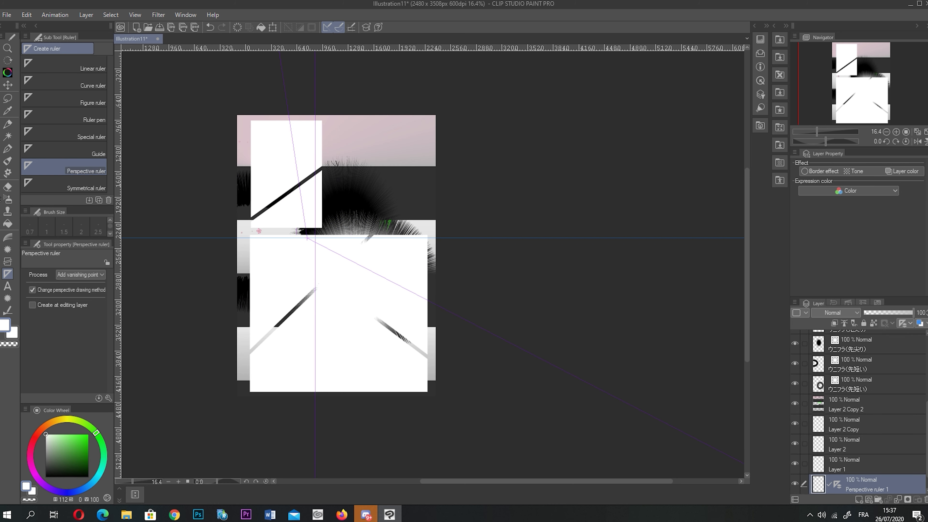
click(8, 148)
click(46, 477)
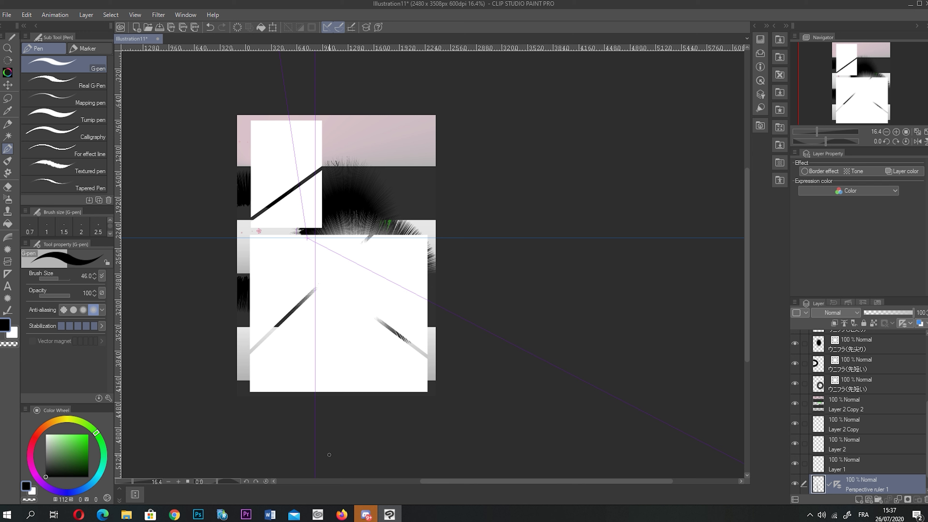
- Add a new blank Layer 6 and hide the perspective ruler's guides
click(858, 500)
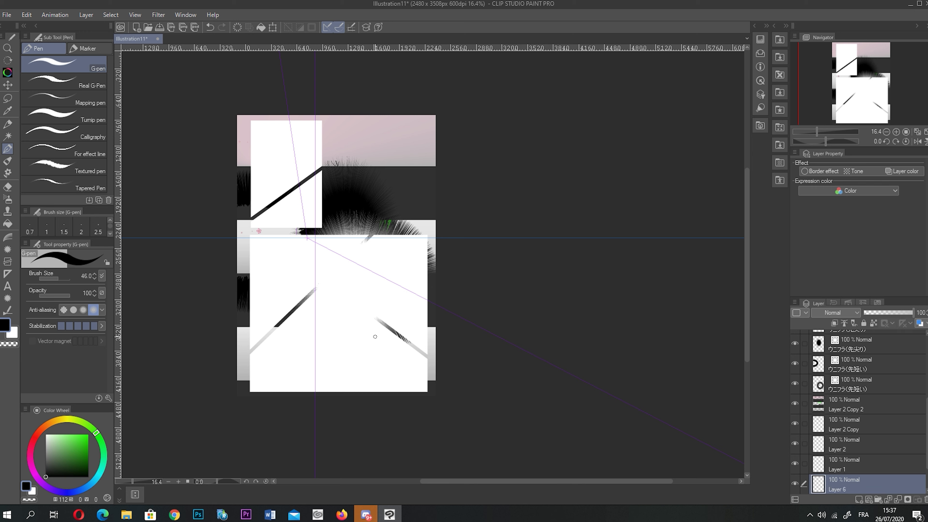
scroll(844, 475, down, 2)
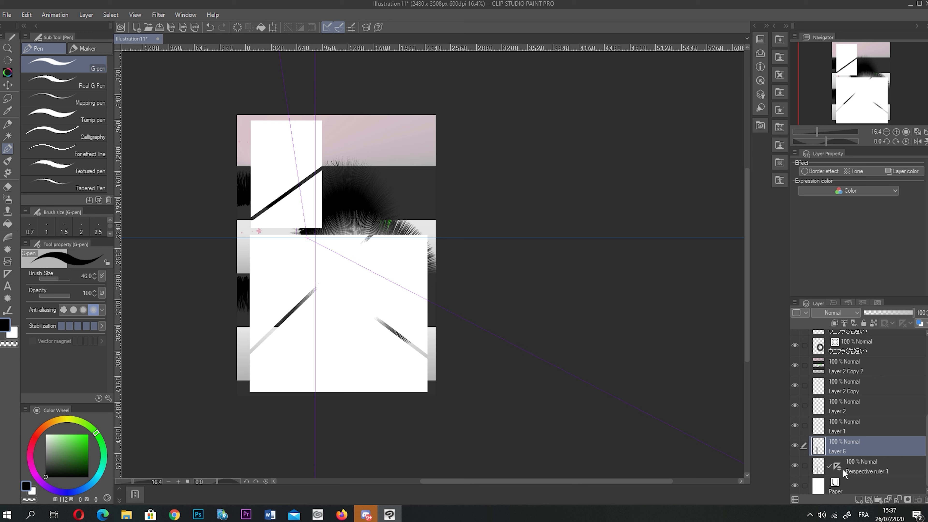
click(836, 469)
click(861, 451)
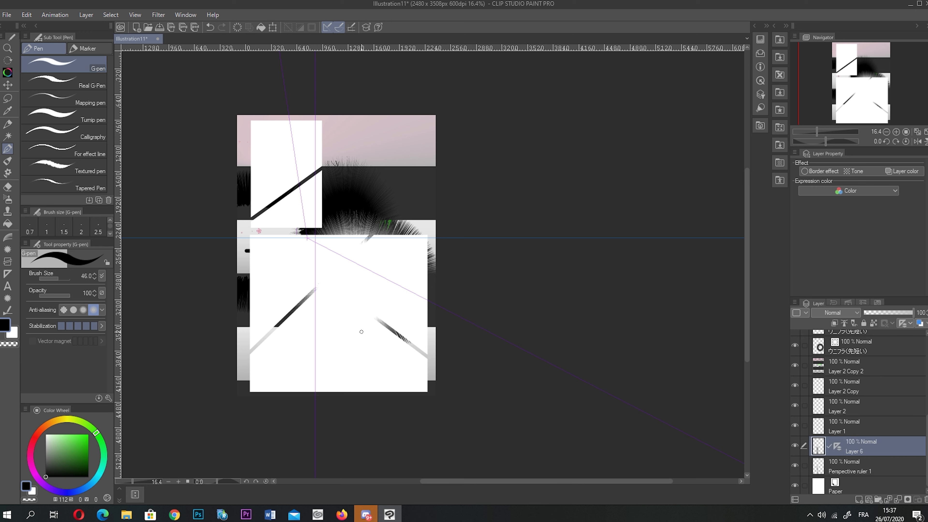
click(795, 445)
scroll(840, 439, up, 3)
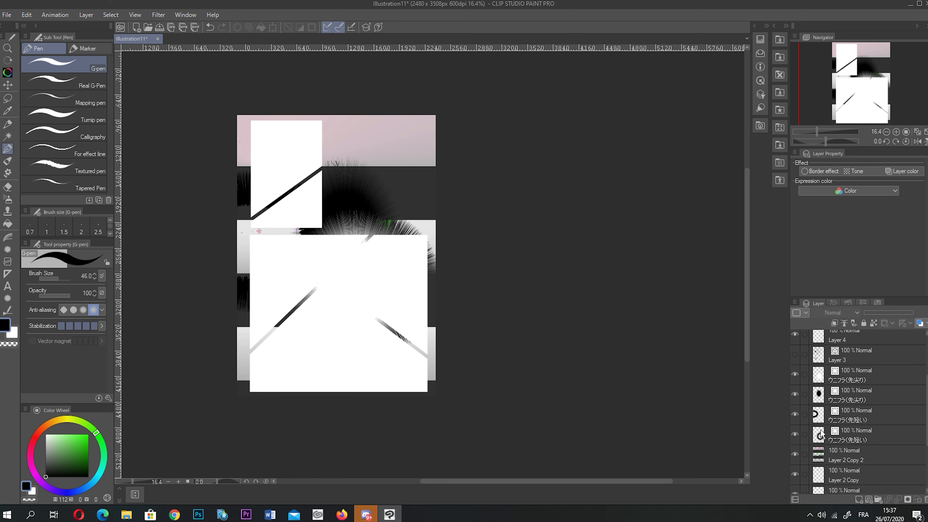
- Create a new blank canvas
click(6, 14)
key(Escape)
click(473, 122)
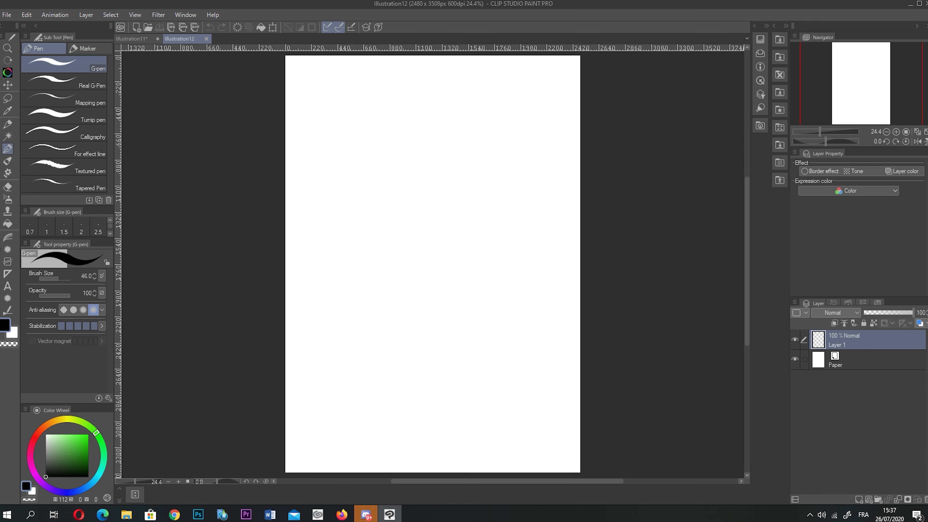
- Add a perspective ruler with its vanishing point near the page centre
click(7, 274)
drag(425, 128, 437, 308)
drag(457, 230, 621, 289)
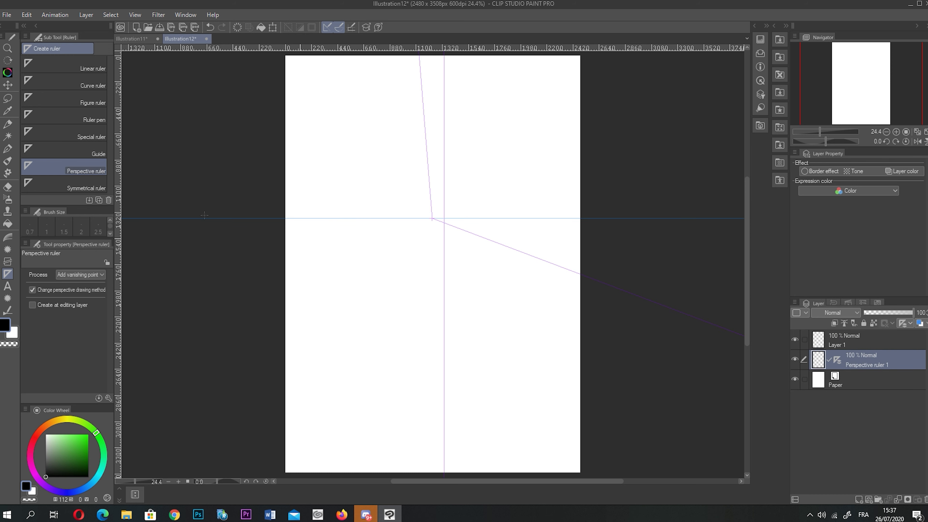
- Set the pen size to 21 and draw lines fanning right and down from the vanishing point
click(7, 148)
click(55, 278)
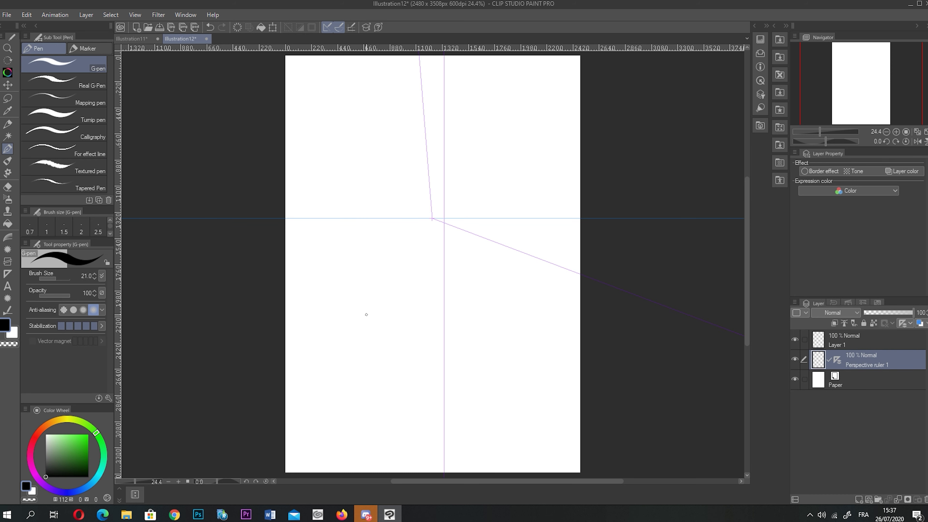
drag(446, 242, 446, 473)
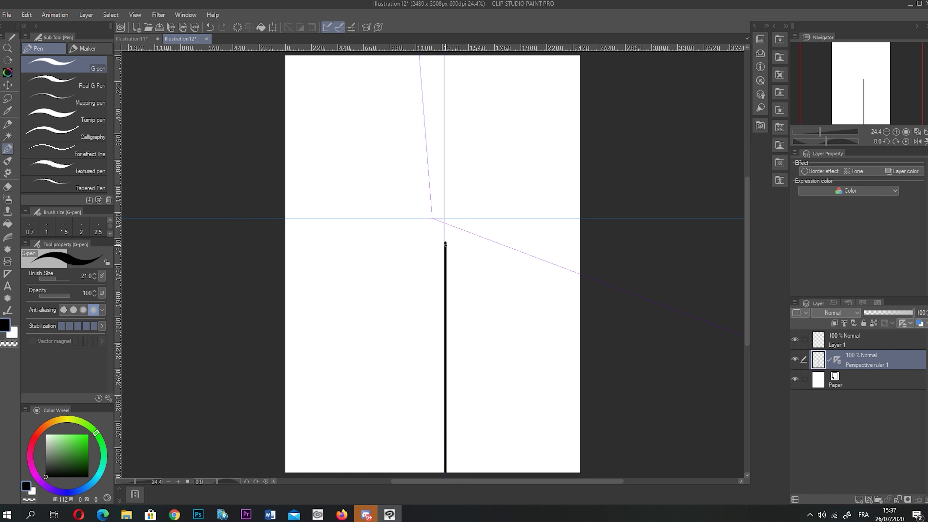
drag(445, 242, 585, 242)
drag(443, 244, 532, 472)
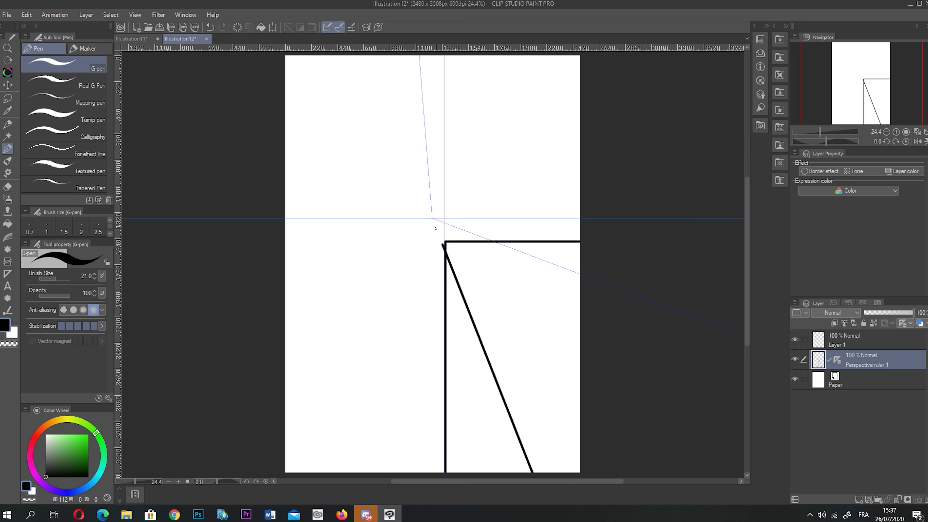
drag(429, 221, 666, 404)
drag(441, 222, 597, 312)
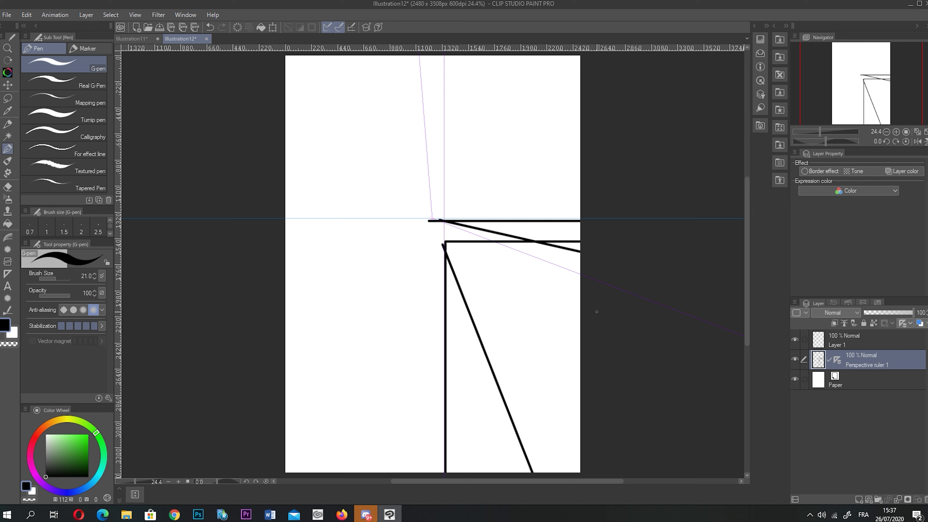
drag(444, 227, 578, 340)
drag(438, 238, 577, 380)
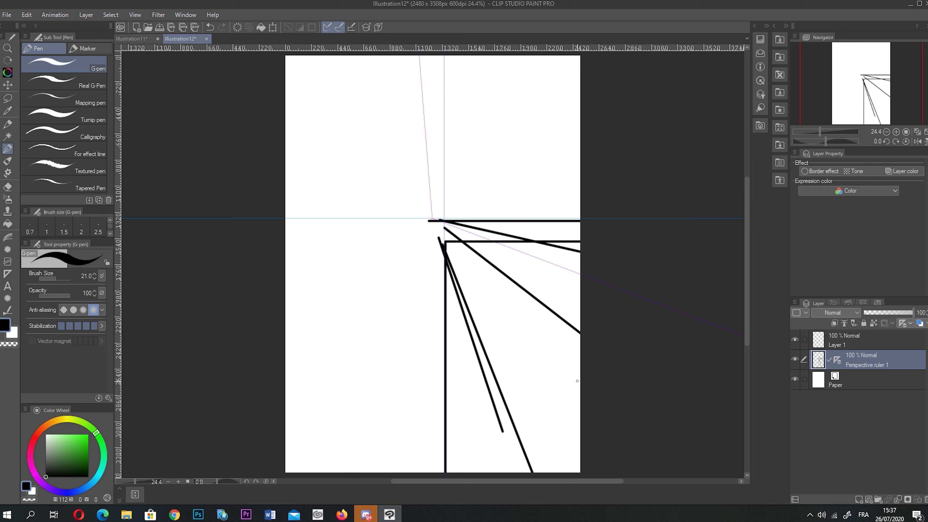
- Draw more lines fanning down and left from the vanishing point
drag(423, 228, 365, 474)
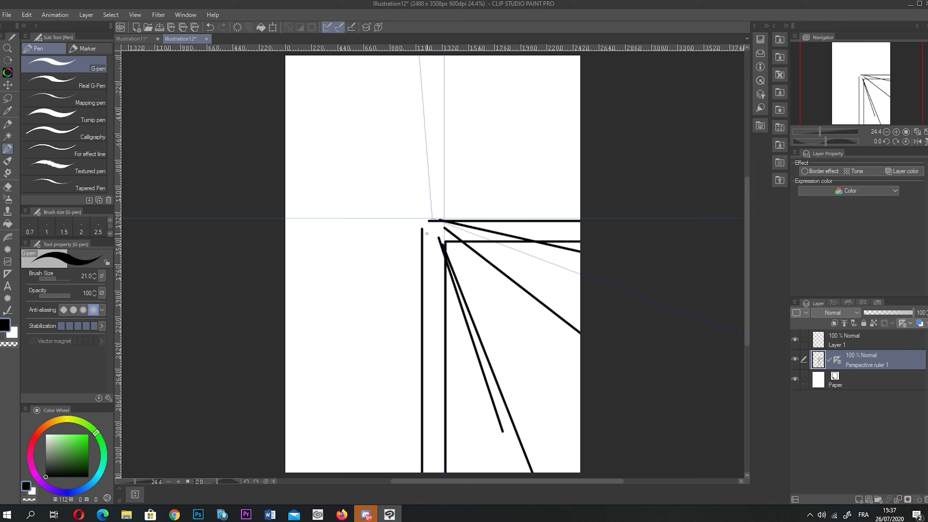
drag(426, 233, 258, 451)
mouse_move(431, 234)
mouse_down()
mouse_move(306, 315)
mouse_move(285, 314)
mouse_up()
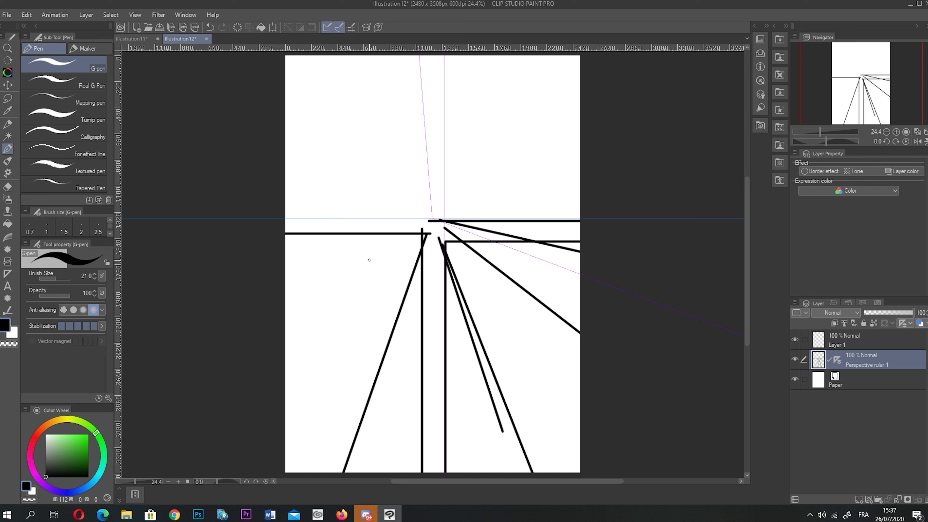
drag(431, 232, 247, 378)
mouse_move(411, 234)
mouse_down()
mouse_move(307, 311)
mouse_move(316, 290)
mouse_up()
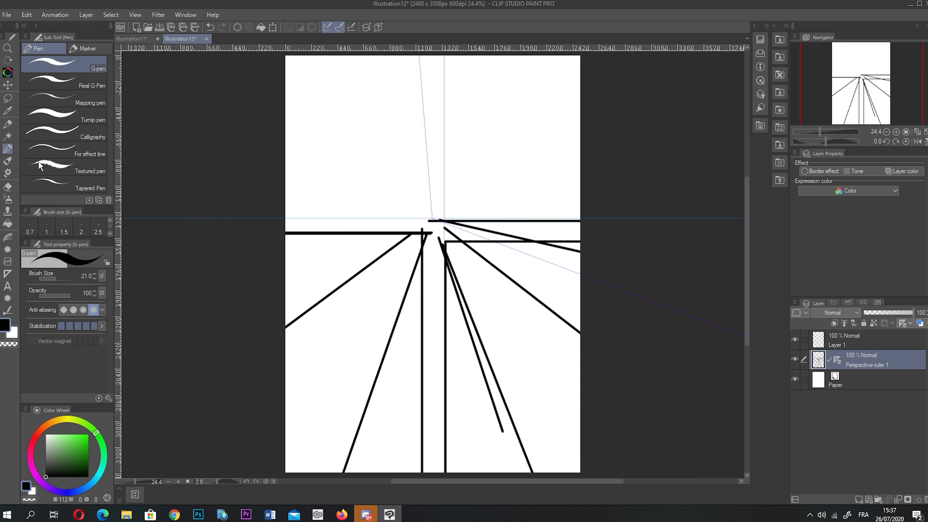
click(8, 136)
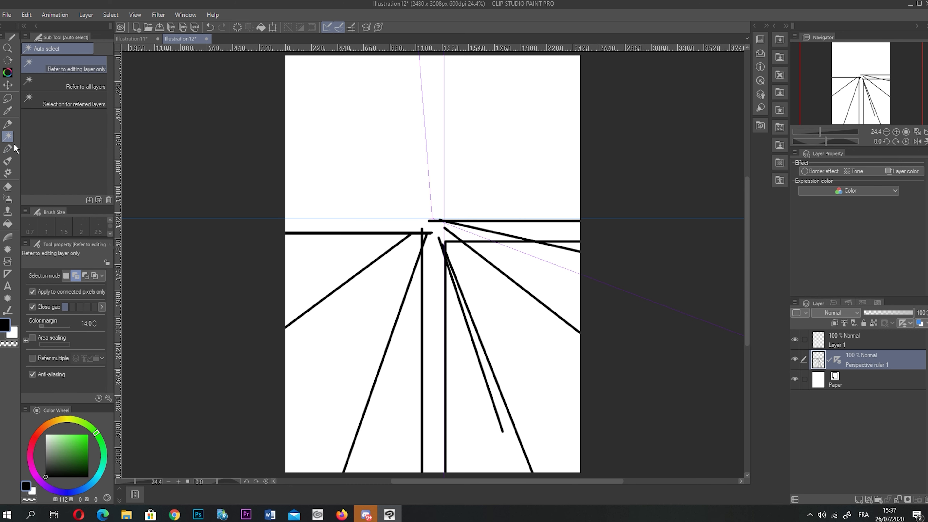
- Hide the perspective ruler layer so its guide lines disappear
click(14, 147)
click(794, 359)
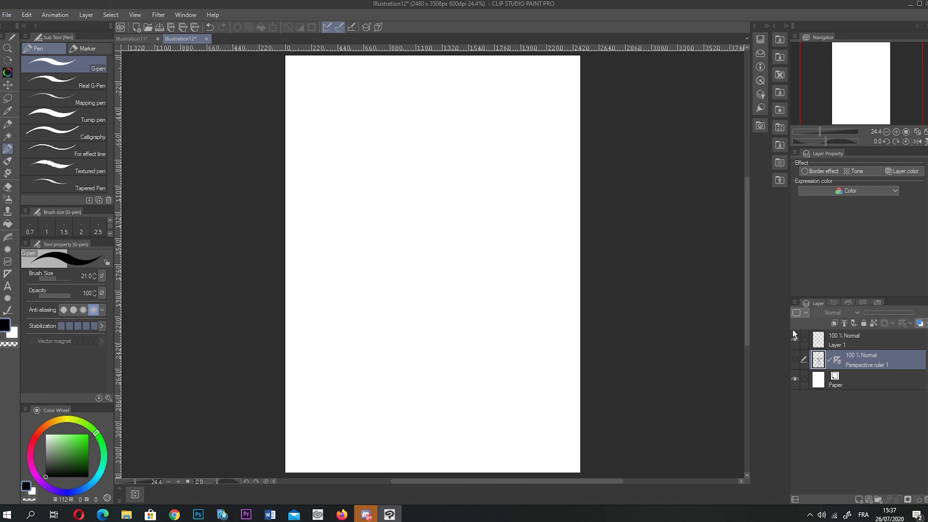
click(8, 275)
click(8, 286)
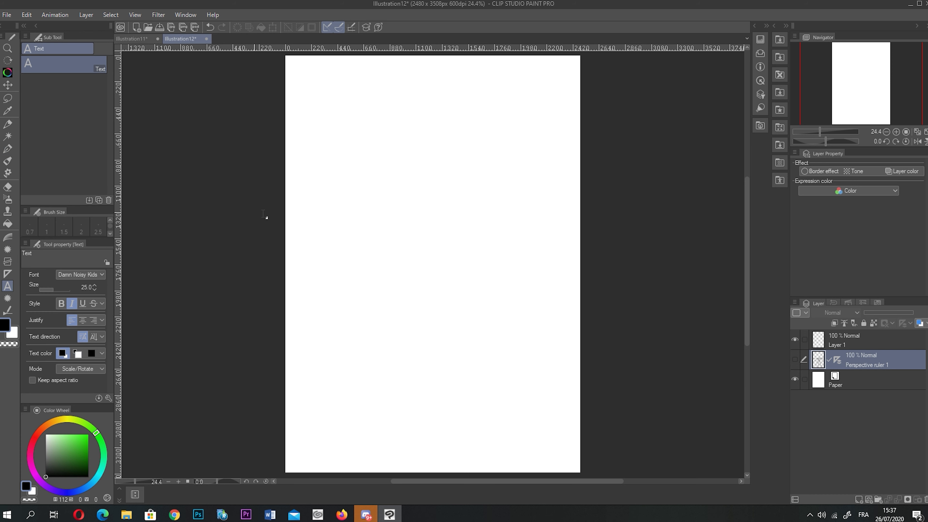
click(78, 274)
click(74, 289)
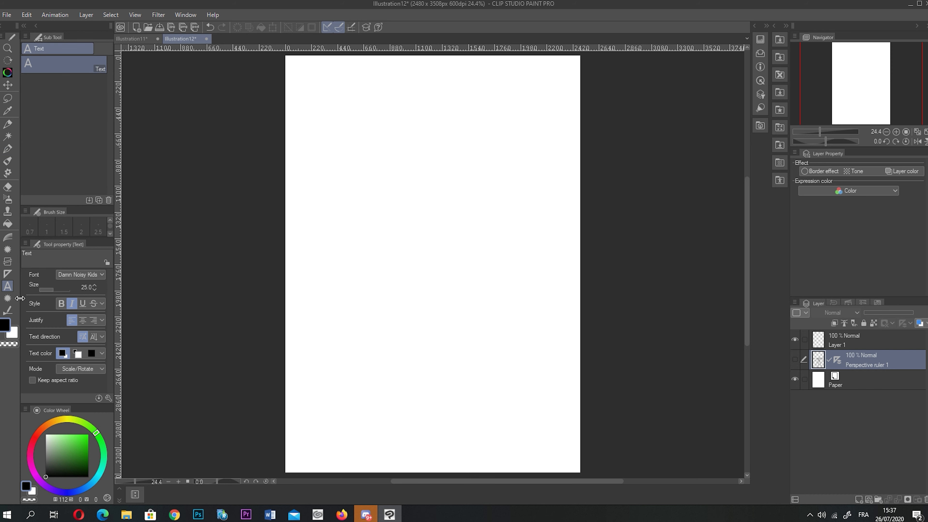
- Draw a Sea urchin flash, a Flash pattern and a plain Flash across the page
click(7, 298)
click(54, 65)
click(85, 48)
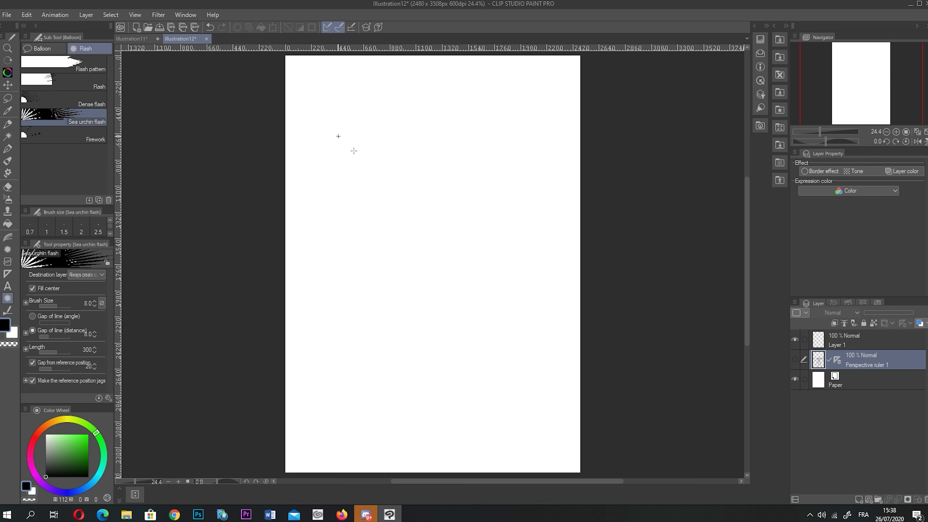
drag(353, 150, 535, 257)
click(64, 64)
drag(349, 308, 548, 380)
click(55, 82)
drag(300, 253, 486, 332)
click(7, 310)
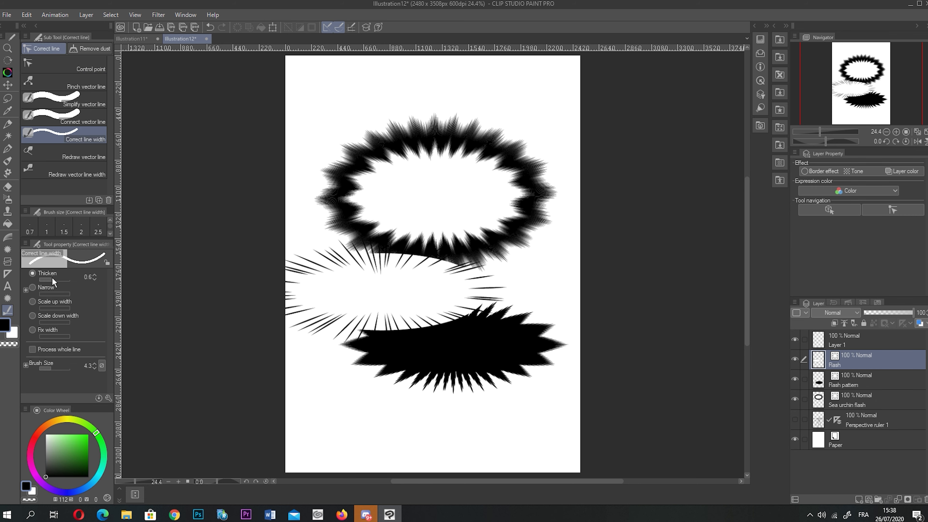
click(87, 60)
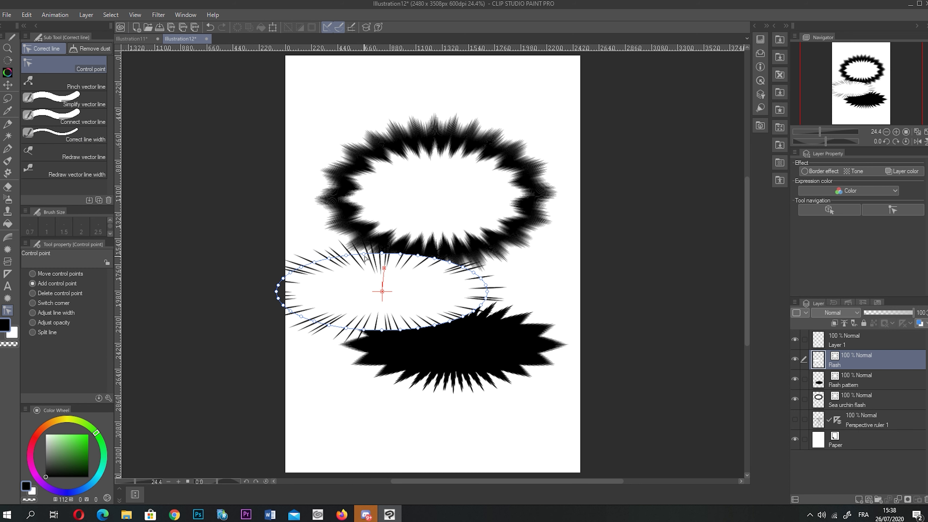
- Drag the flash's control points out into long spikes up-left, up and right
drag(330, 257, 294, 203)
drag(382, 254, 394, 133)
drag(487, 292, 640, 293)
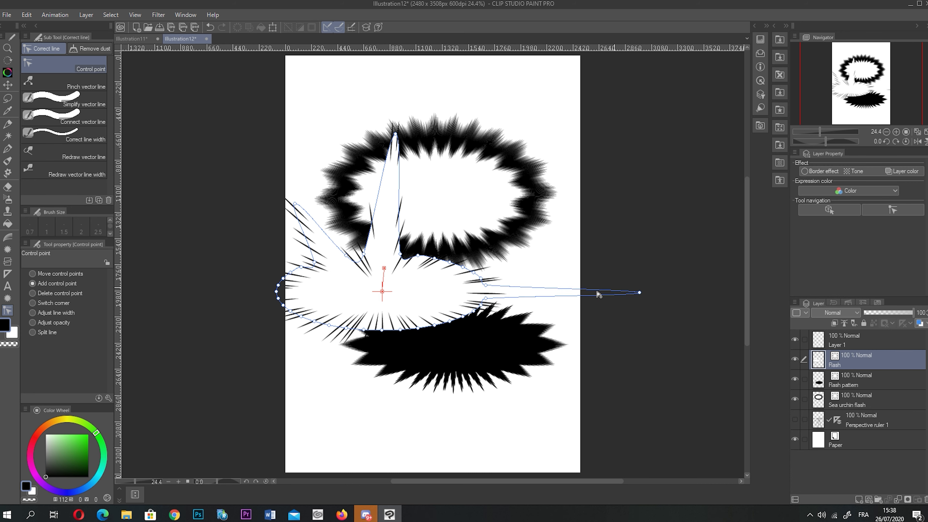
- Add a new empty layer, Layer 2, above the Flash layer
click(83, 115)
click(80, 103)
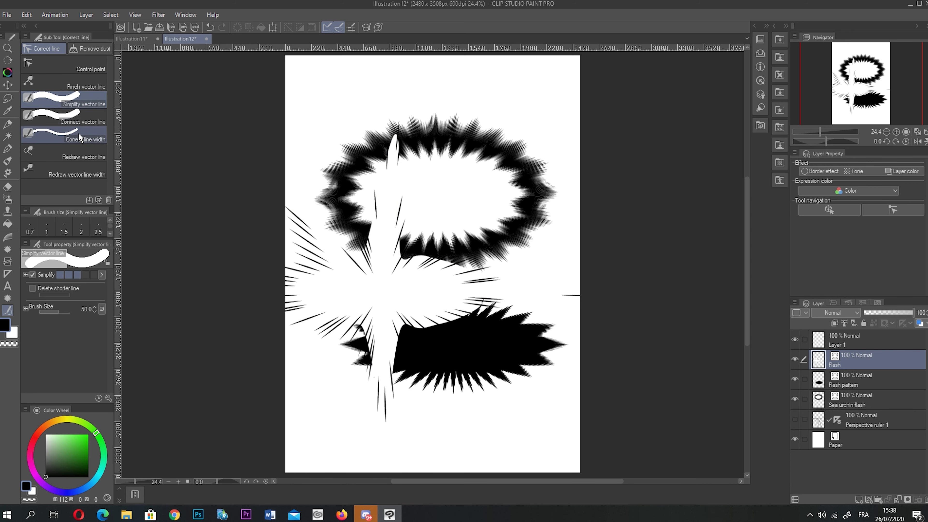
click(96, 116)
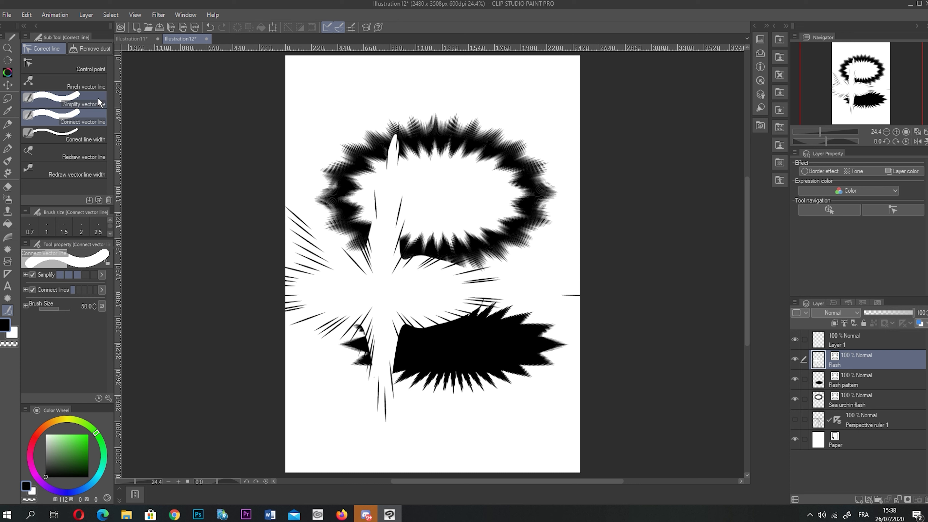
click(83, 137)
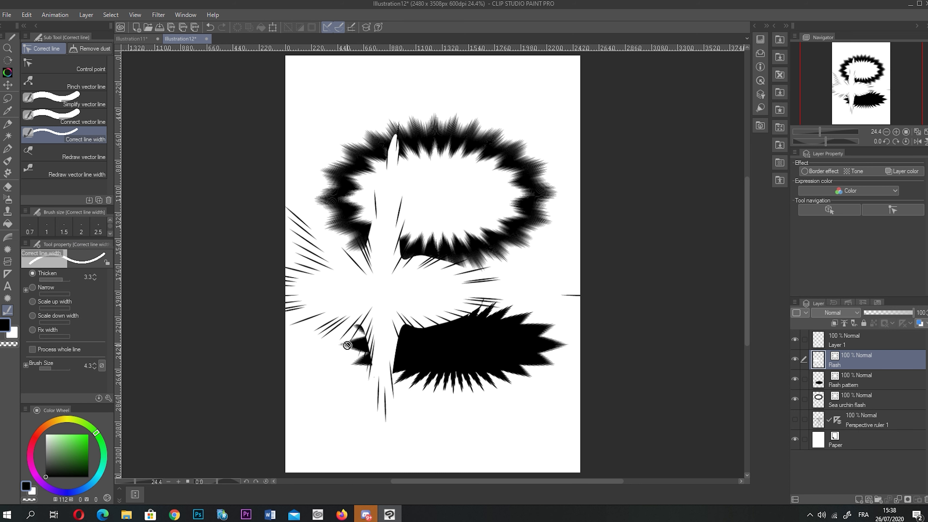
click(869, 499)
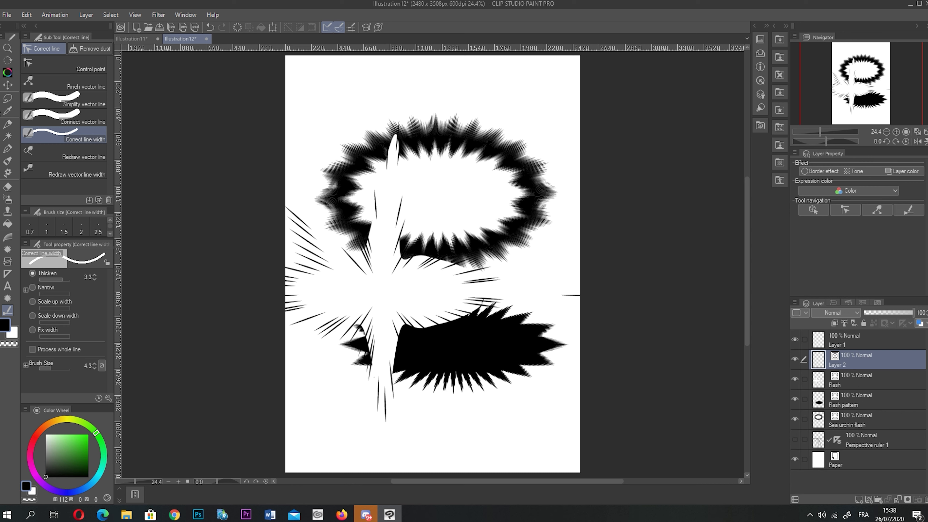
- Draw a long line across the page top and thicken it with a 39.3 width brush
click(6, 153)
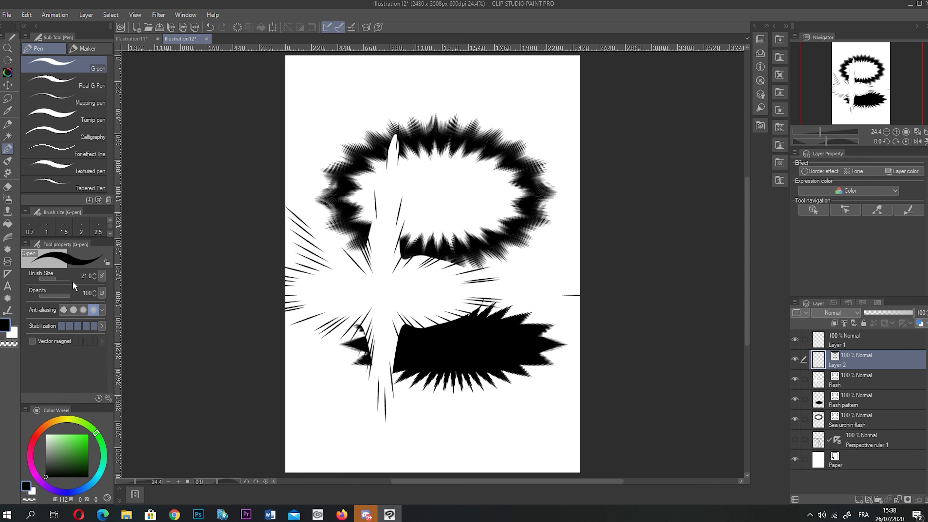
drag(332, 103, 561, 83)
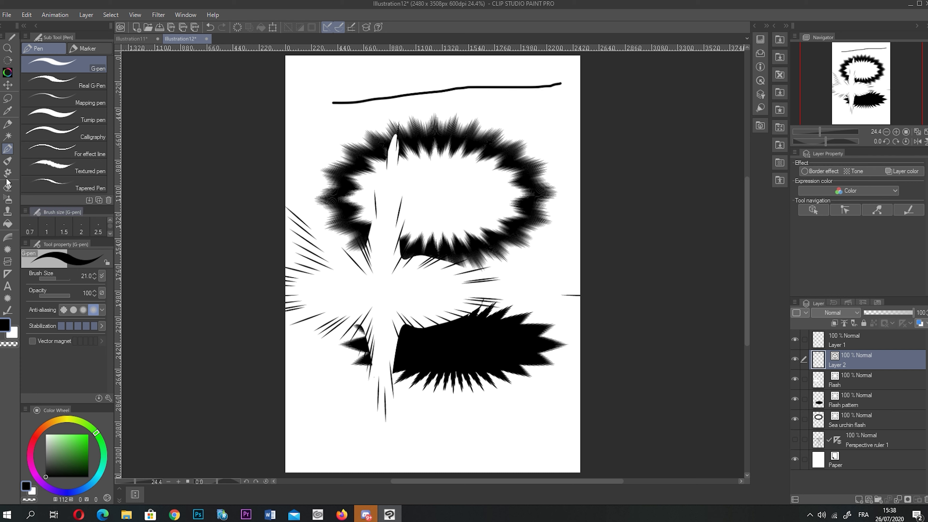
click(7, 310)
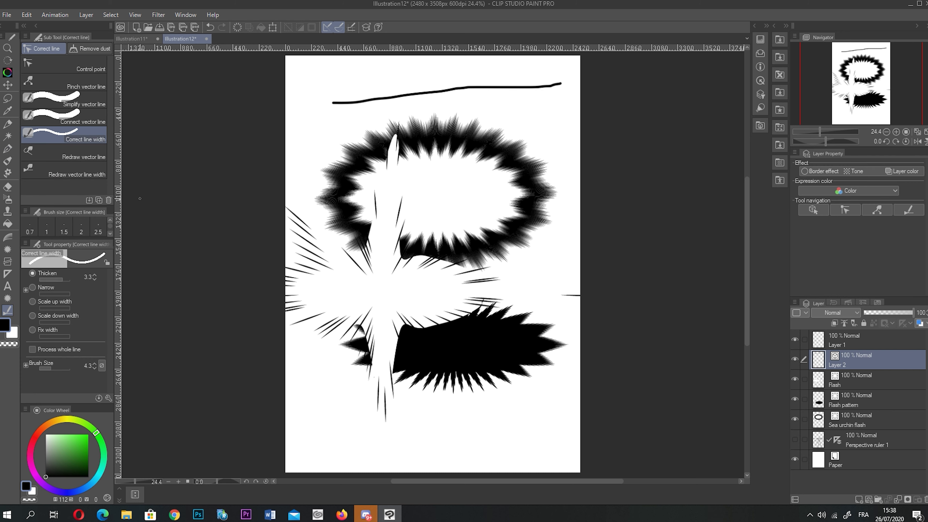
click(57, 365)
mouse_move(362, 104)
mouse_down()
mouse_move(340, 103)
mouse_move(367, 102)
mouse_up()
mouse_move(472, 89)
mouse_down()
mouse_move(367, 105)
mouse_move(342, 98)
mouse_move(409, 93)
mouse_up()
- Scale up the line's width, then fix it to a thin 5.0 width
click(28, 284)
click(33, 302)
mouse_move(346, 101)
mouse_down()
mouse_move(362, 109)
mouse_move(417, 92)
mouse_move(390, 95)
mouse_move(561, 84)
mouse_move(307, 97)
mouse_move(585, 97)
mouse_up()
click(32, 329)
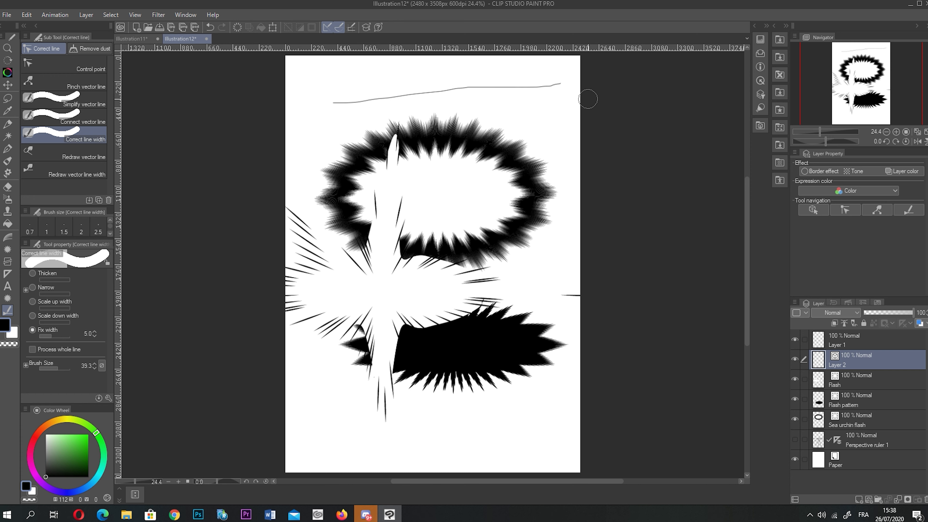
click(81, 153)
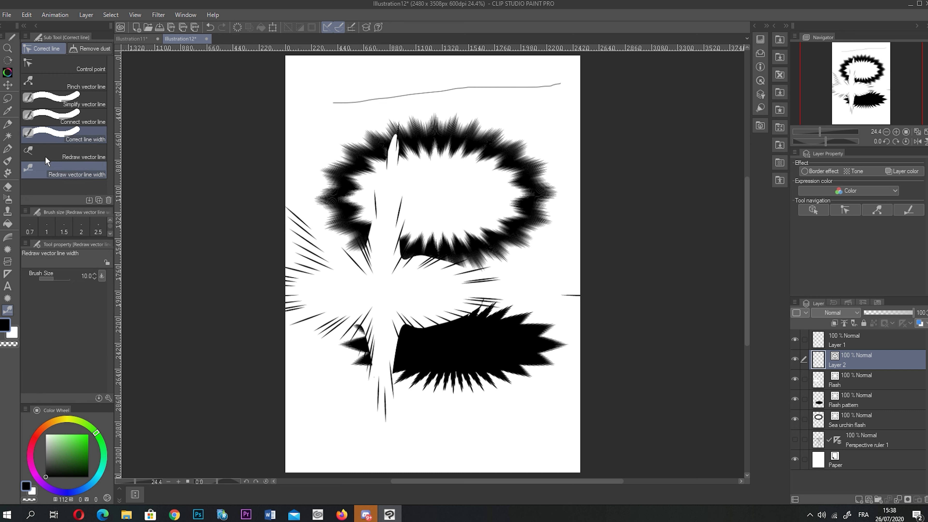
click(73, 49)
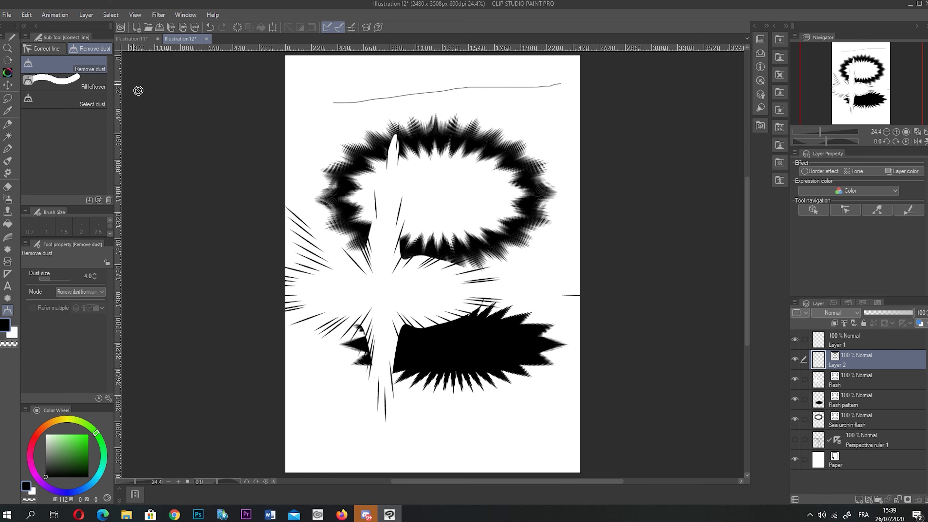
click(36, 47)
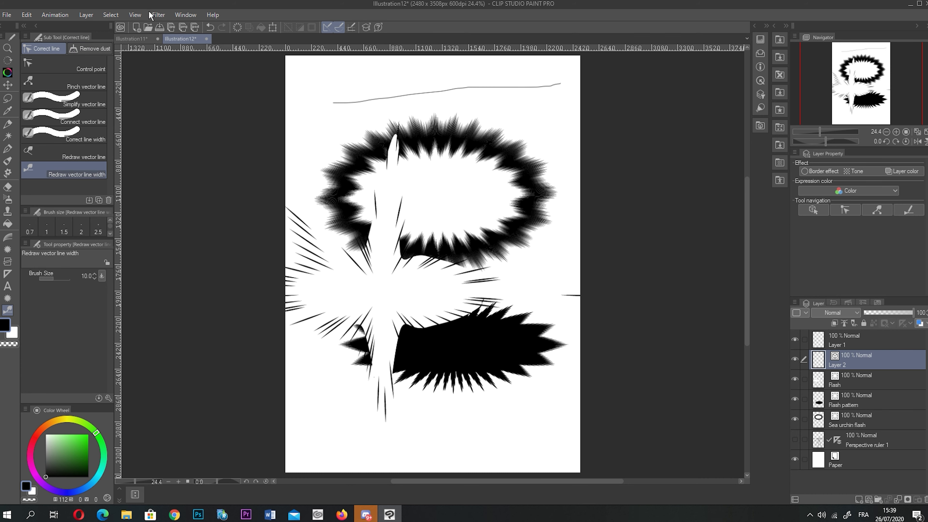
- Switch to the Illustration11 canvas and open Layer 1's layer options
click(136, 40)
scroll(426, 211, down, 1)
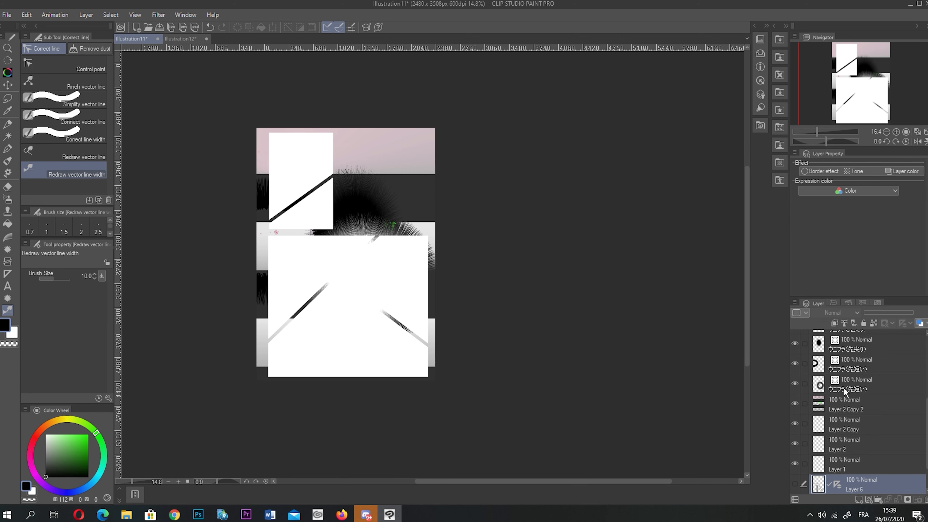
scroll(876, 484, down, 1)
right_click(858, 430)
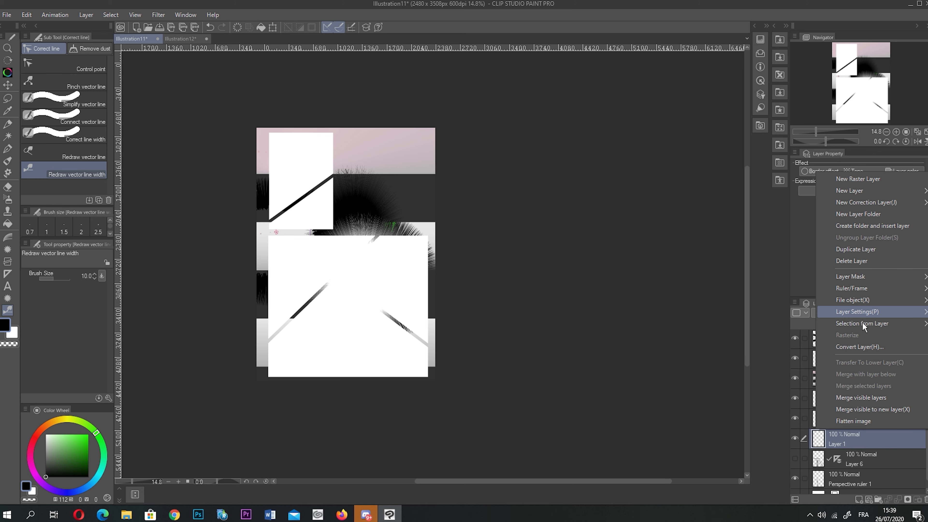
click(873, 396)
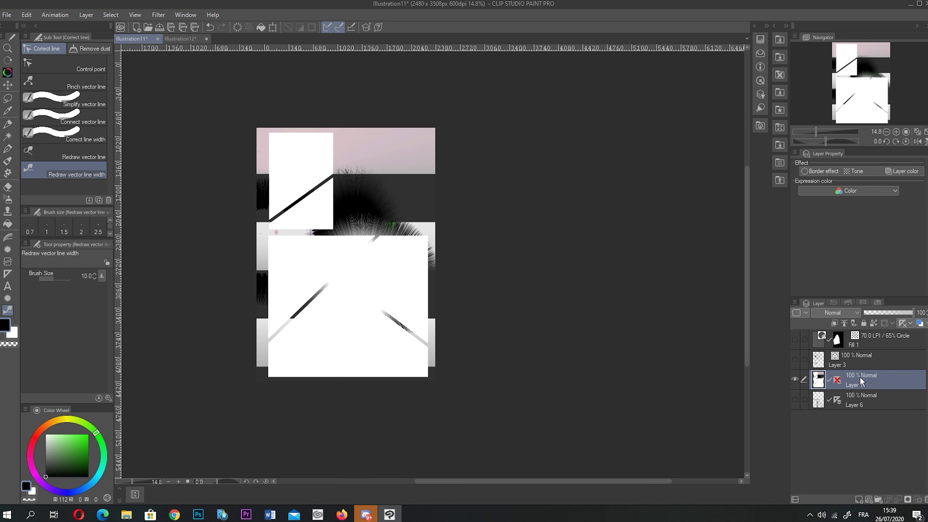
- Apply a Twirl filter to Layer 1 with twist 686.07 and lower tension
click(158, 15)
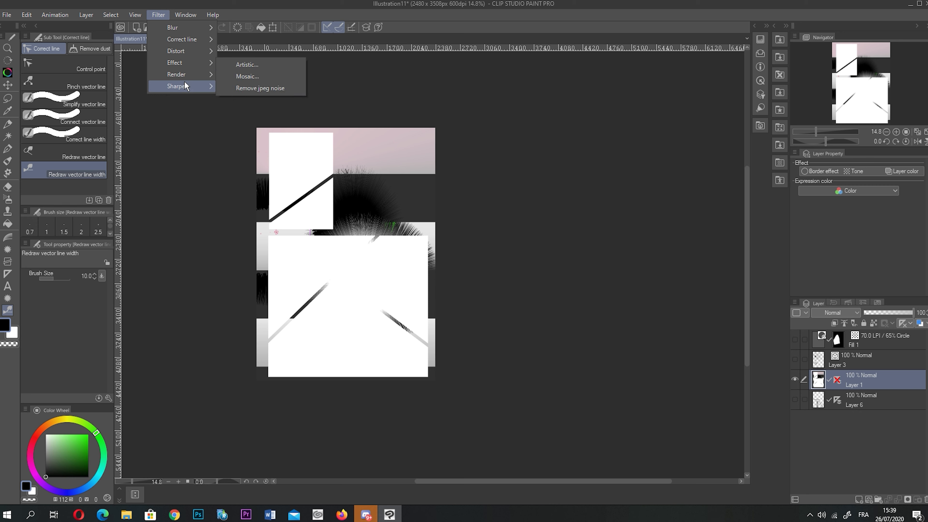
mouse_move(188, 54)
click(261, 115)
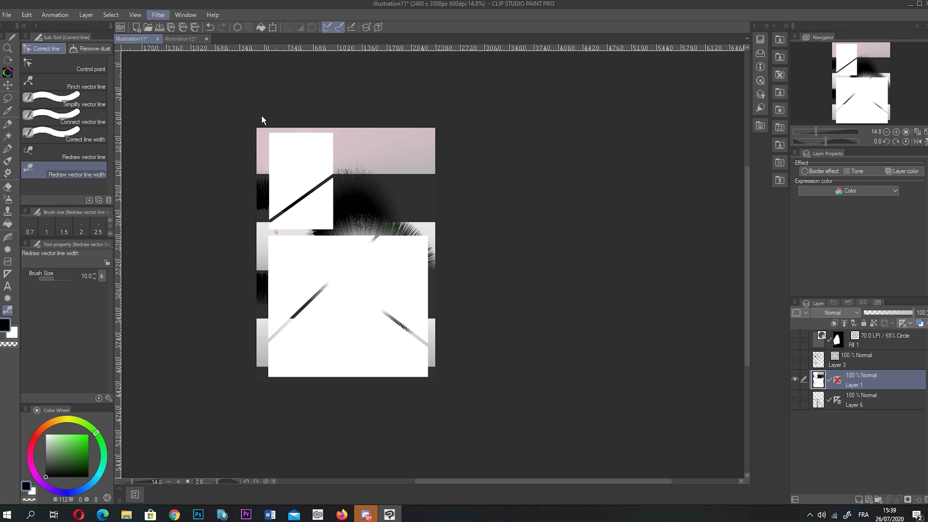
drag(748, 189, 760, 188)
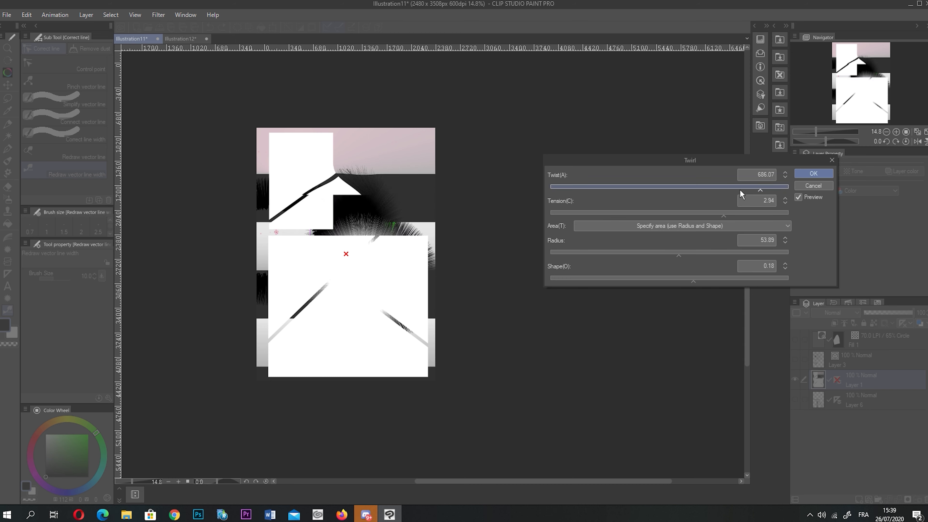
click(650, 212)
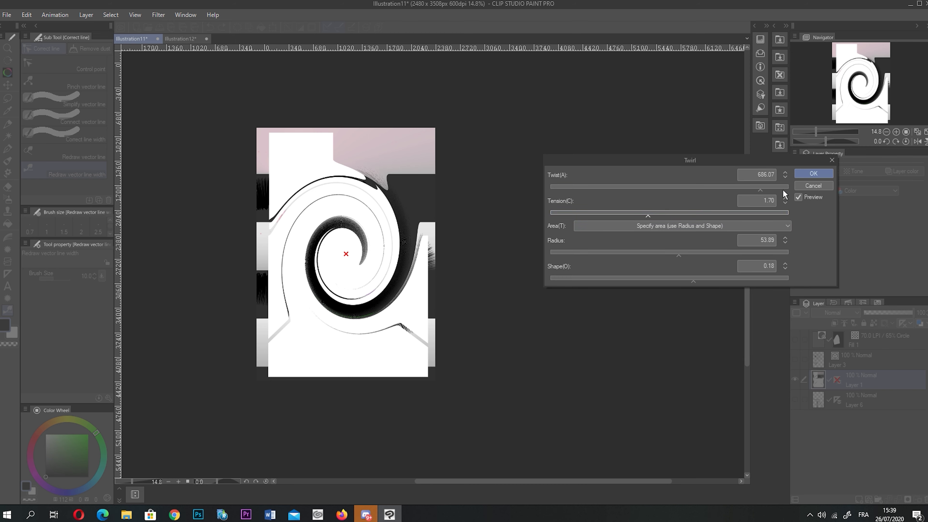
click(809, 173)
scroll(362, 172, up, 5)
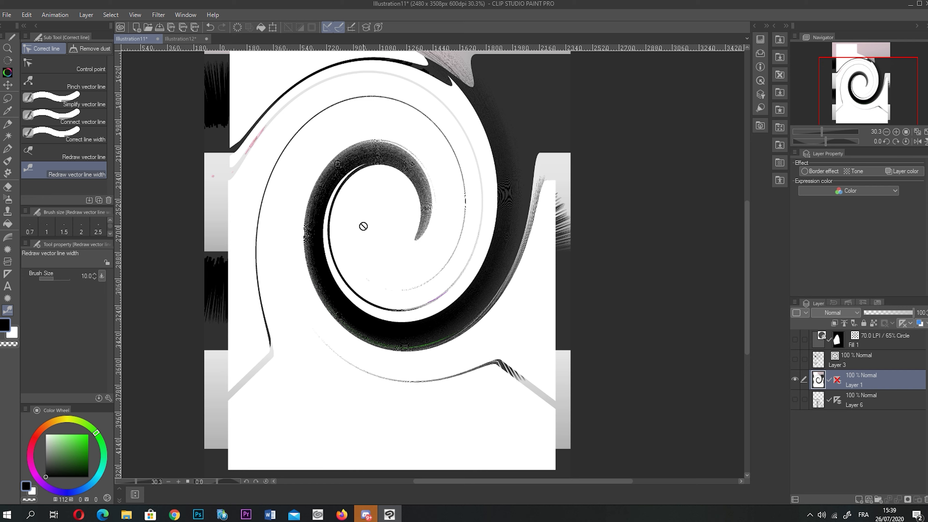
scroll(350, 217, down, 4)
scroll(357, 145, down, 2)
scroll(361, 144, up, 1)
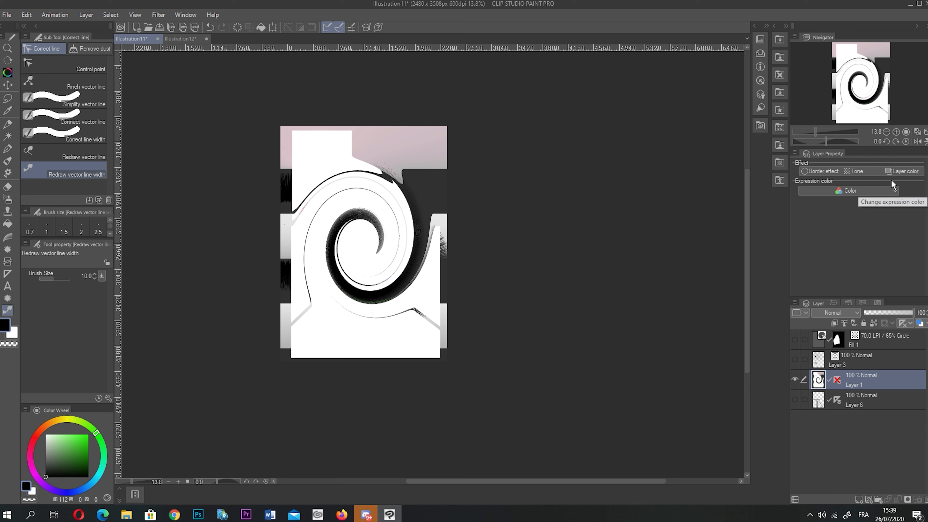
- Turn on Layer color for the swirl with green main colour and black sub colour
click(901, 171)
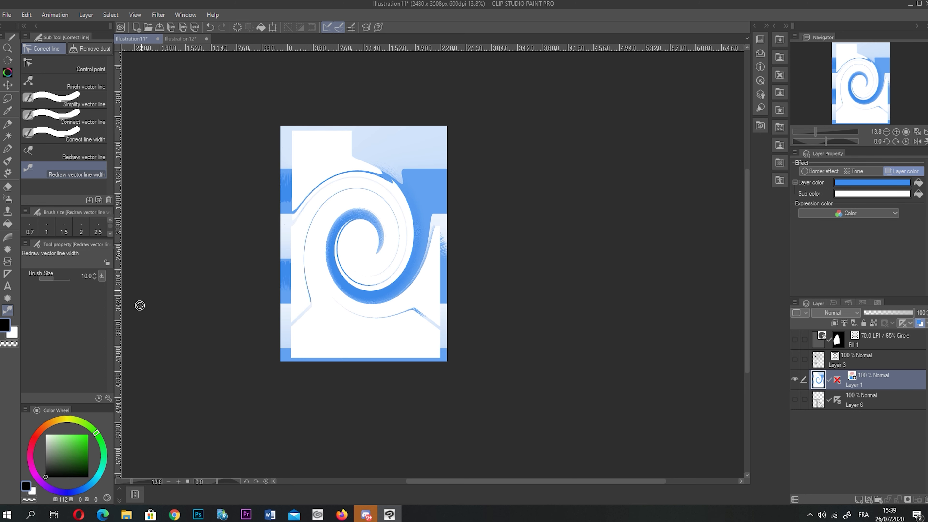
drag(87, 455, 89, 433)
click(918, 183)
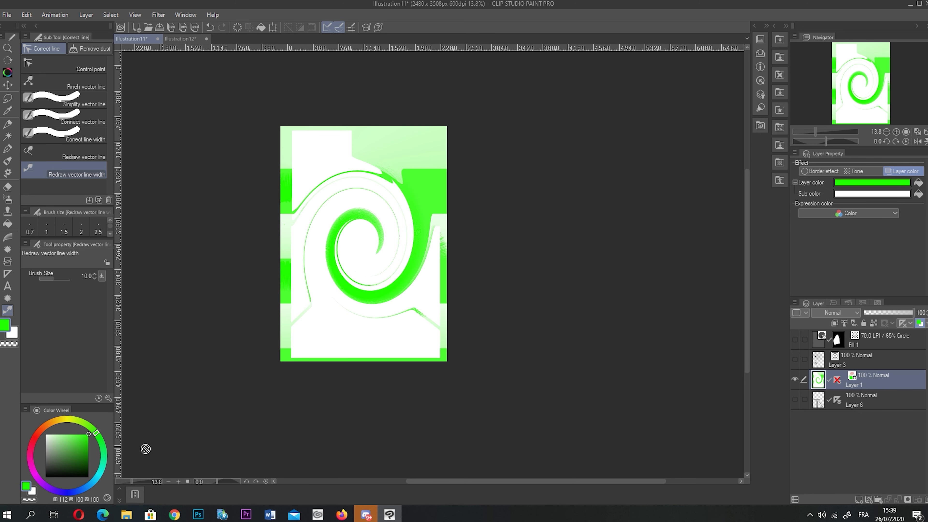
click(89, 477)
click(918, 194)
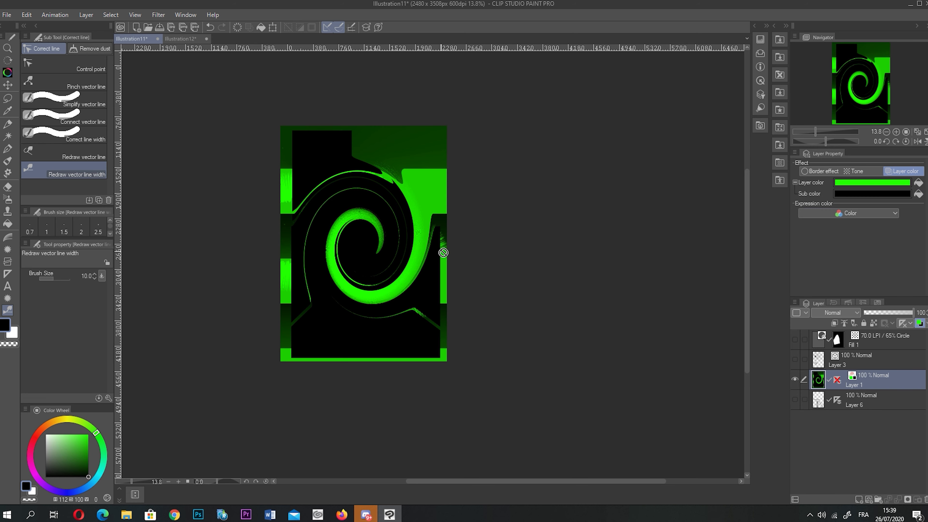
- Enable the Tone effect and lower its frequency to 29.9 LPI for coarser dots
click(858, 171)
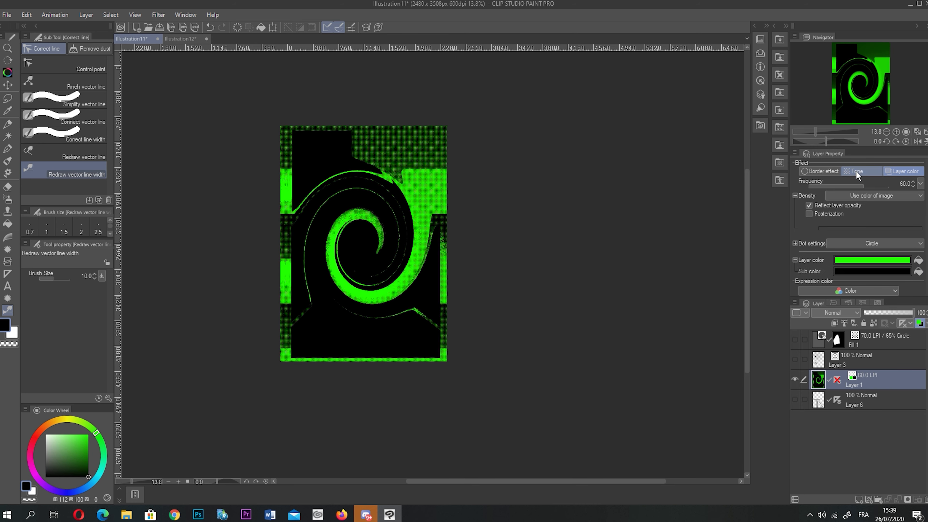
key(ctrl+plus)
drag(852, 185, 833, 186)
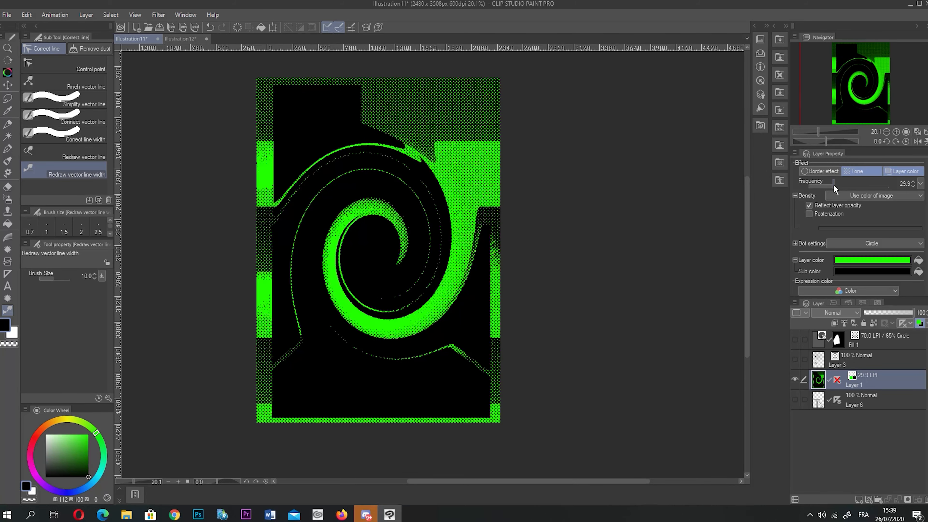
scroll(537, 232, down, 2)
scroll(362, 201, up, 2)
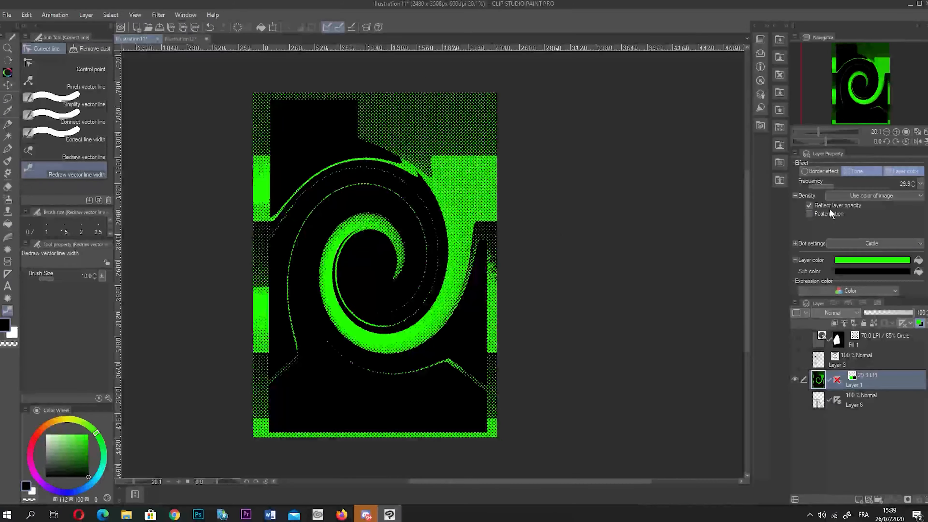
click(820, 173)
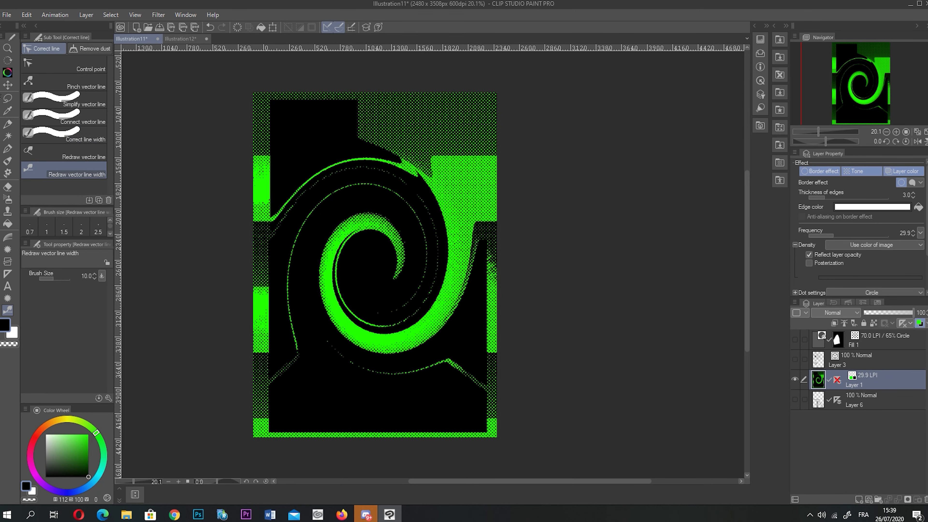
- Move the swirl layer's contents down and to the right
click(9, 86)
drag(315, 166, 328, 194)
click(865, 401)
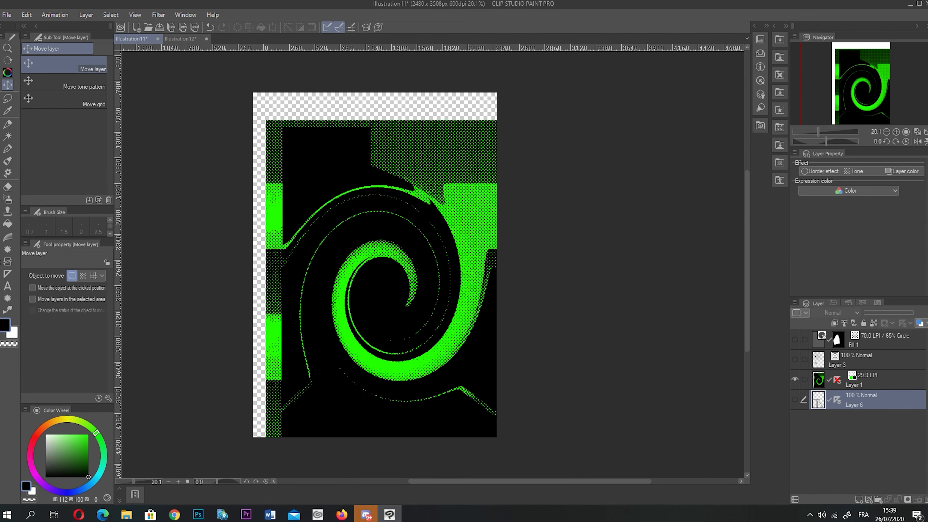
- Fill a new layer's transparent background with black
click(7, 223)
drag(47, 435, 45, 477)
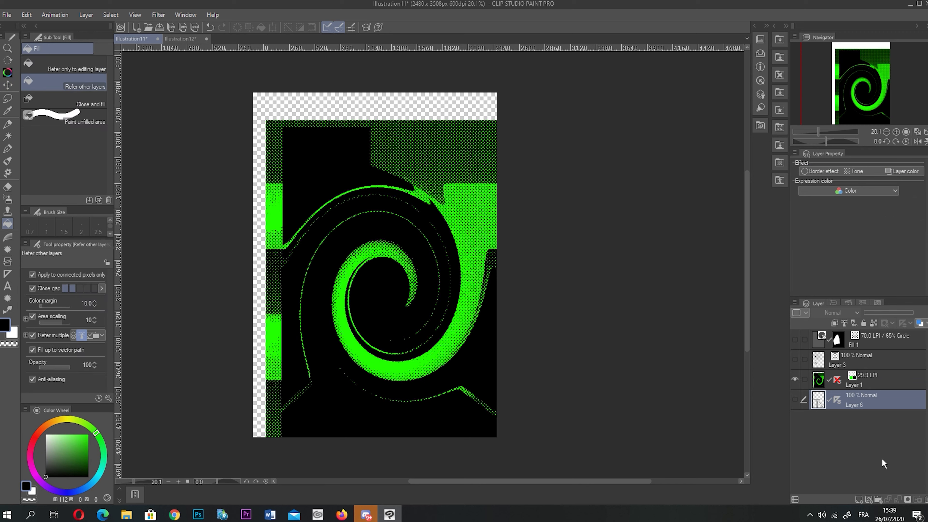
click(859, 500)
click(272, 316)
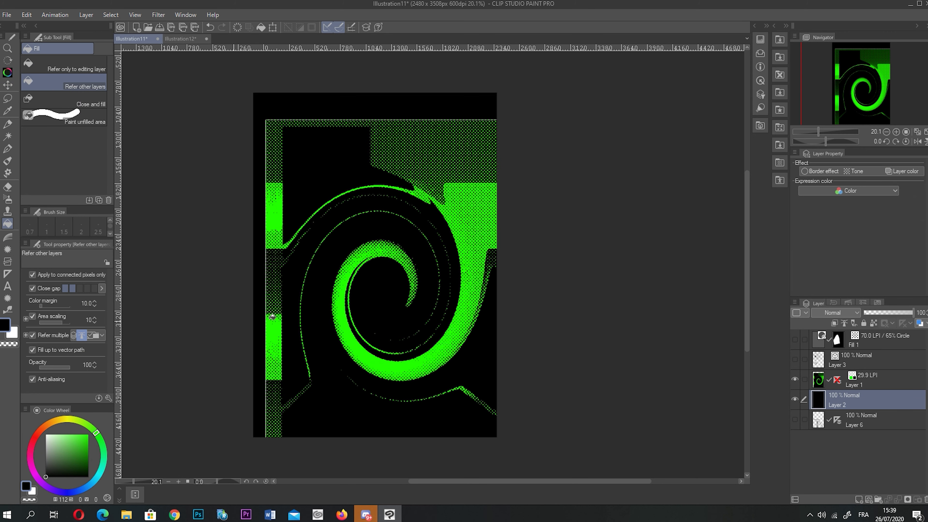
- Give Layer 1 a white Border effect with thickness 14.8
click(827, 171)
drag(844, 195, 853, 196)
click(46, 435)
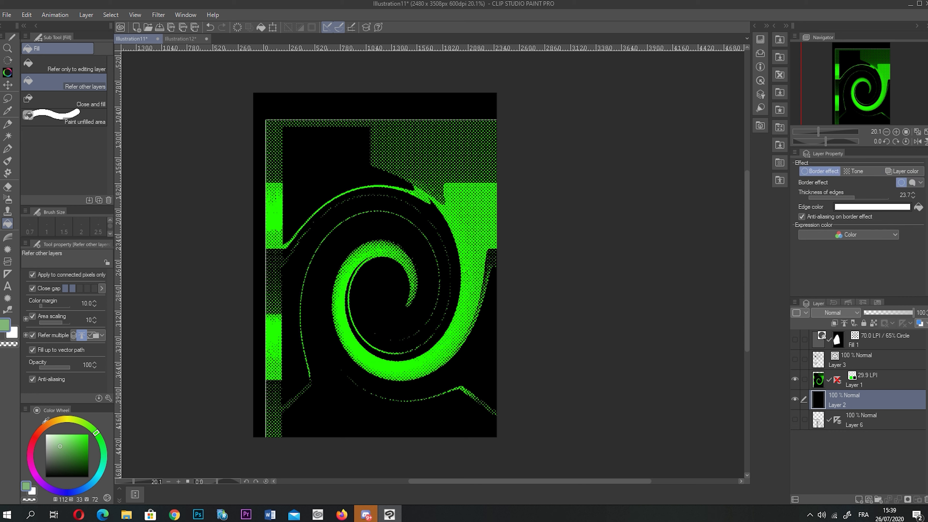
click(872, 207)
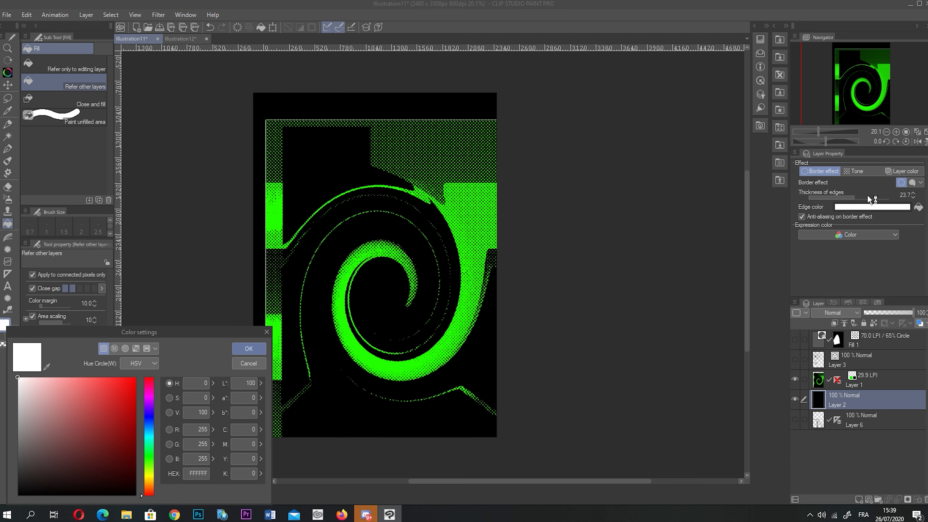
click(266, 334)
click(852, 385)
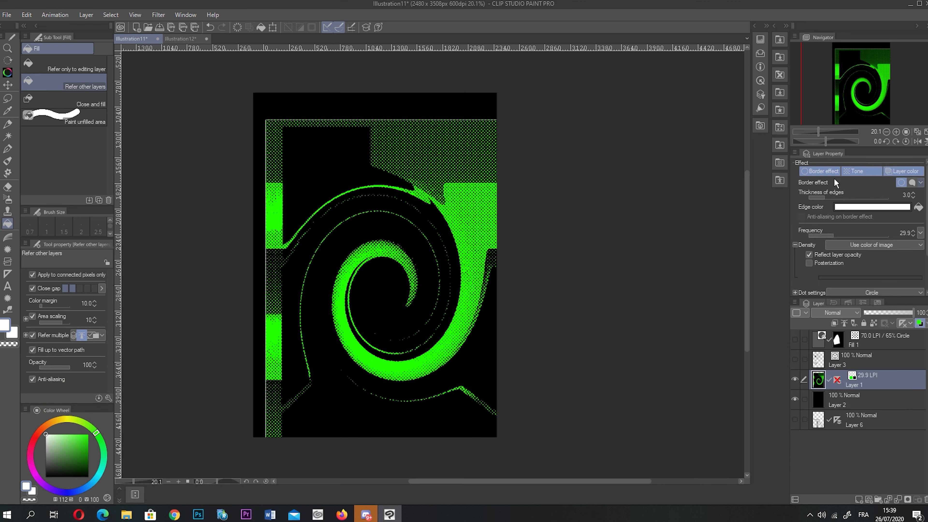
click(846, 197)
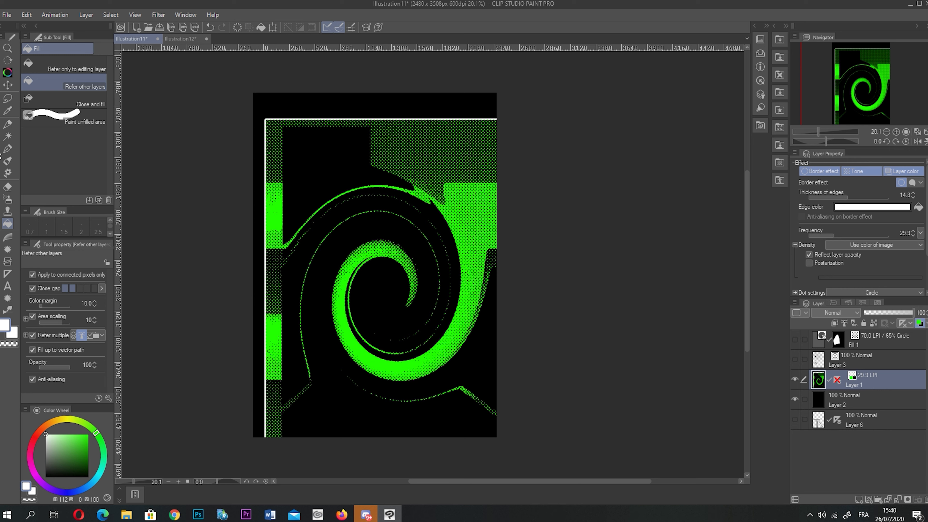
- Draw green G-pen strokes along the top border
click(7, 148)
click(46, 476)
mouse_move(314, 141)
mouse_down()
mouse_move(309, 112)
mouse_move(362, 105)
mouse_up()
mouse_move(368, 139)
mouse_down()
mouse_move(387, 124)
mouse_move(370, 109)
mouse_up()
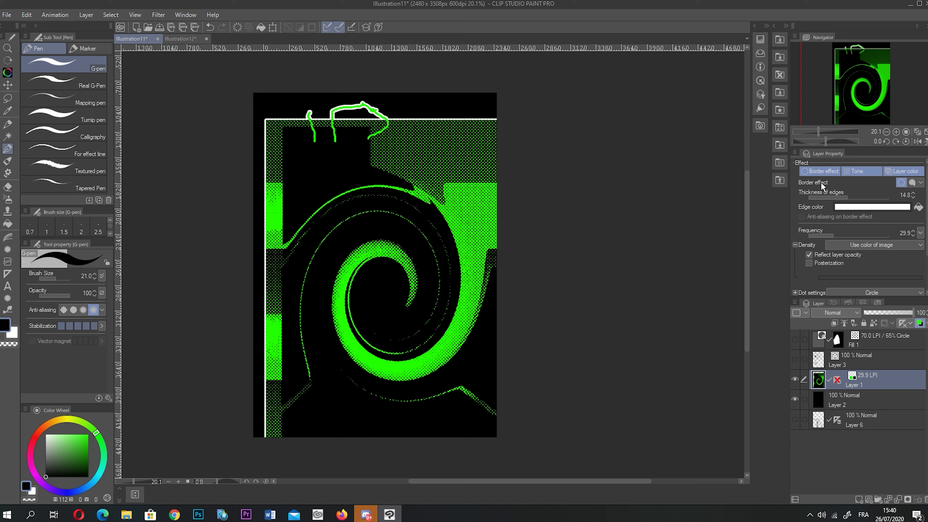
- Draw another green stroke, then hide the black background layer
mouse_move(391, 149)
mouse_down()
mouse_move(407, 92)
mouse_move(454, 110)
mouse_up()
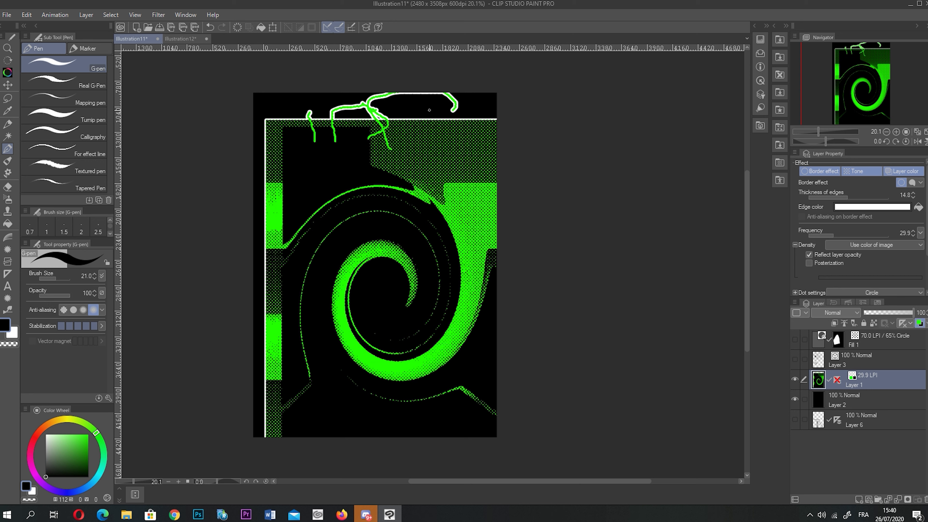
click(819, 172)
click(818, 172)
click(795, 379)
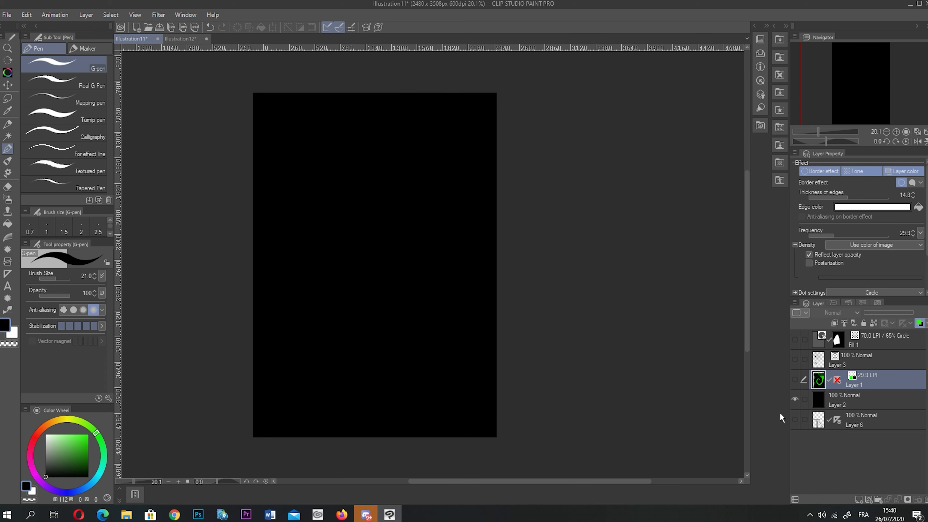
click(794, 394)
click(794, 378)
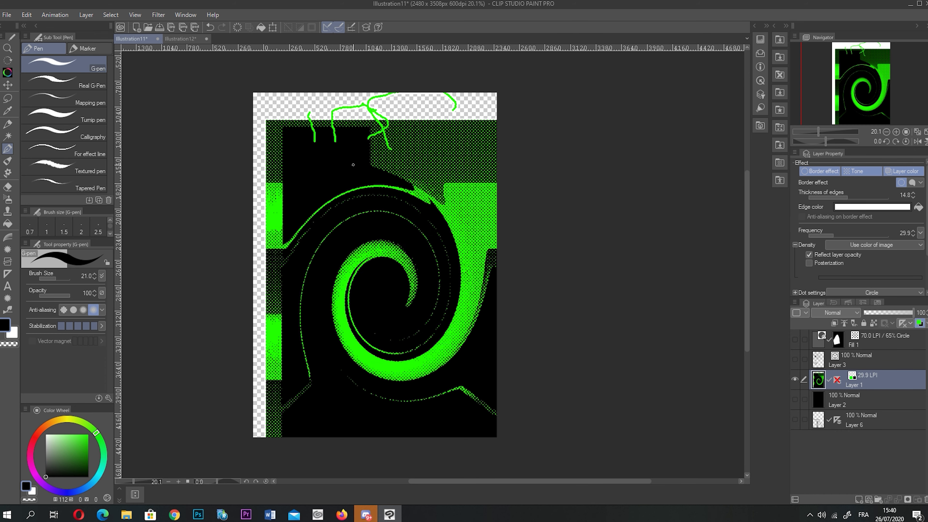
- Set the G-pen stabilization to 80
click(185, 15)
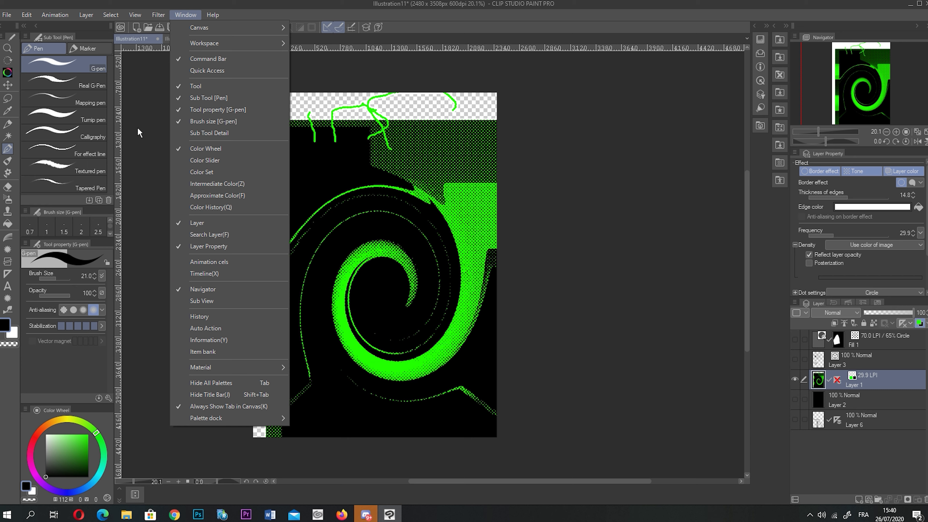
mouse_move(132, 15)
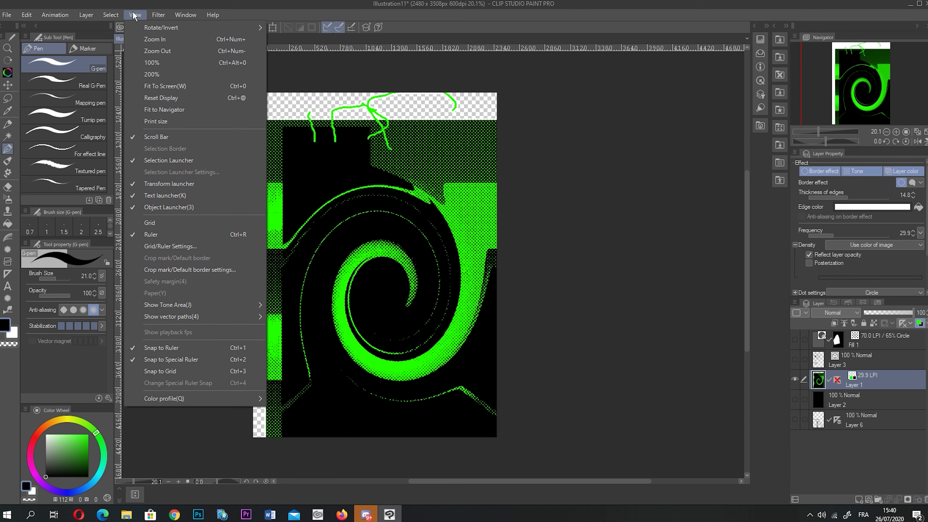
mouse_move(151, 29)
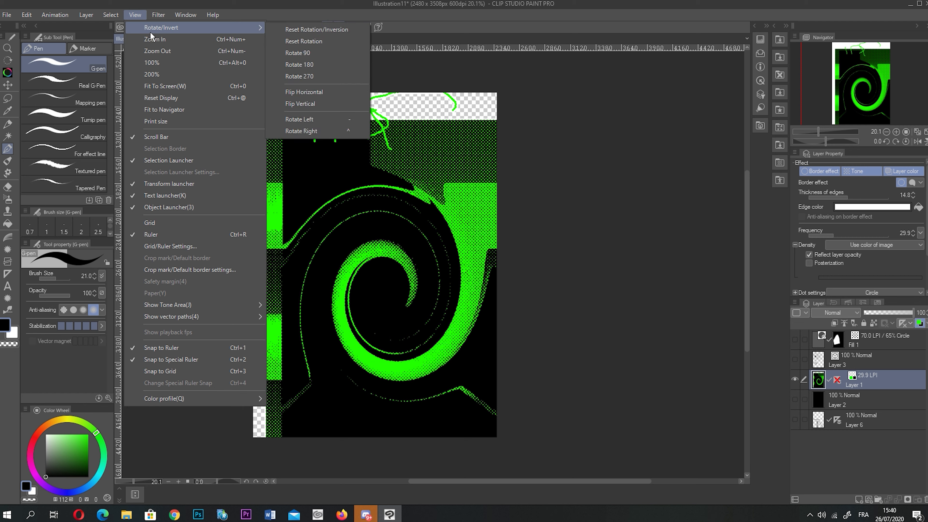
key(Escape)
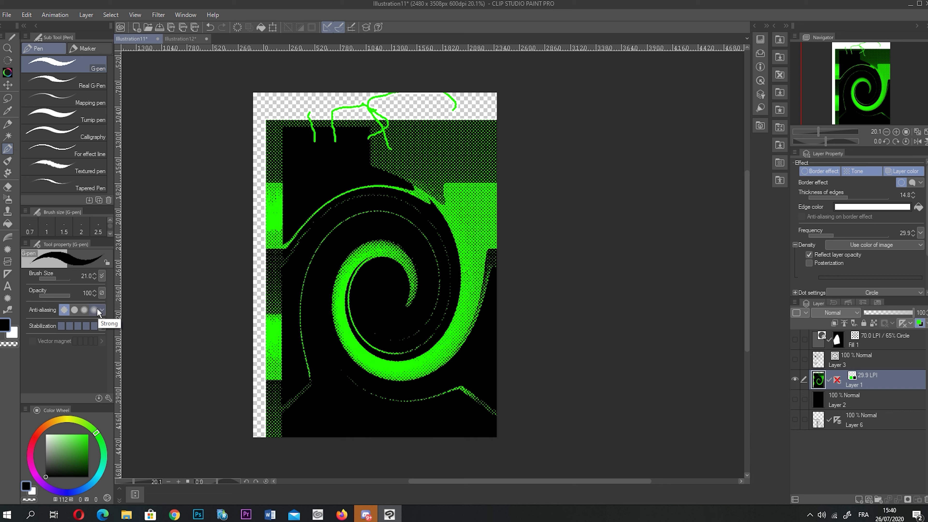
click(102, 325)
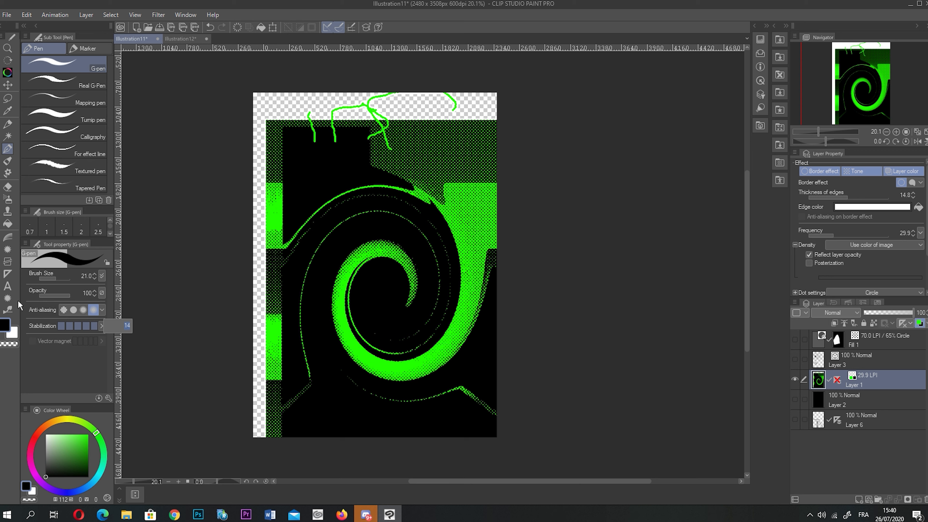
key(Return)
- Draw looping green strokes over the swirl's top and to its left
mouse_move(385, 146)
mouse_down()
mouse_move(369, 219)
mouse_move(470, 175)
mouse_move(383, 145)
mouse_move(367, 159)
mouse_up()
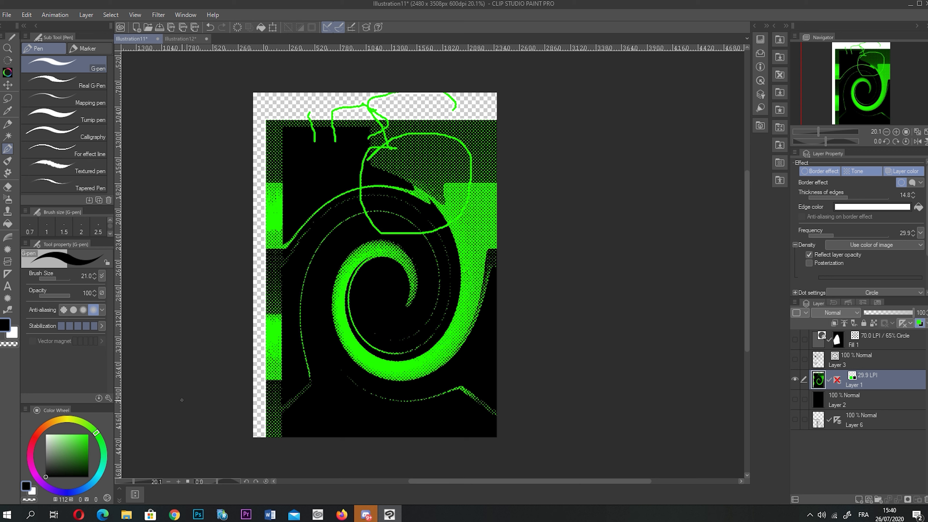
click(102, 310)
click(109, 321)
mouse_move(324, 135)
mouse_down()
mouse_move(343, 254)
mouse_move(313, 194)
mouse_move(342, 216)
mouse_move(334, 201)
mouse_move(346, 220)
mouse_up()
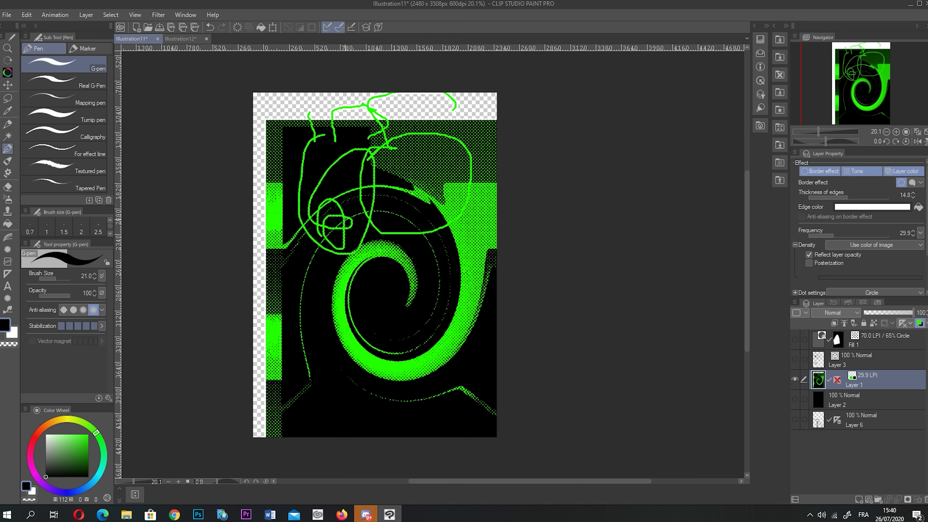